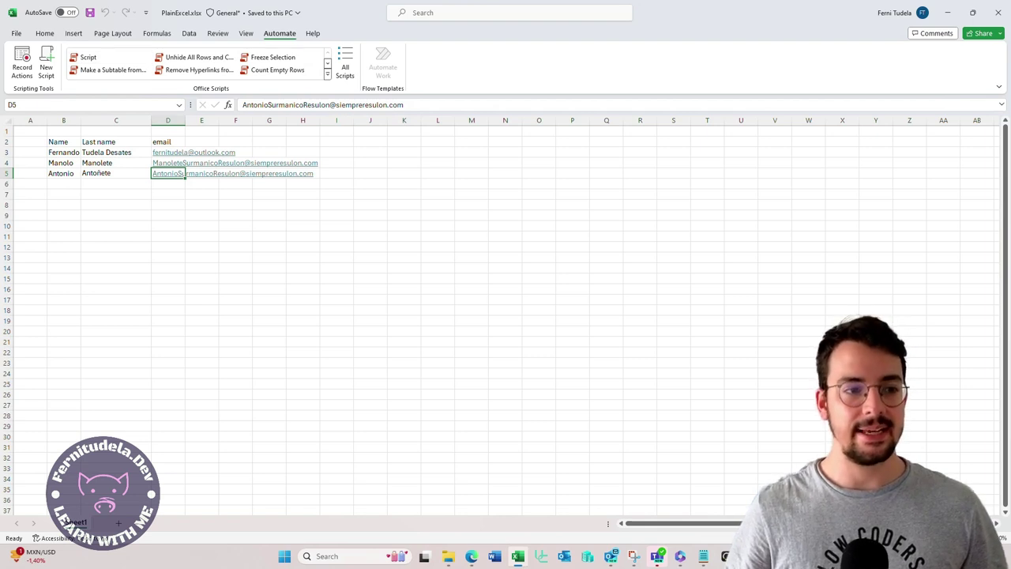
Examine the contact data in B2:D5, switch to Edge, and view the InboundExcel folder in OneDrive and the Power Automate flows page.
drag(64, 142, 172, 173)
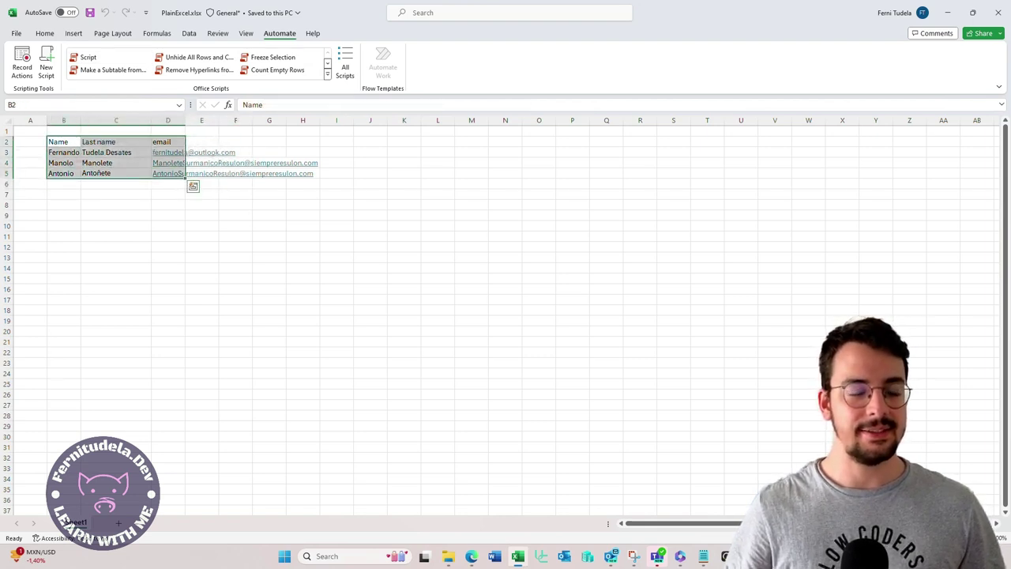
click(236, 248)
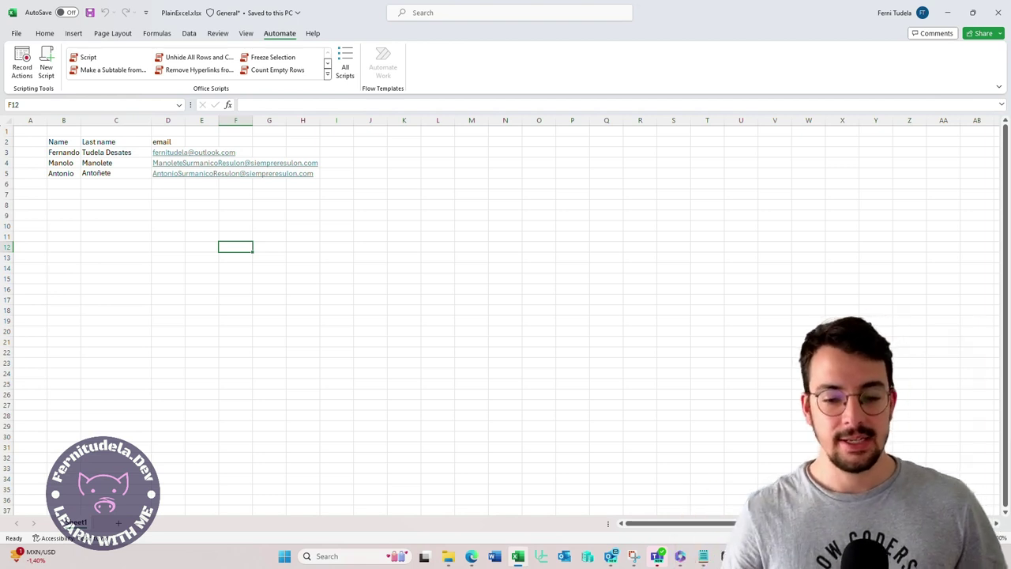
mouse_move(471, 556)
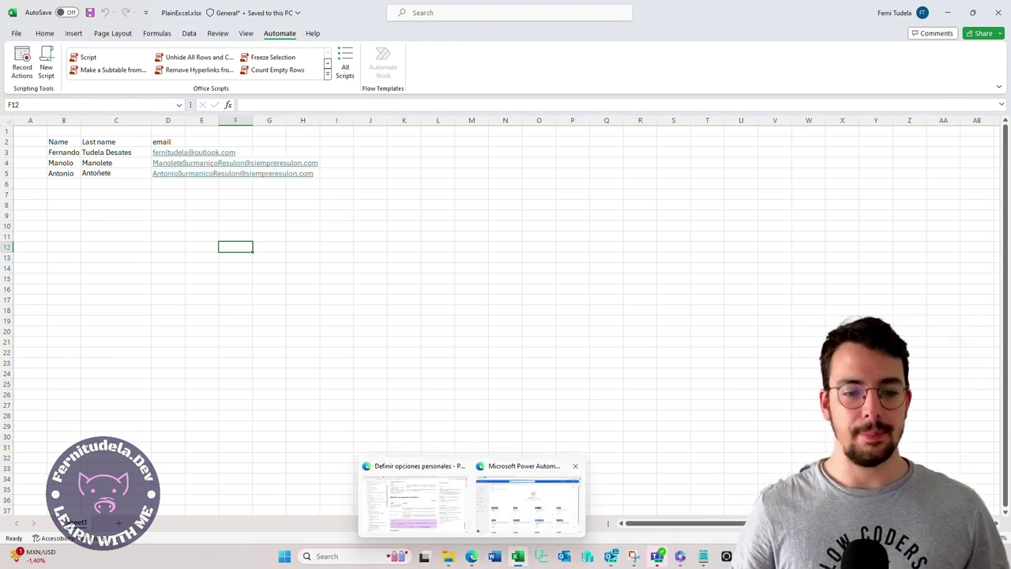
click(528, 504)
click(280, 8)
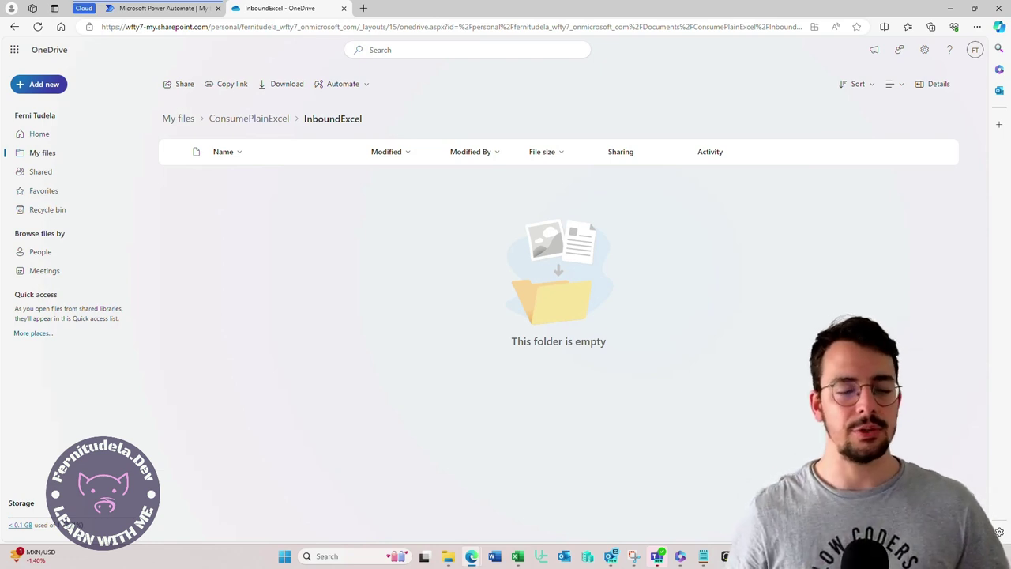
click(162, 8)
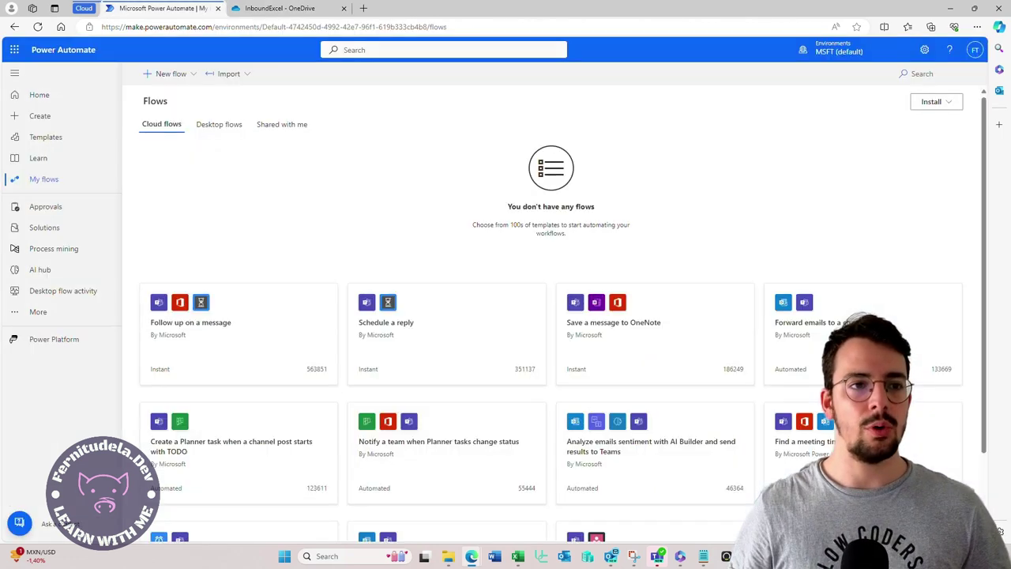
click(278, 8)
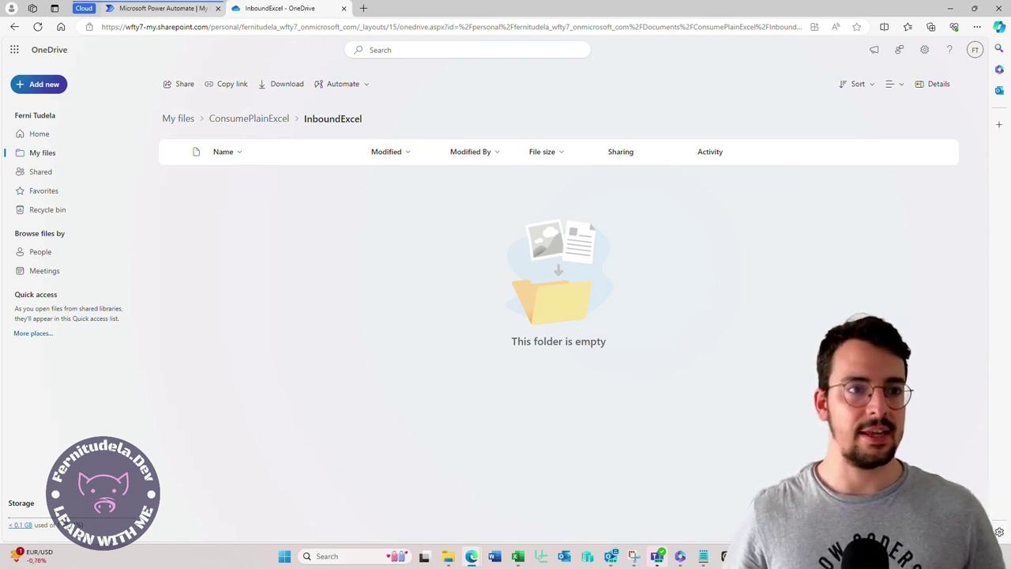
click(163, 9)
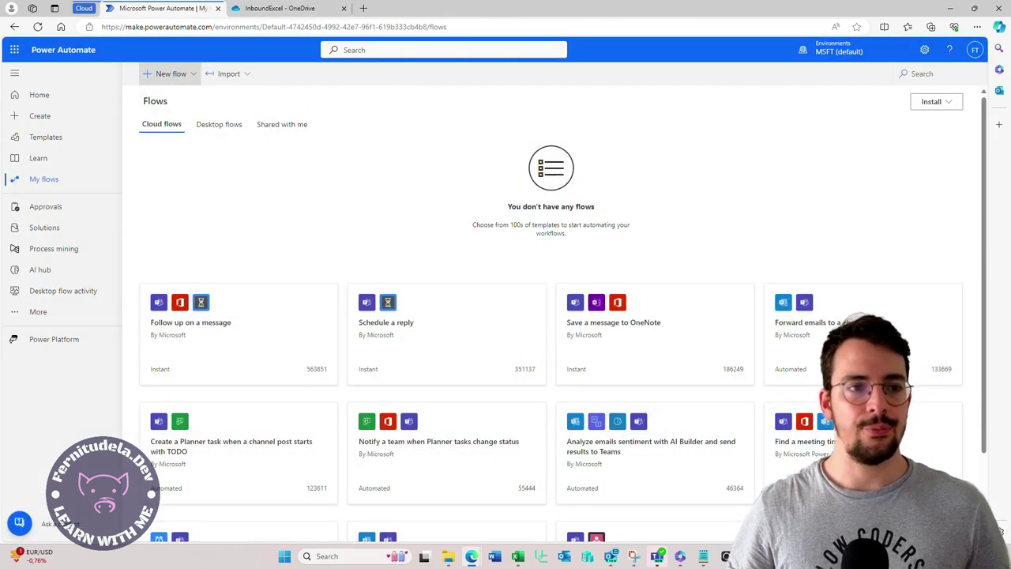
click(166, 74)
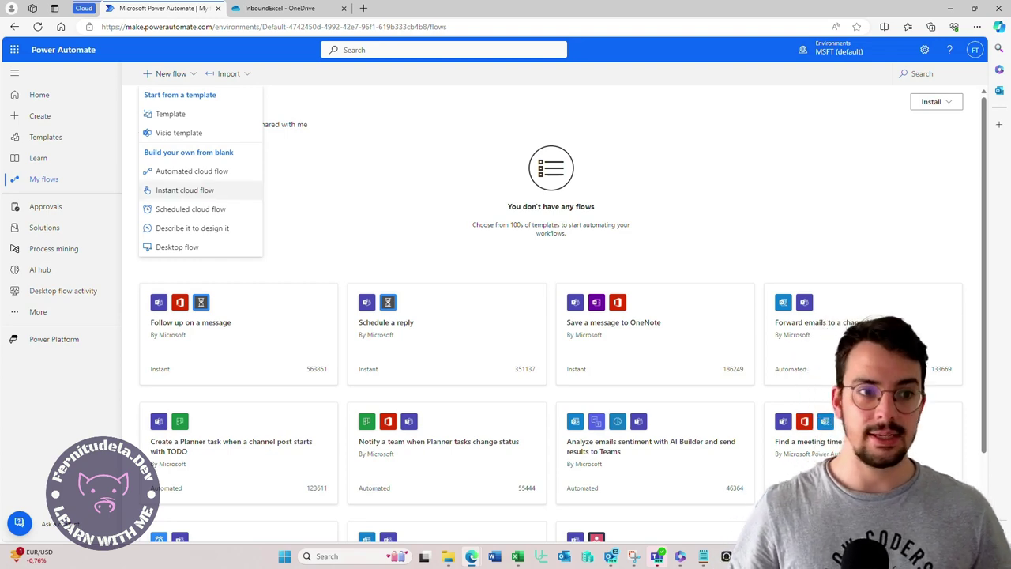
click(184, 190)
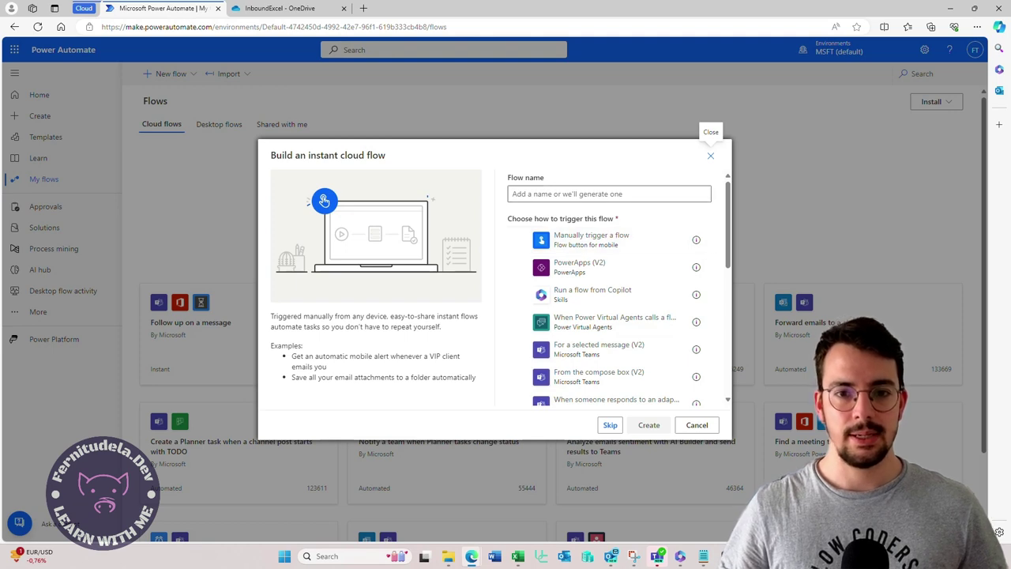
click(711, 156)
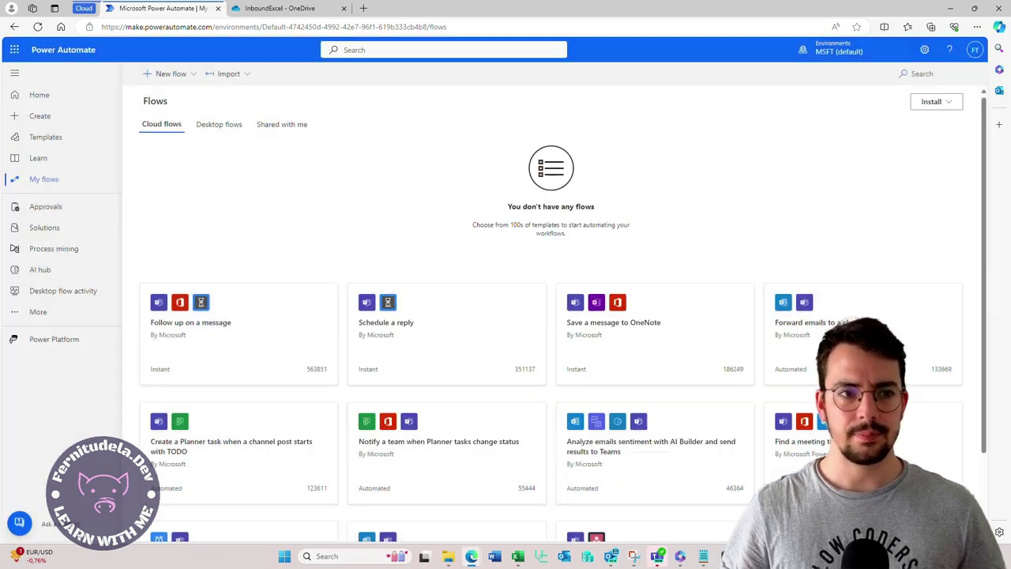
Start a new automated cloud flow from blank and name it "when a file is created".
click(166, 73)
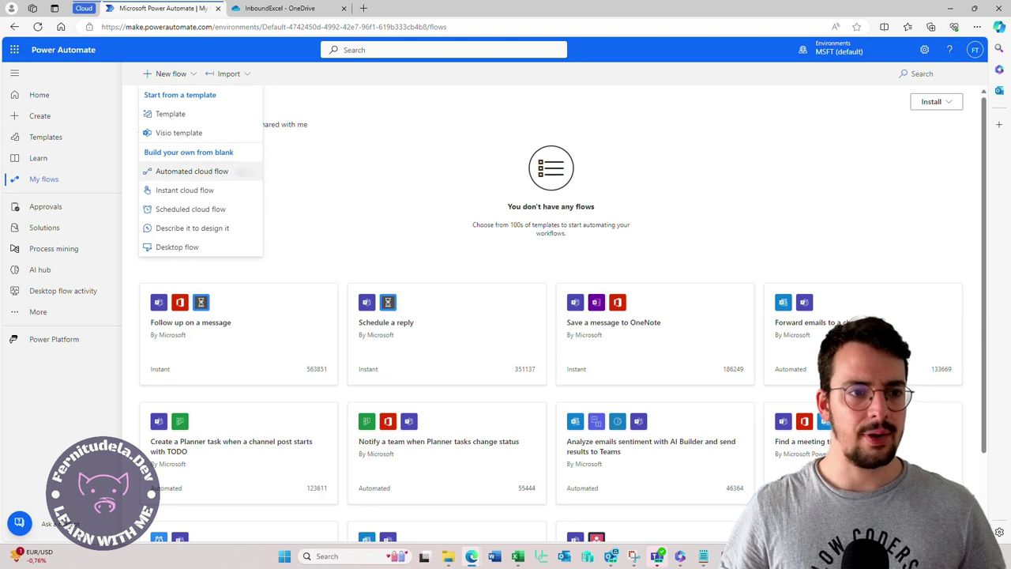
click(240, 171)
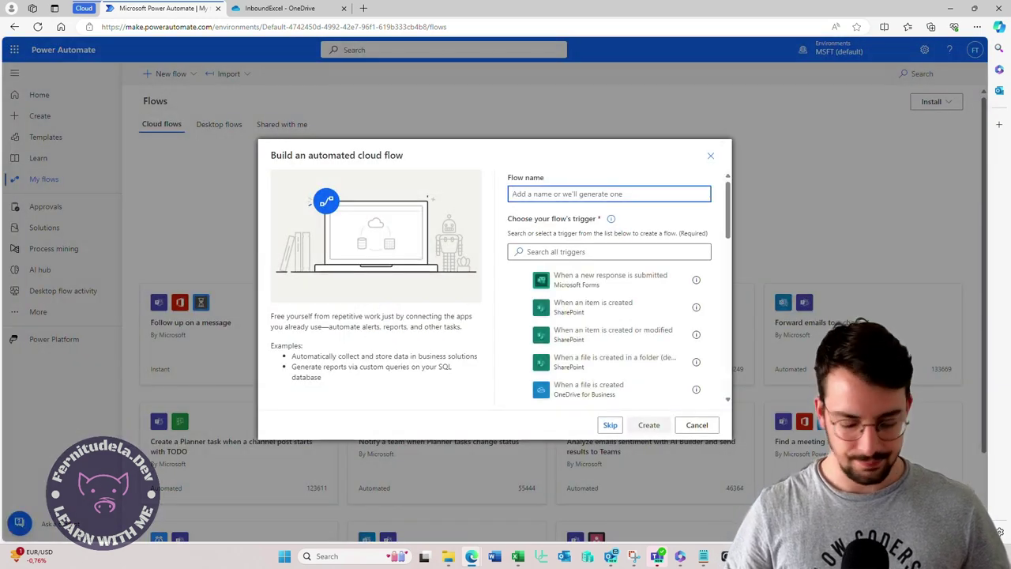
text(whe a)
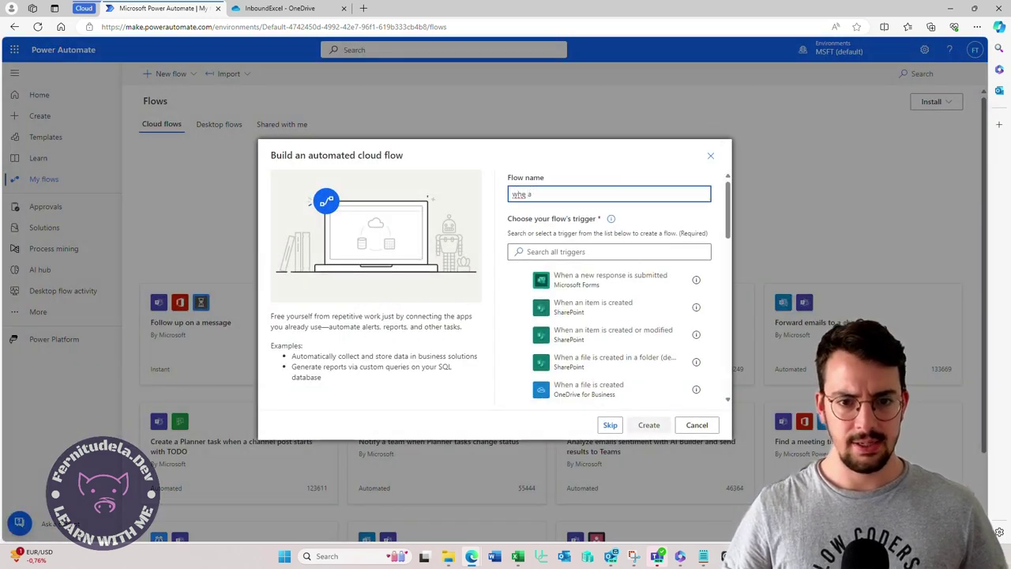
key(BackSpace)
key(BackSpace)
text(n a file e)
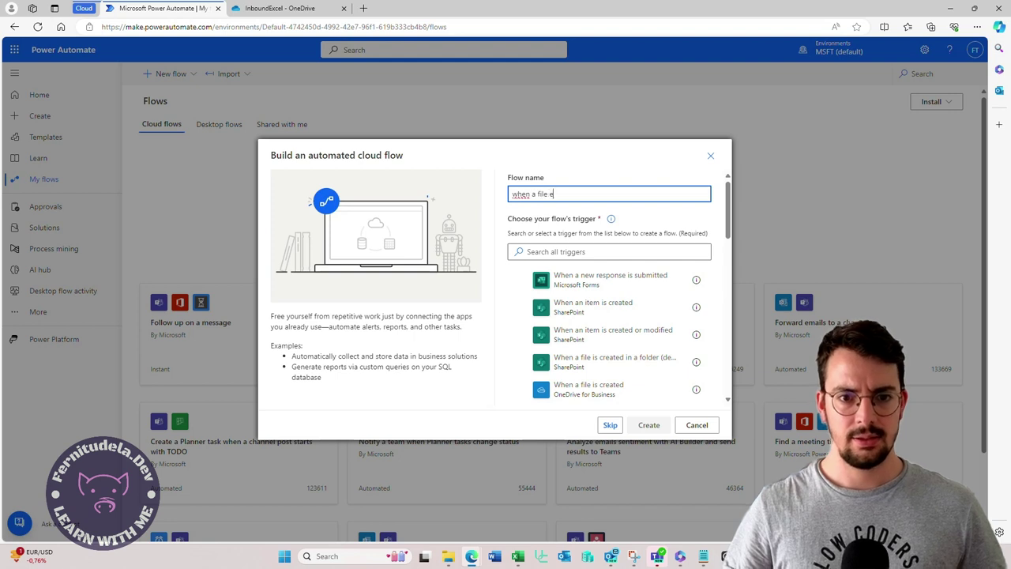
key(BackSpace)
text(is created)
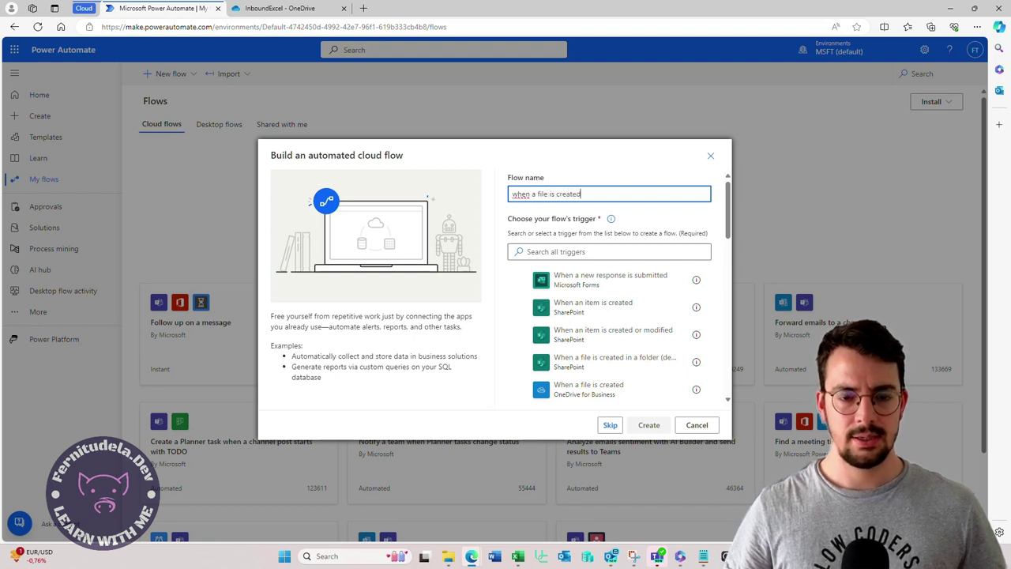
Choose the OneDrive for Business trigger "When a file is created" and create the flow.
scroll(600, 280, down, 4)
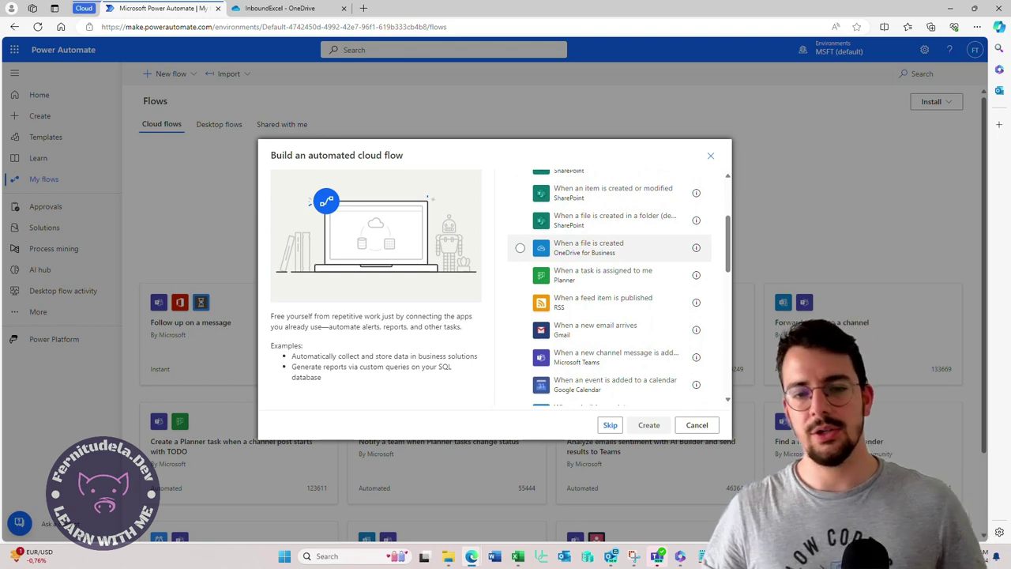
click(600, 247)
click(648, 425)
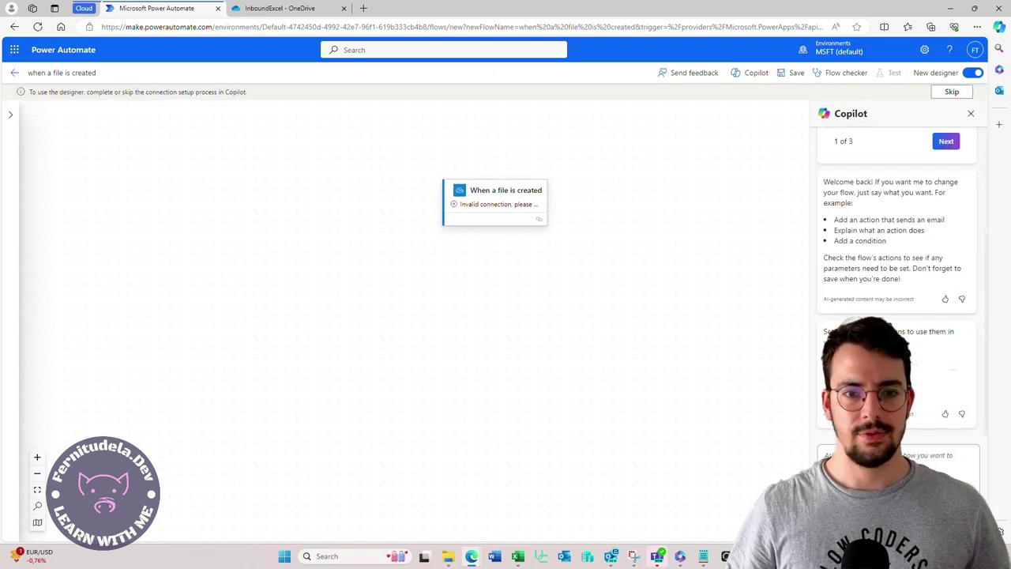
Set the "When a file is created" trigger's folder to /ConsumePlainExcel/InboundExcel and check the setting.
click(504, 192)
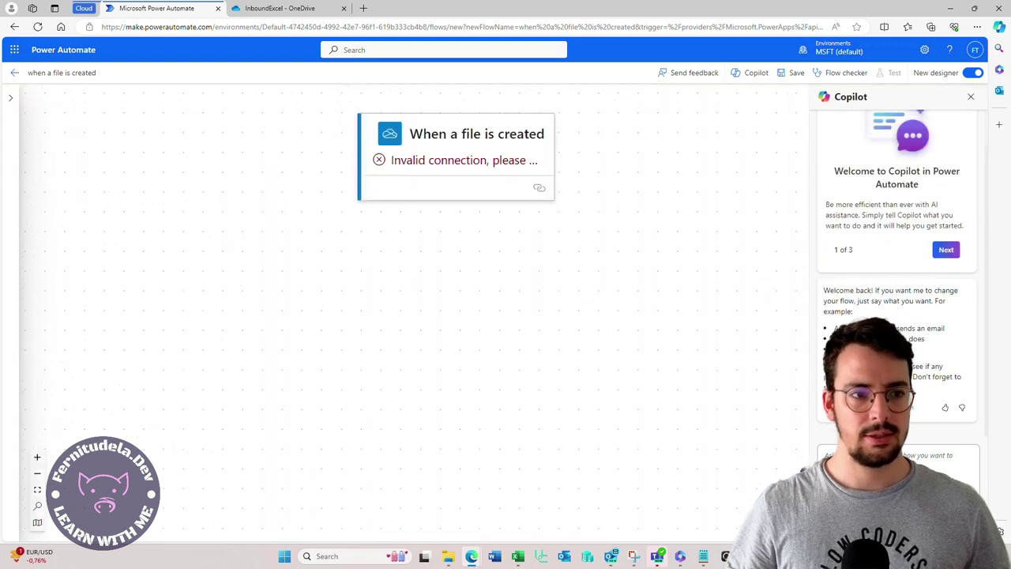
click(539, 238)
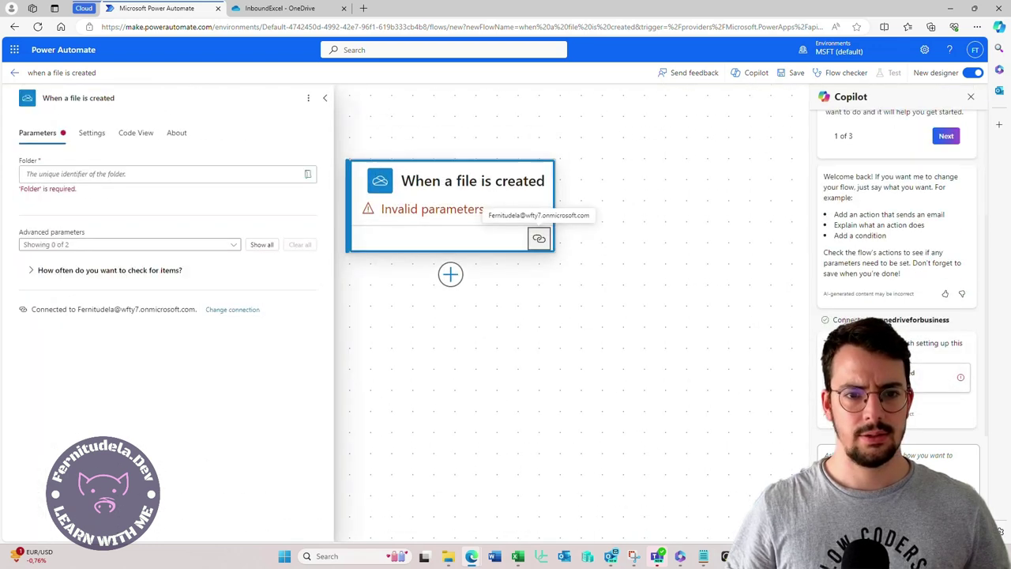
click(118, 174)
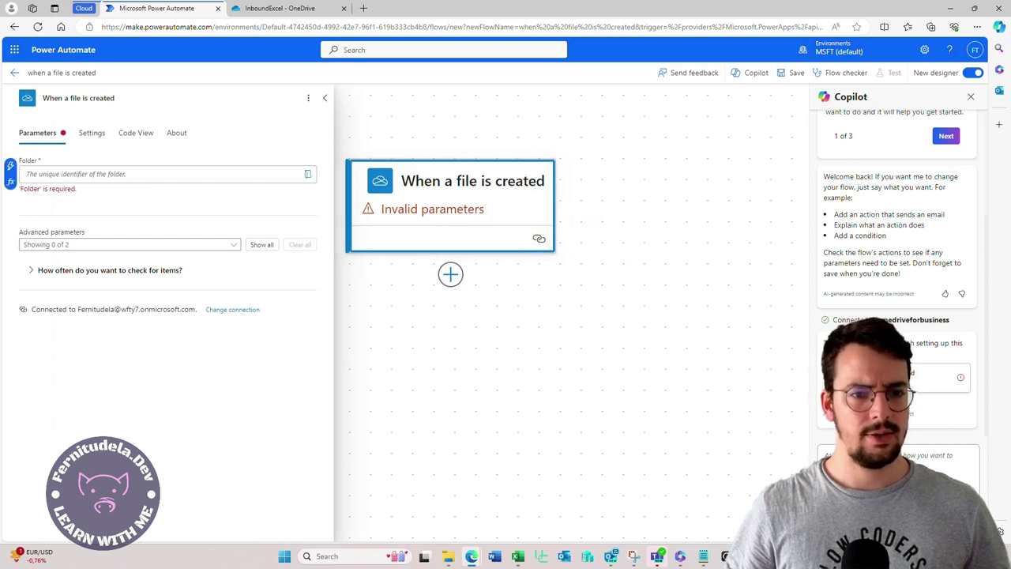
click(307, 174)
click(495, 222)
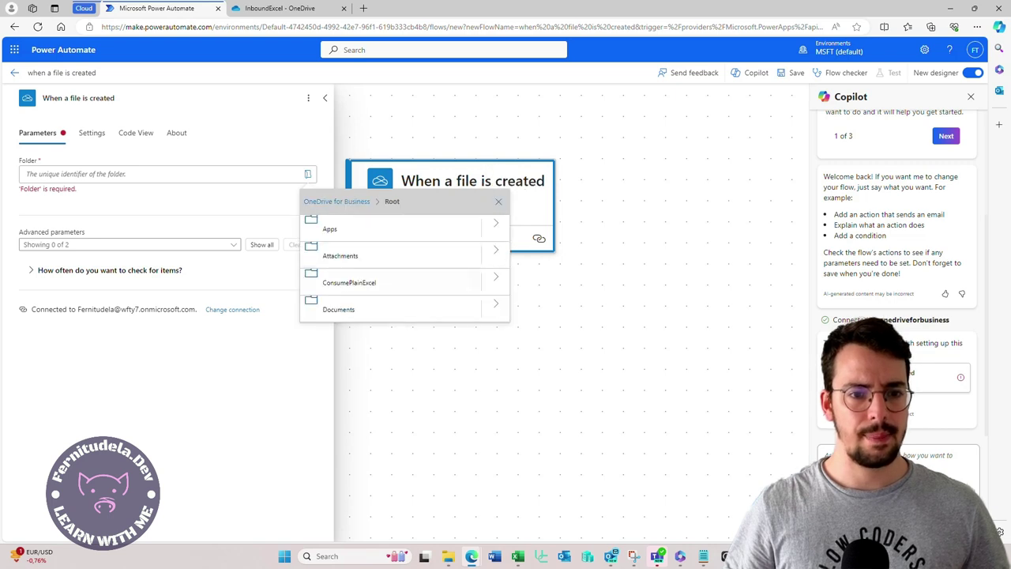
click(495, 277)
click(352, 228)
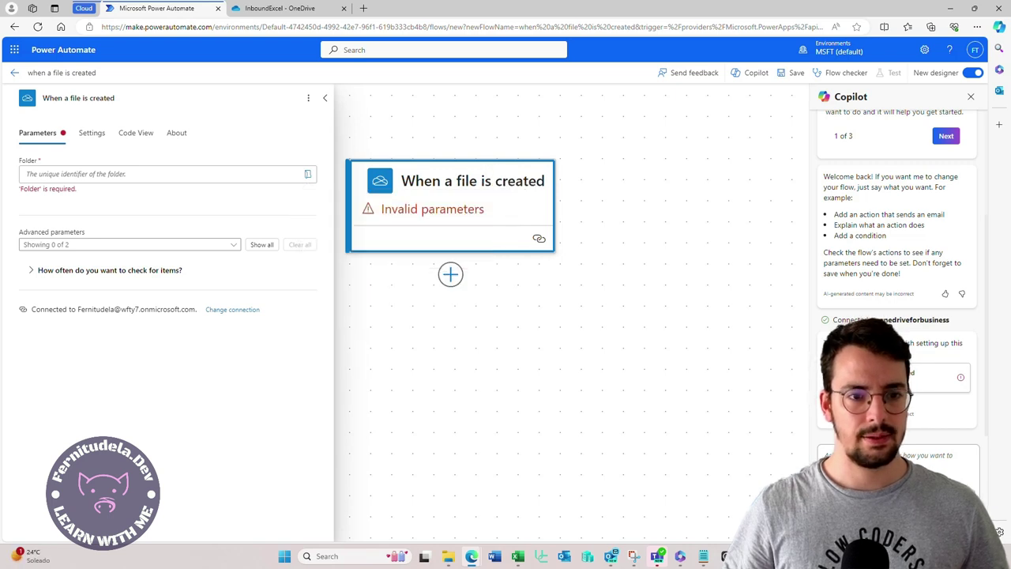
click(325, 98)
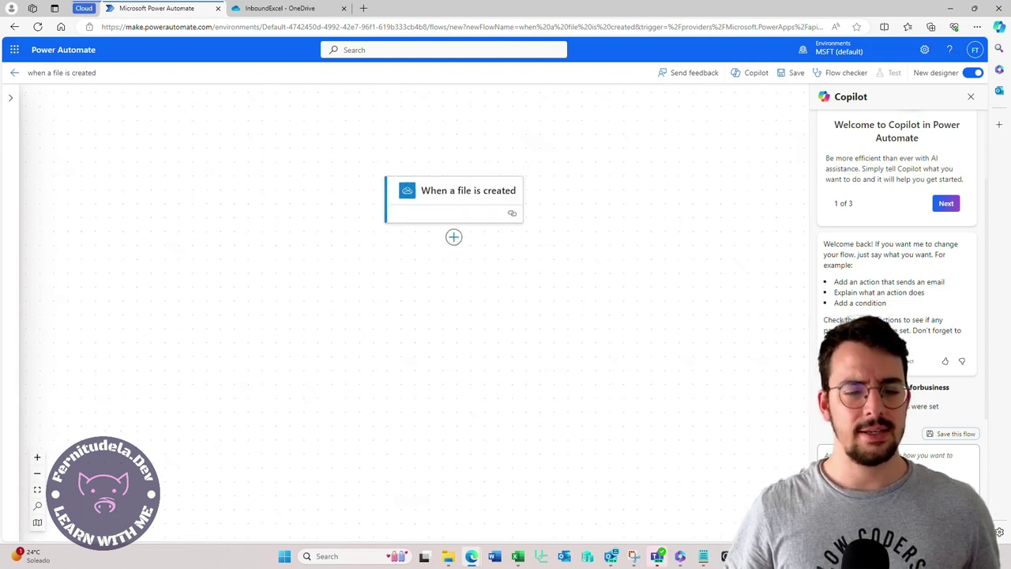
scroll(458, 253, up, 2)
click(458, 246)
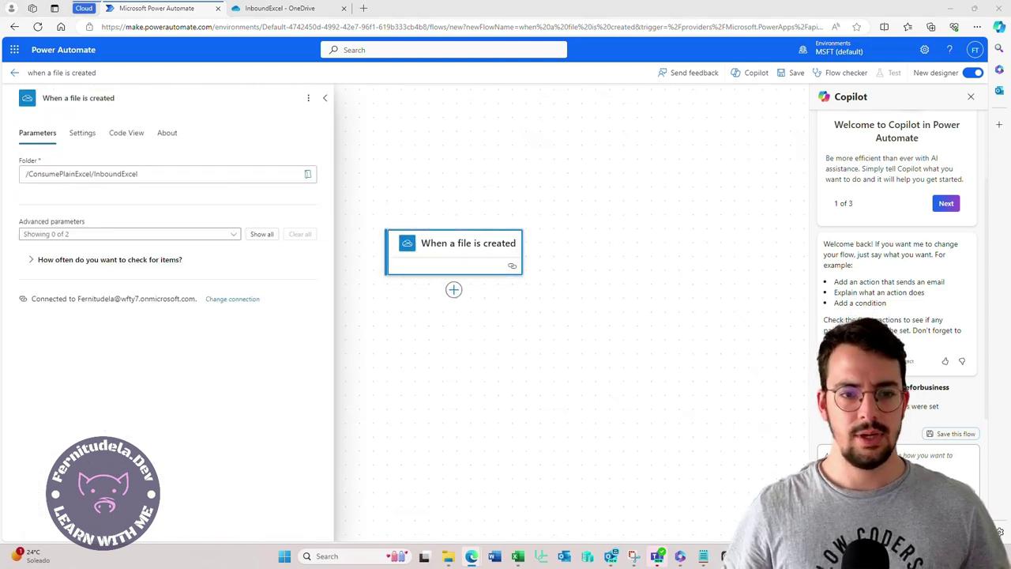
click(490, 331)
Add the Excel Online For Business action "Get a row" after the trigger.
click(453, 290)
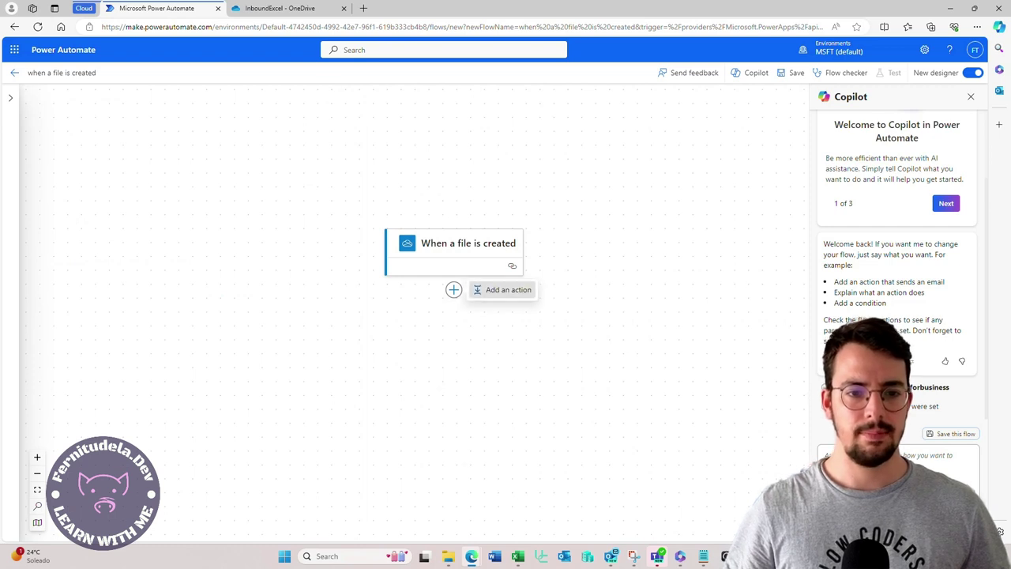
click(506, 289)
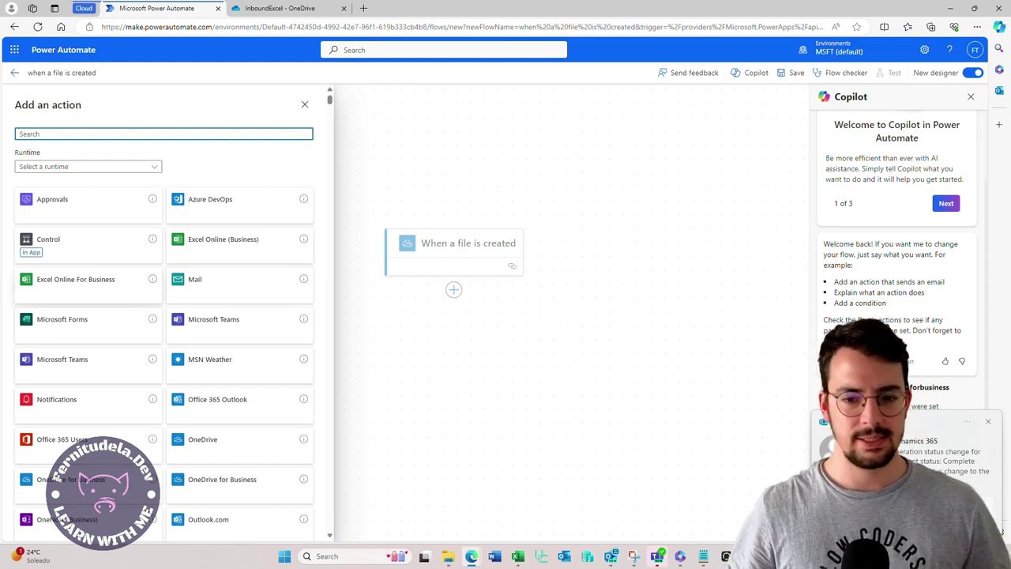
click(88, 287)
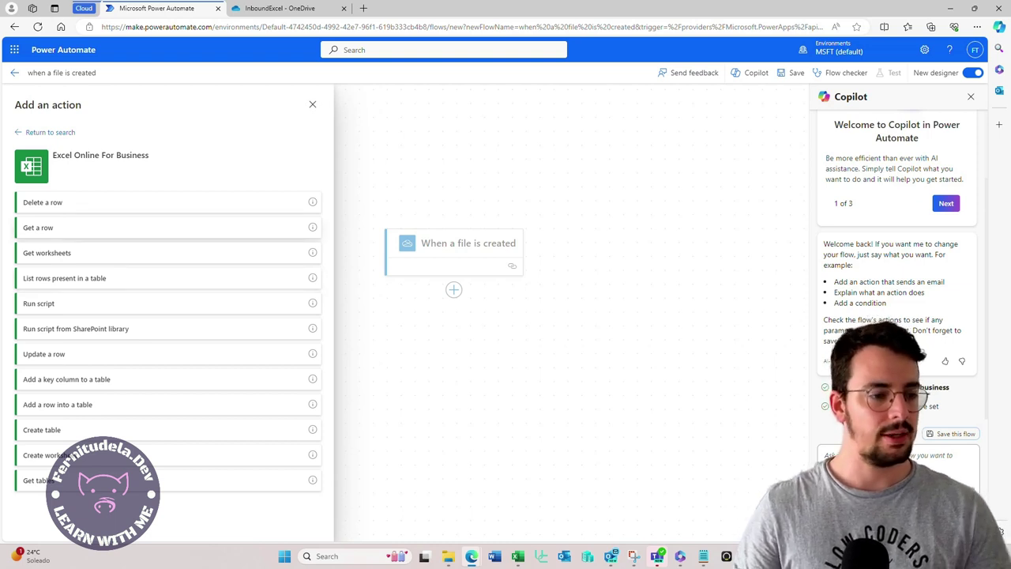
click(79, 228)
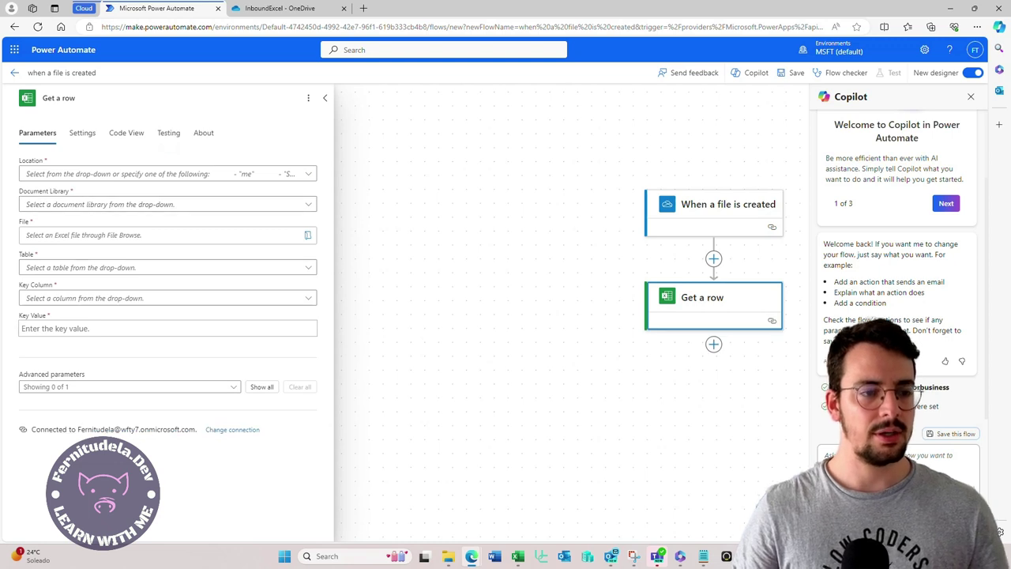
Examine the Get a row action's required parameters, including its location choices and Table field, and its settings.
click(168, 174)
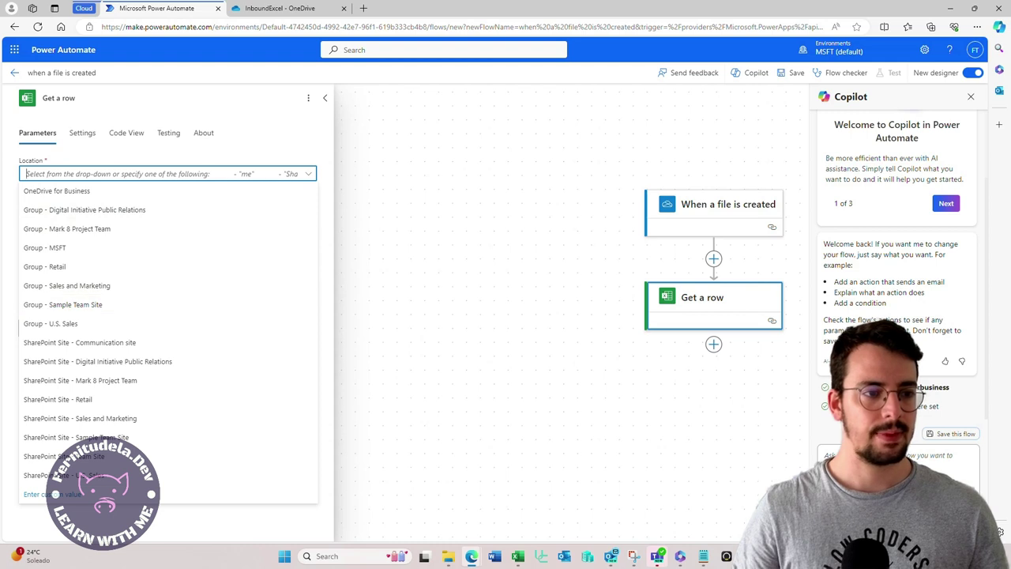
click(308, 174)
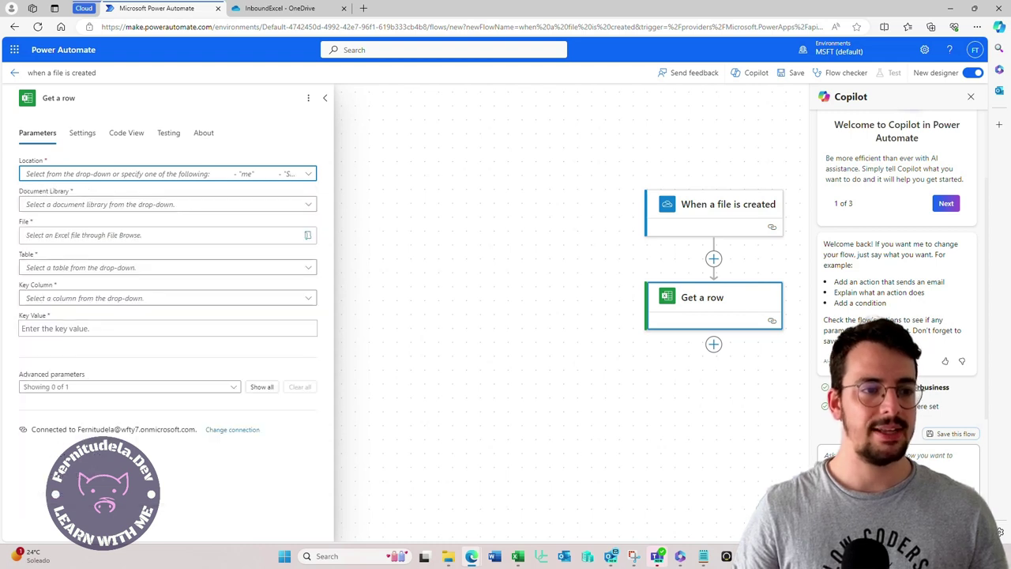
drag(35, 254, 19, 254)
click(36, 255)
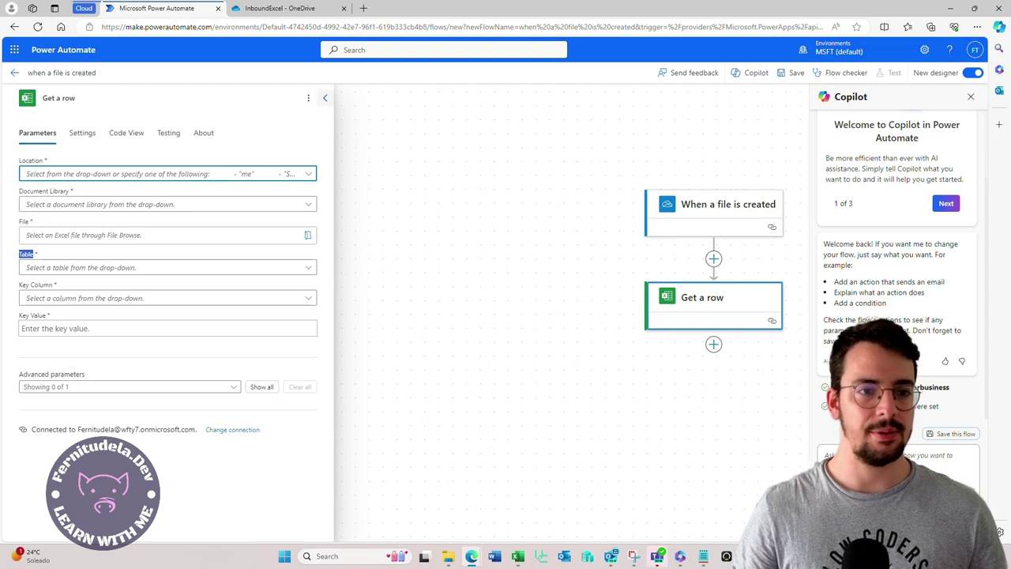
click(324, 98)
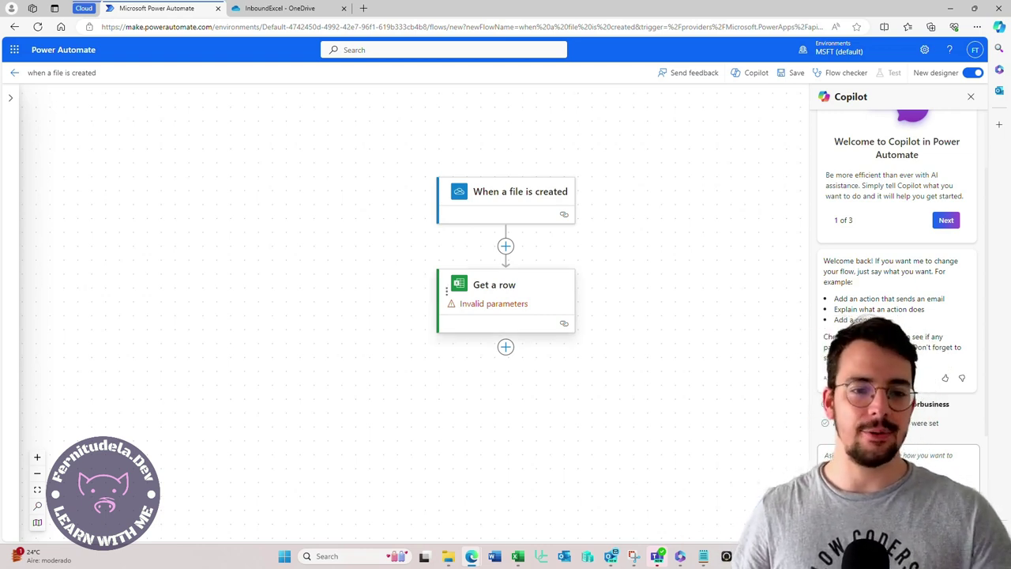
click(505, 296)
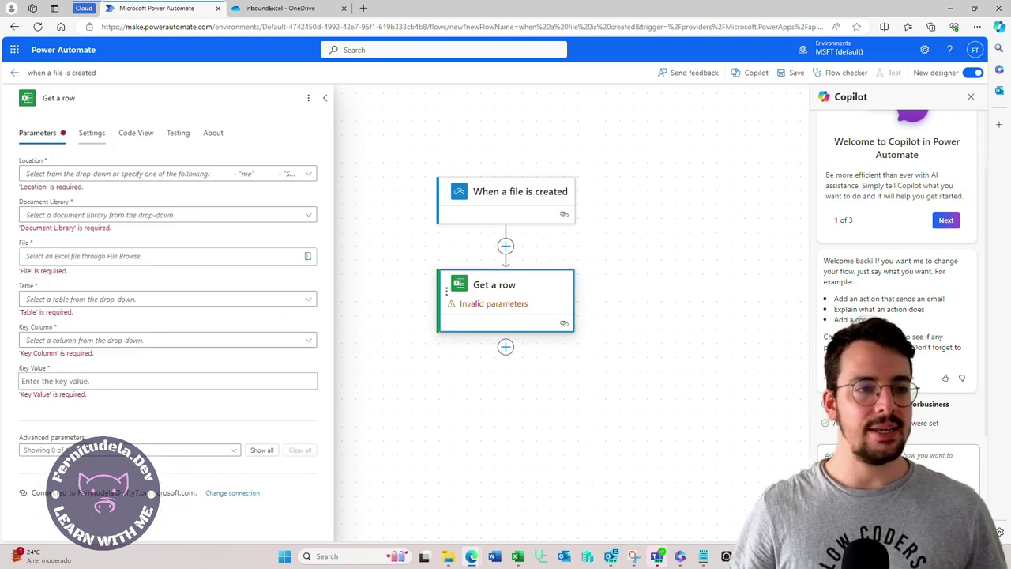
click(92, 132)
click(38, 133)
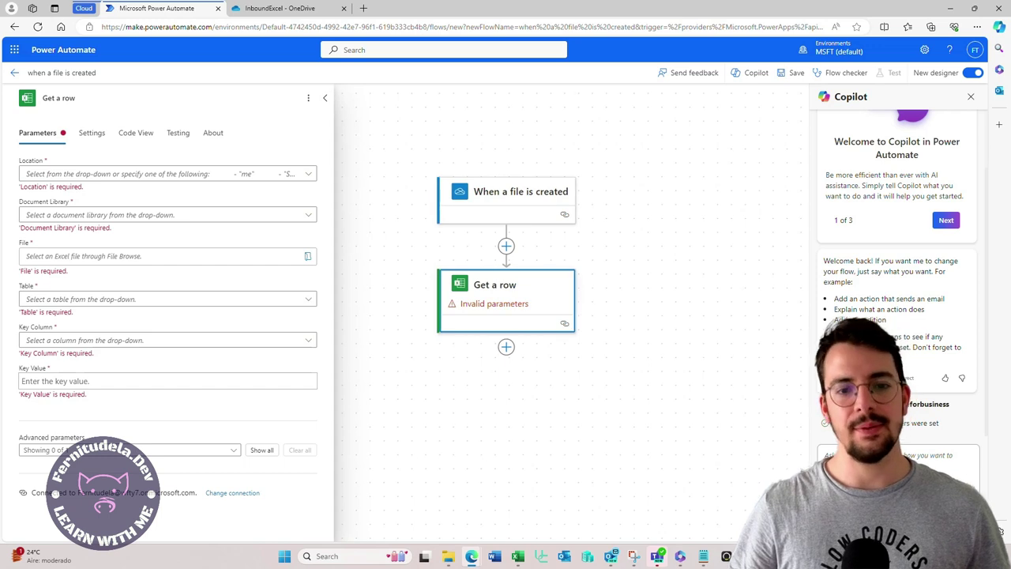
click(325, 98)
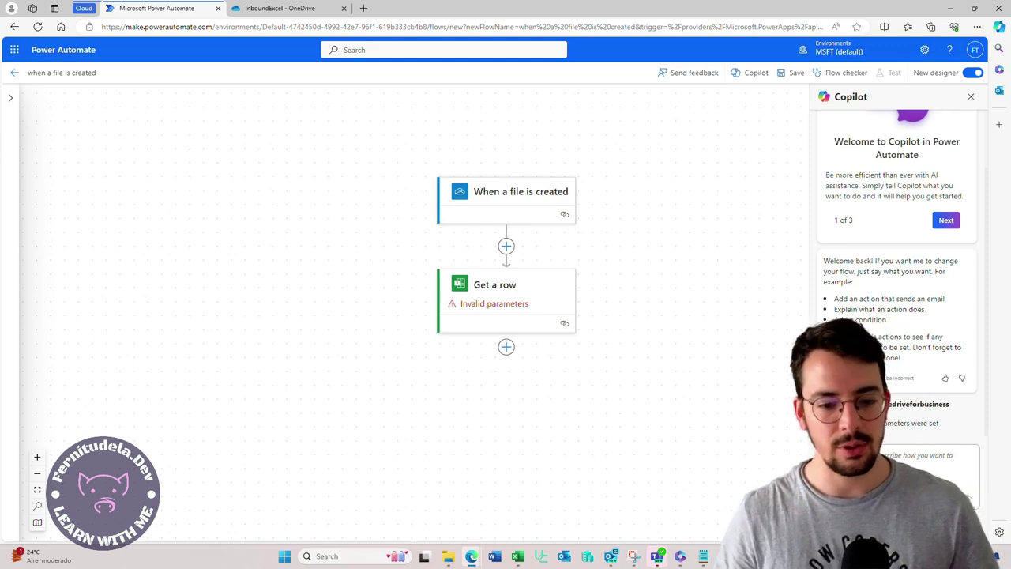
Switch to the PlainExcel.xlsx workbook in Excel and create a new Office Script for it.
click(518, 556)
click(371, 332)
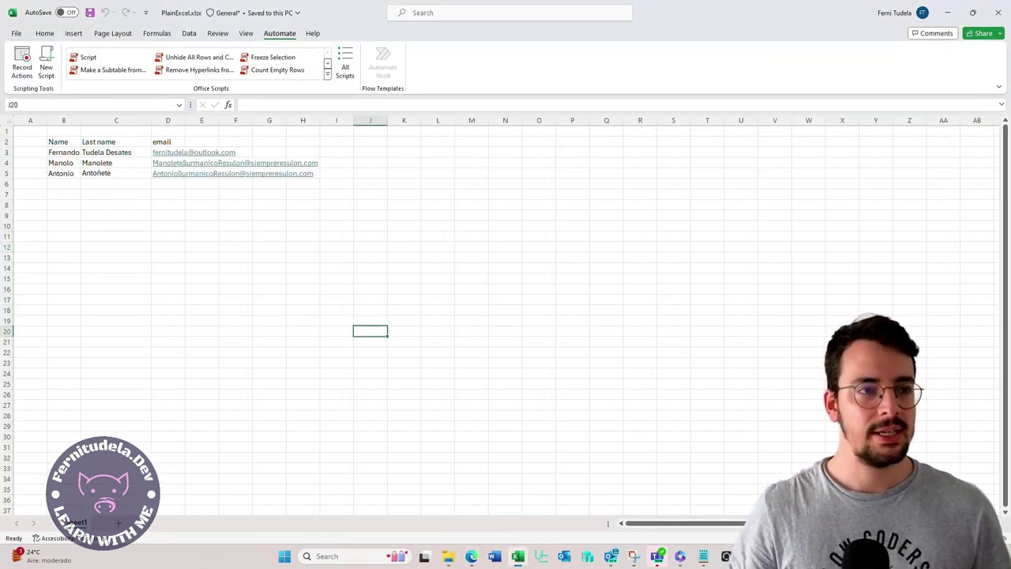
click(45, 33)
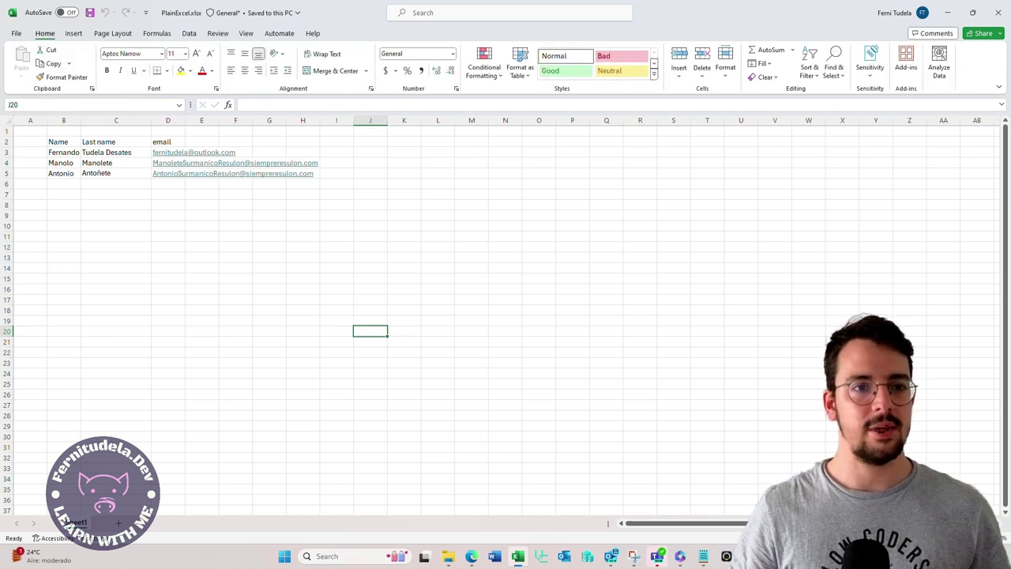
click(280, 33)
click(46, 64)
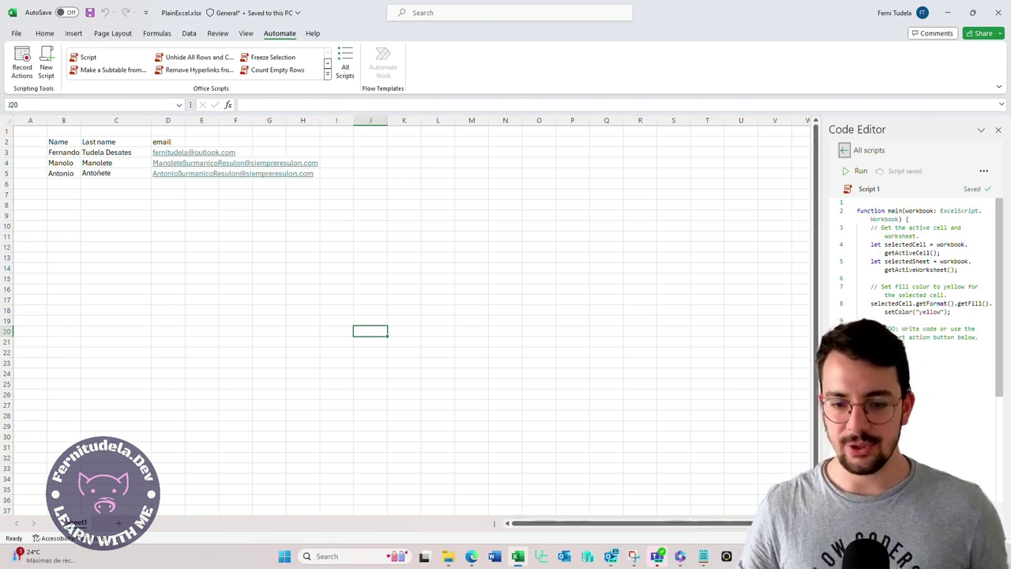
Replace the script's default code with a main function that takes the first worksheet's used range and runs workbook.addTable(fullUsedRange, true).
key(alt+Tab)
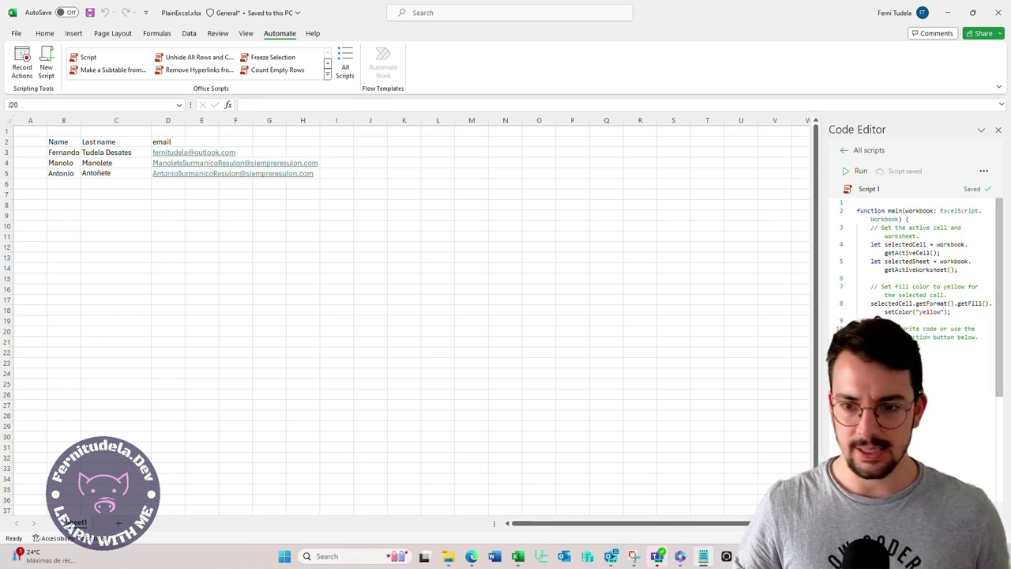
key(alt+Tab)
drag(880, 346, 858, 203)
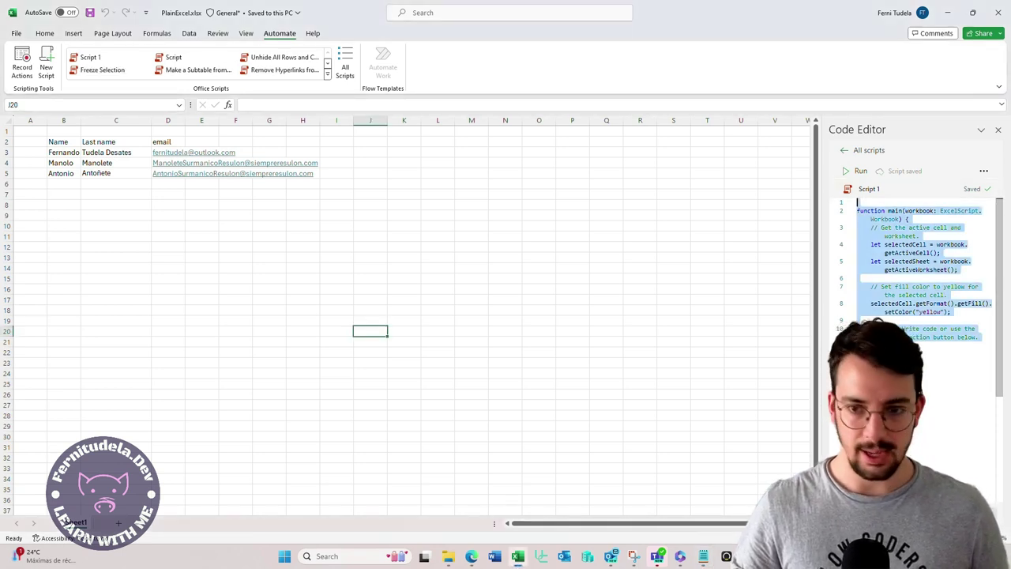
text(function main(workbook: ExcelScript.Workbook) {     // Your code here     let firstWorkSheet = workbook.getFirstWorksheet();      let fullUsedRange = firstWorkSheet.getUsedRange();      workbook.addTable(fullUsedRange, true); })
Review the worksheet and used-range lines against cells B2:D5, and save the script.
click(903, 227)
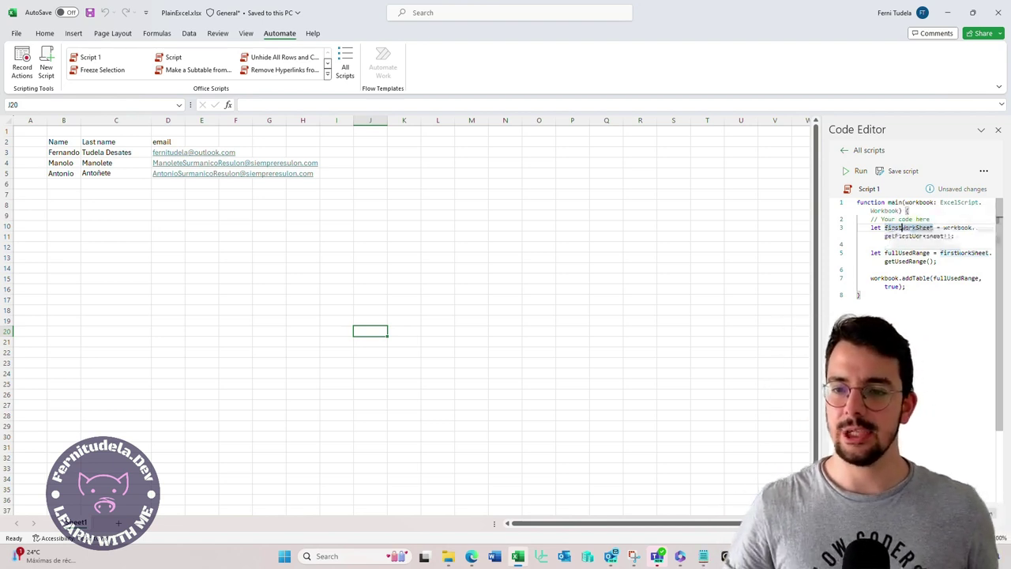
click(905, 269)
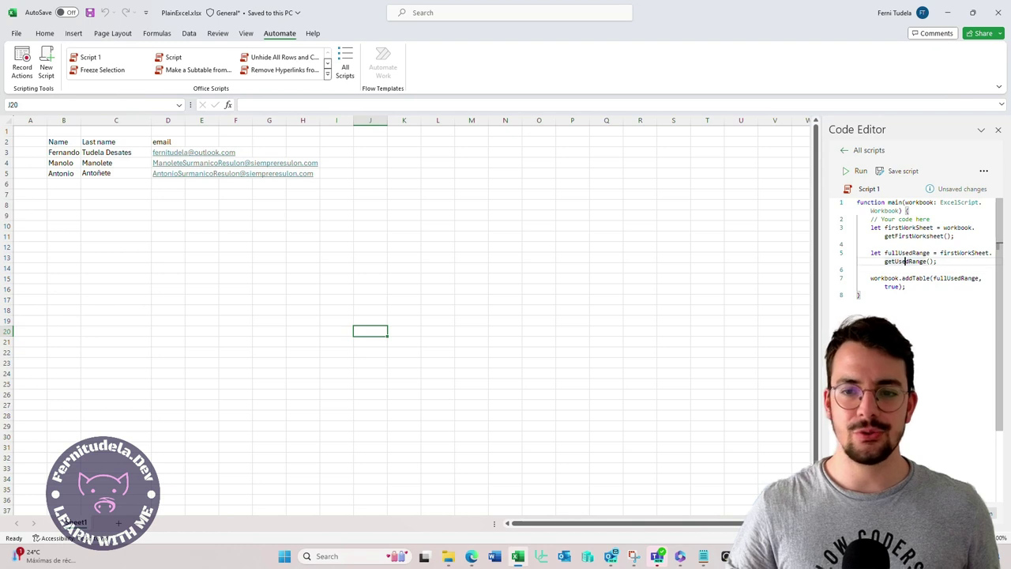
drag(59, 142, 168, 173)
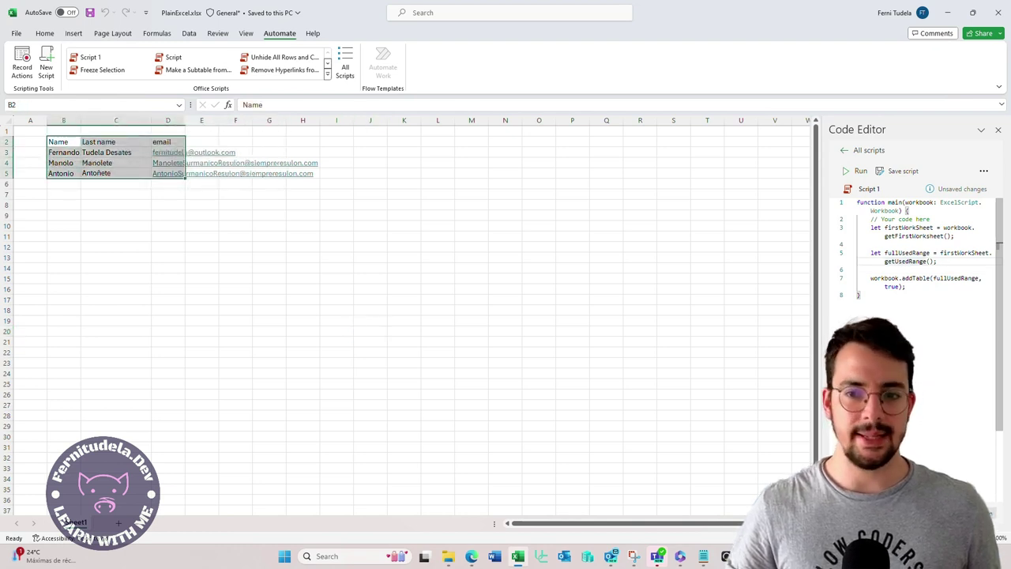
drag(906, 287, 885, 261)
click(862, 295)
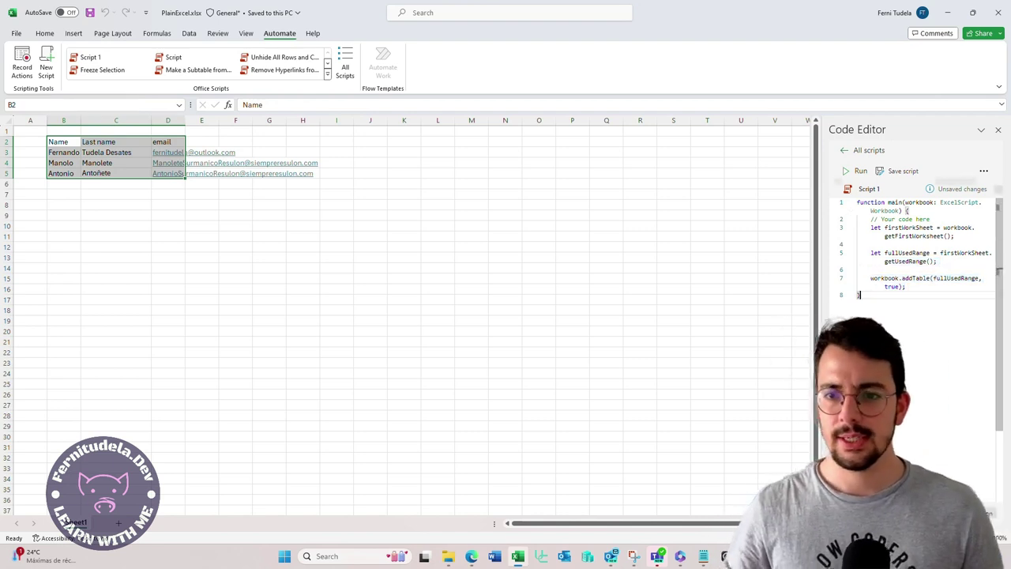
click(901, 170)
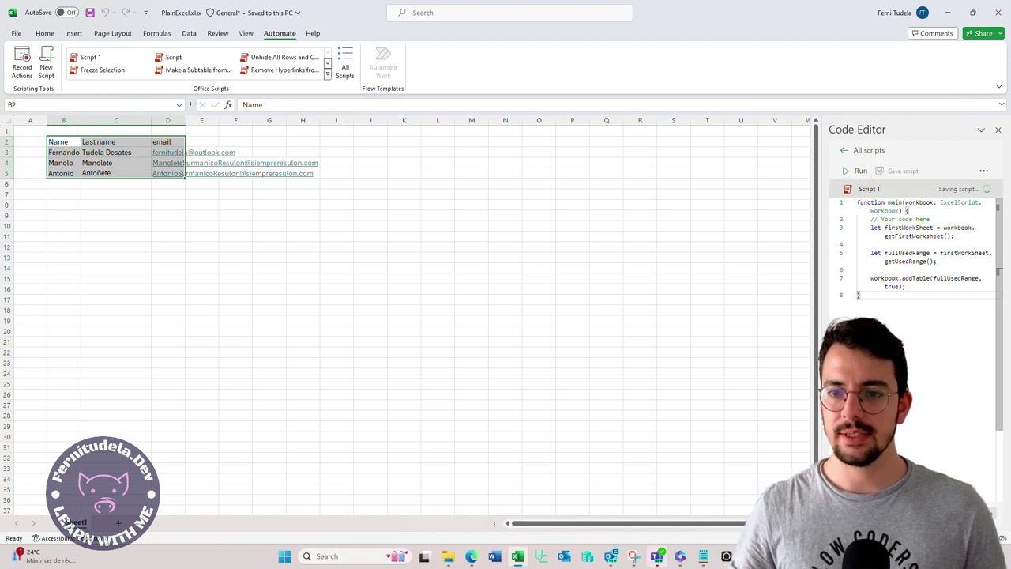
Run the CreateTableOnPlainExcel (1) script on the sheet and inspect the table over the name and email data.
click(539, 236)
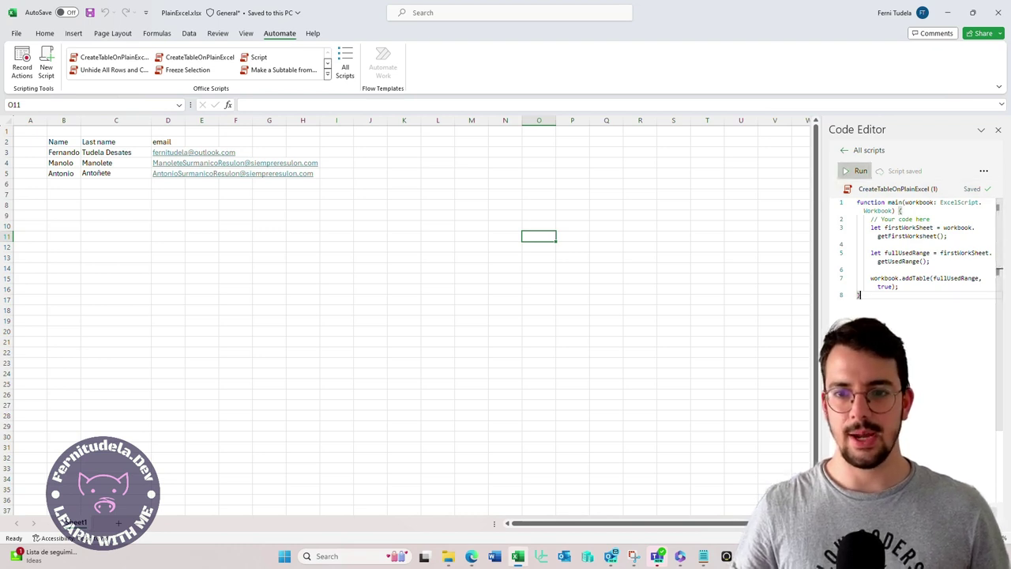
click(853, 174)
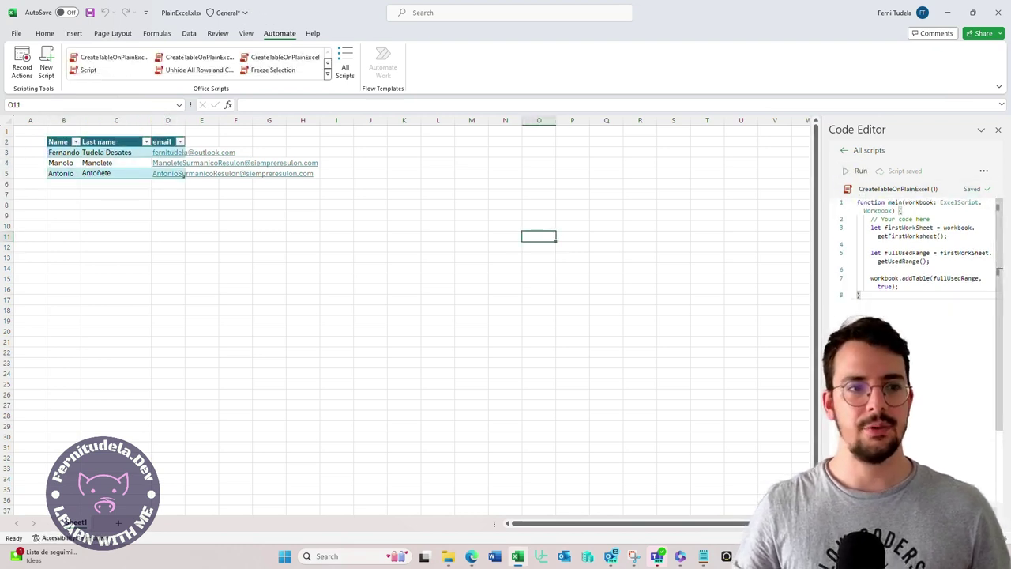
click(61, 142)
click(349, 34)
drag(63, 142, 168, 174)
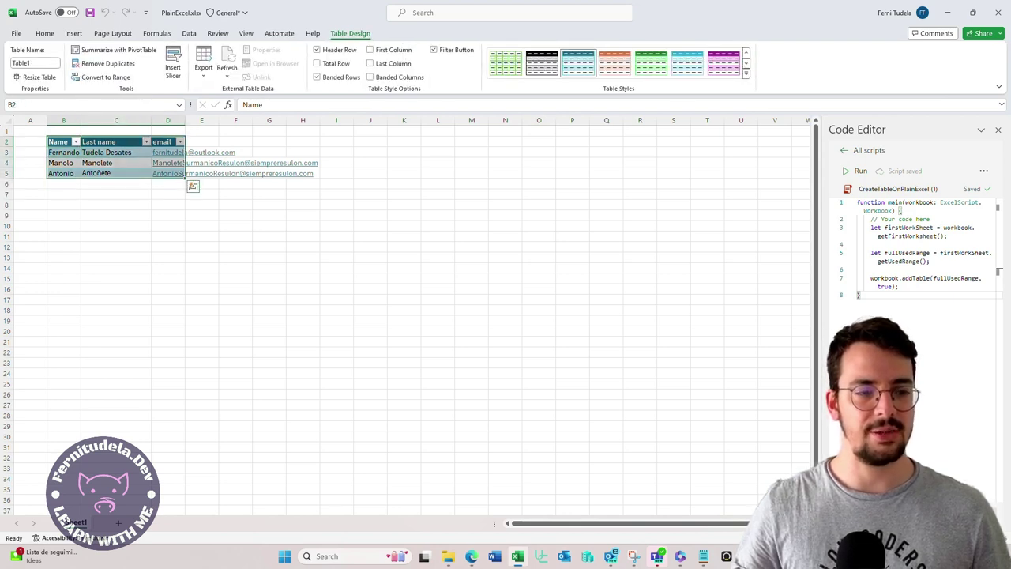
click(117, 205)
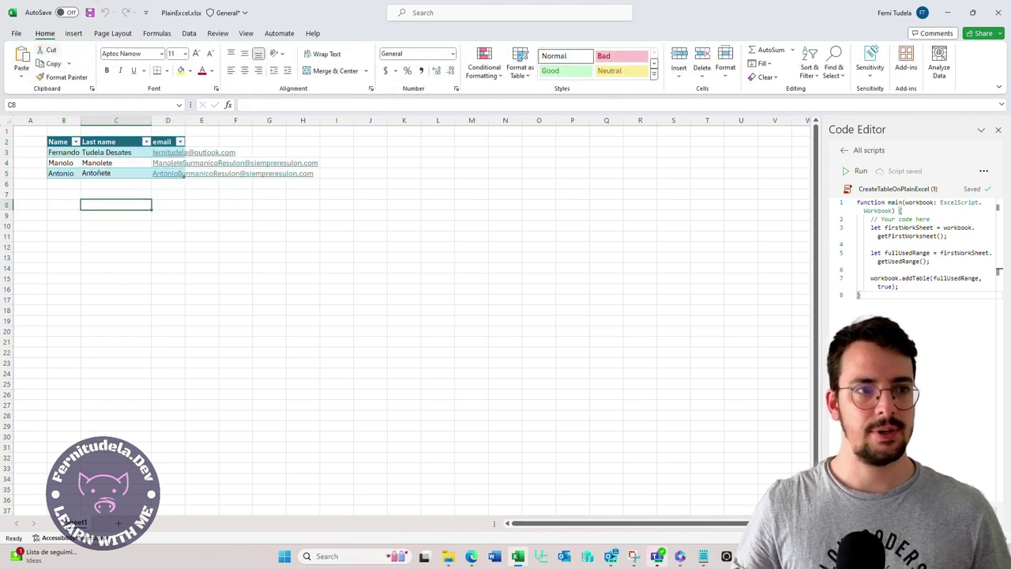
Close the workbook and start entering the account's email in the document sign-in window.
click(997, 13)
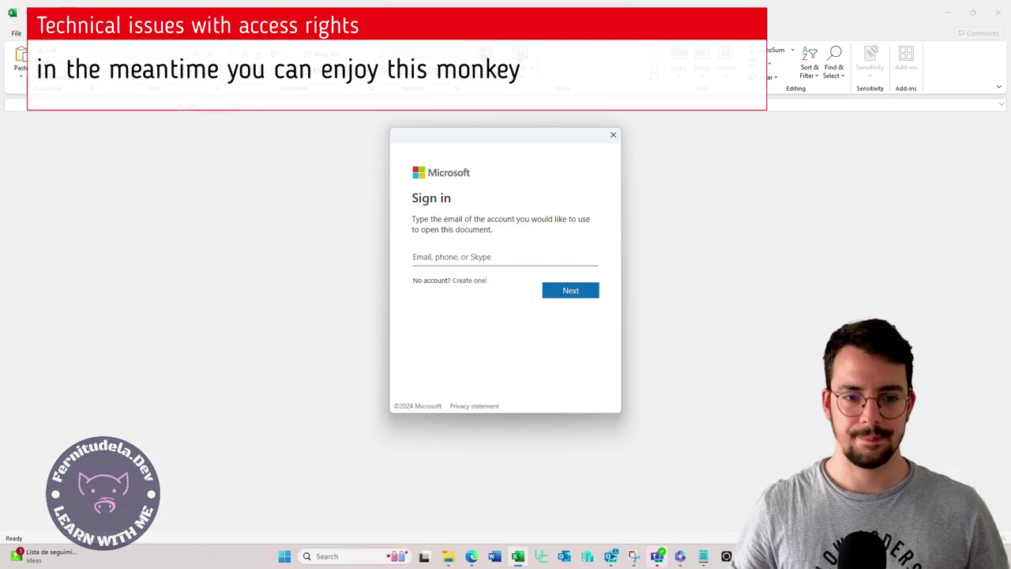
text(fern)
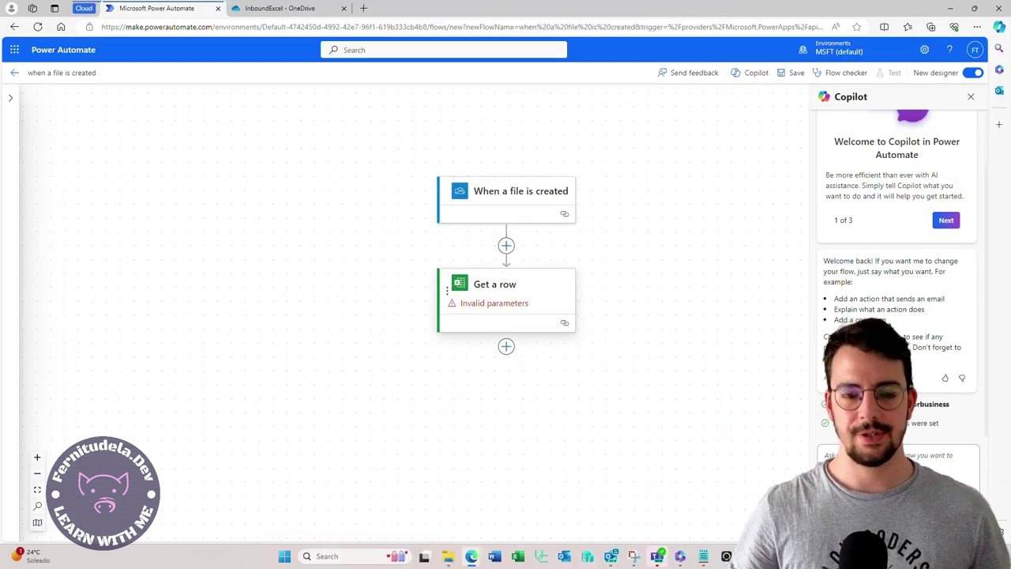
Dismiss the OneDrive deleted-files reminder and delete the Get a row action from the Power Automate flow.
click(498, 289)
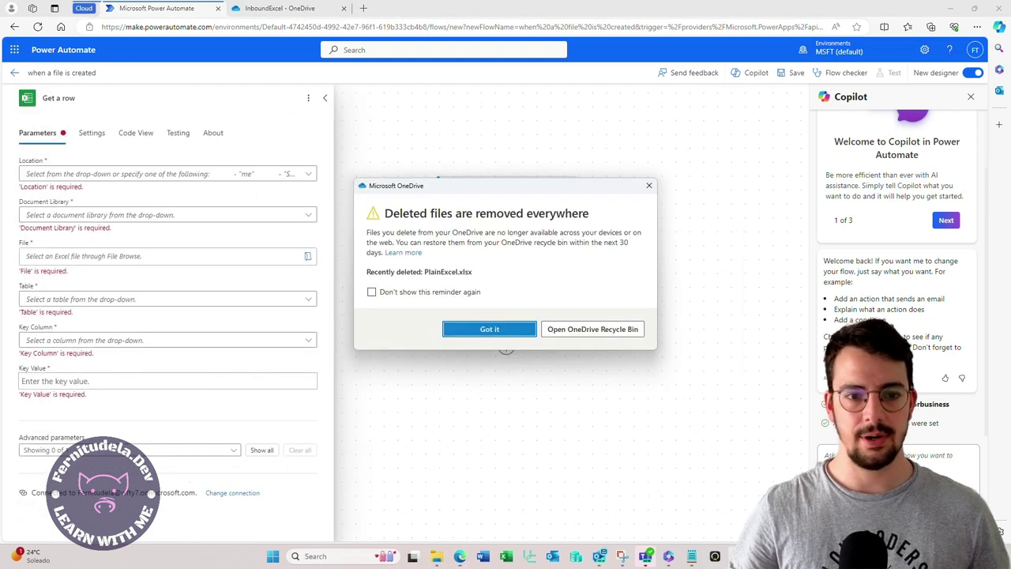
click(489, 329)
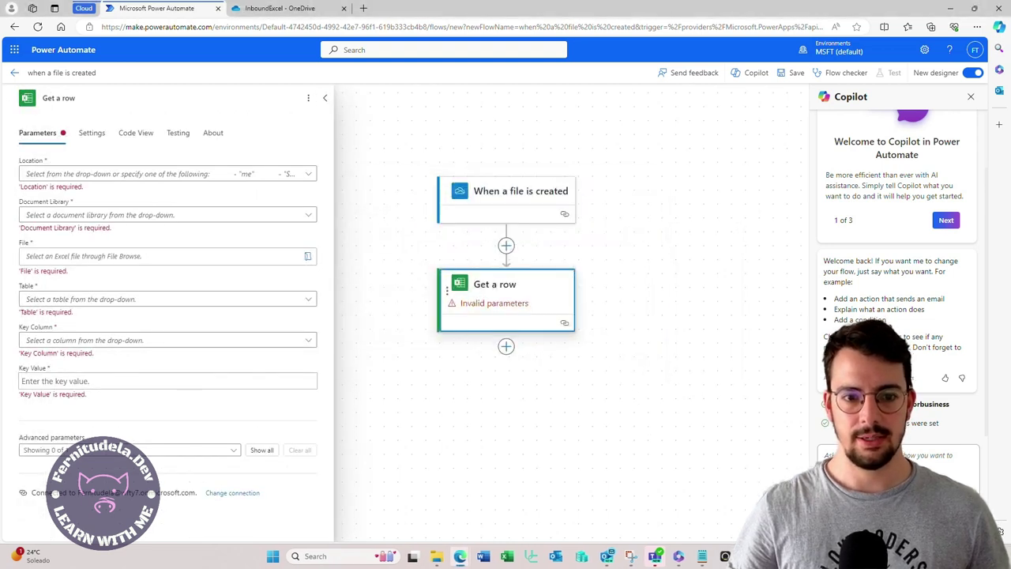
click(489, 329)
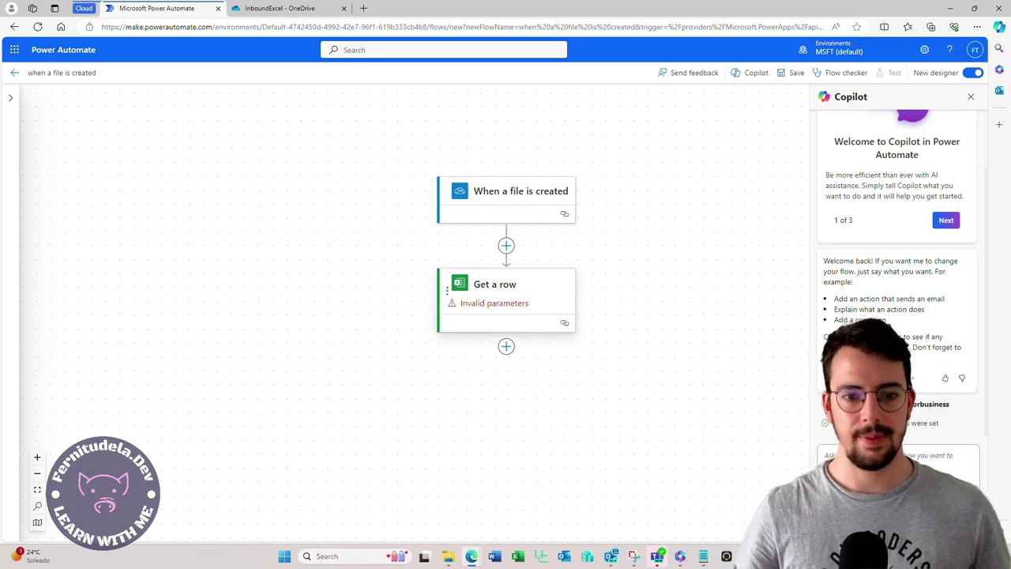
click(507, 298)
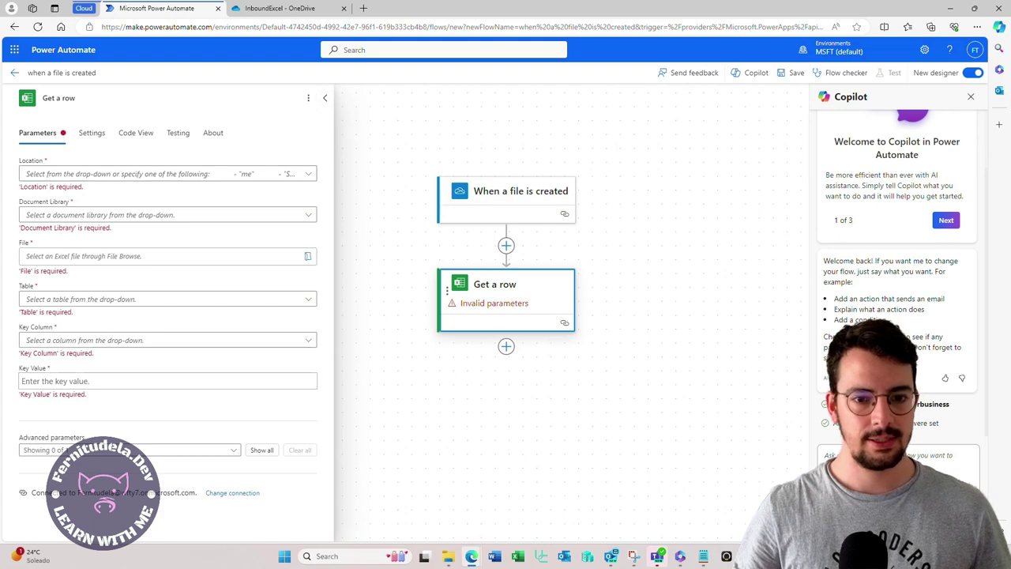
right_click(525, 293)
click(553, 302)
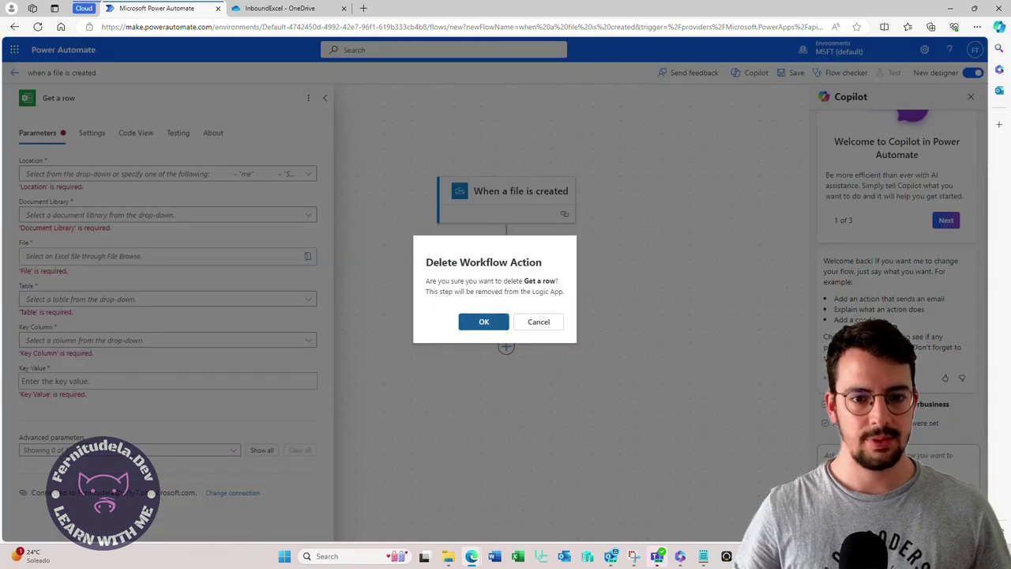
click(479, 320)
Add the Excel Online For Business action "Run script from SharePoint library" after the trigger.
click(506, 237)
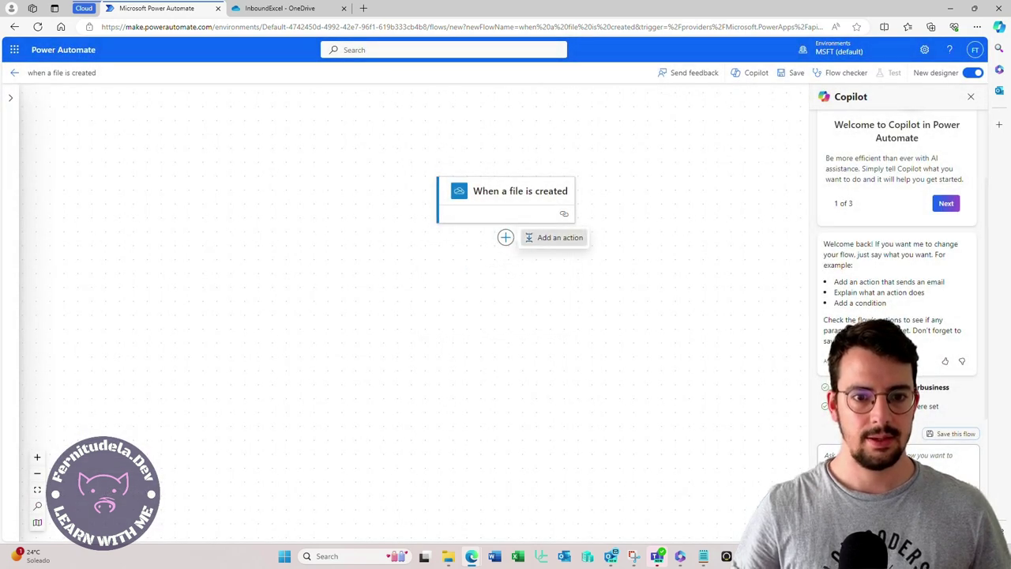
click(553, 239)
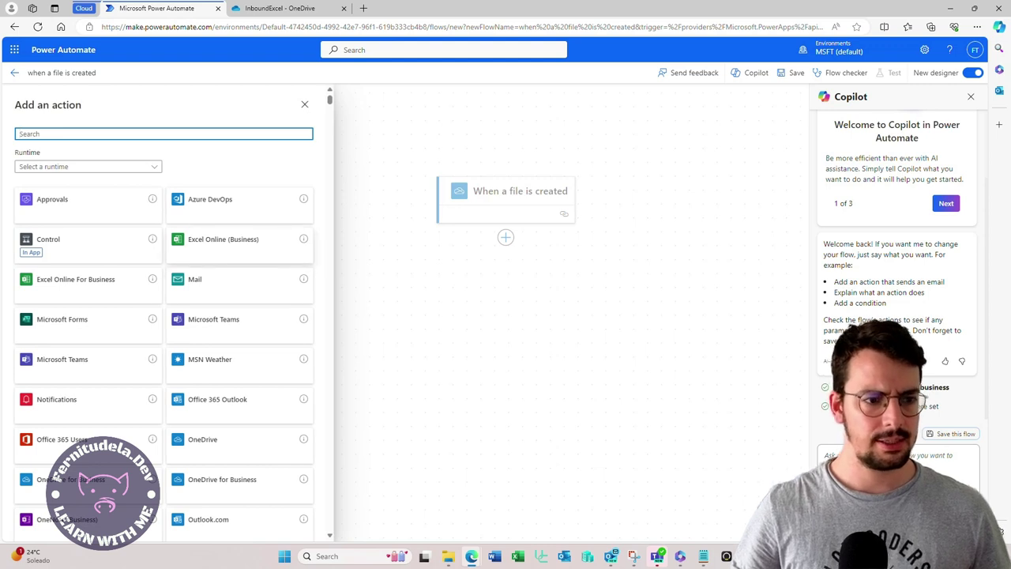
click(75, 284)
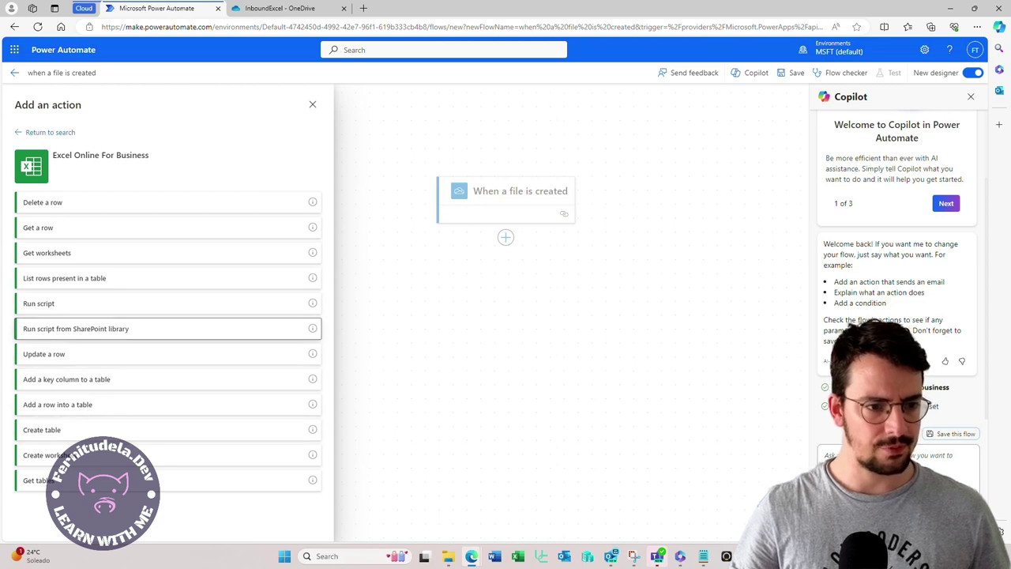
click(75, 329)
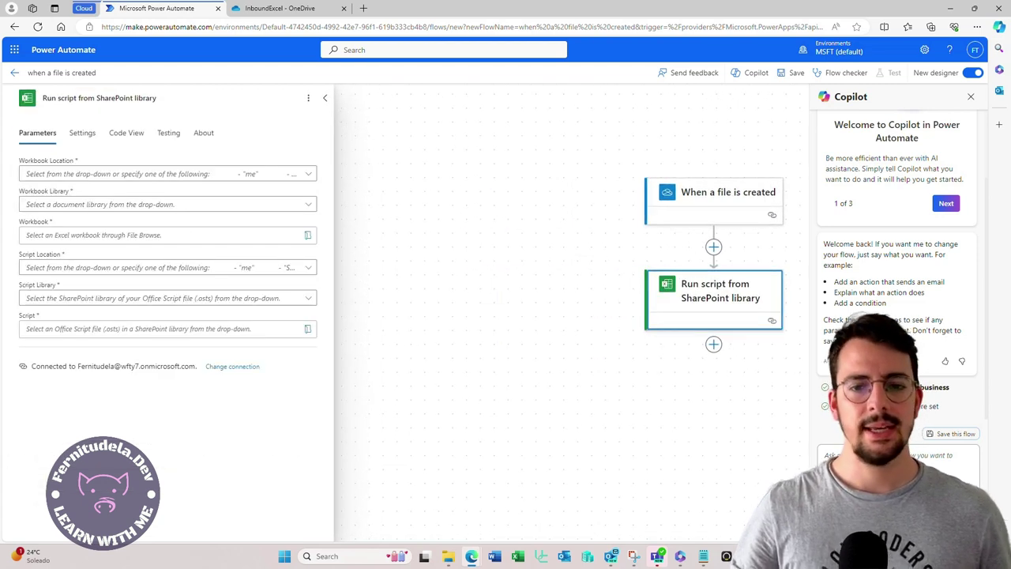
Set the action's Workbook Location to OneDrive for Business and its Workbook Library to OneDrive.
click(309, 174)
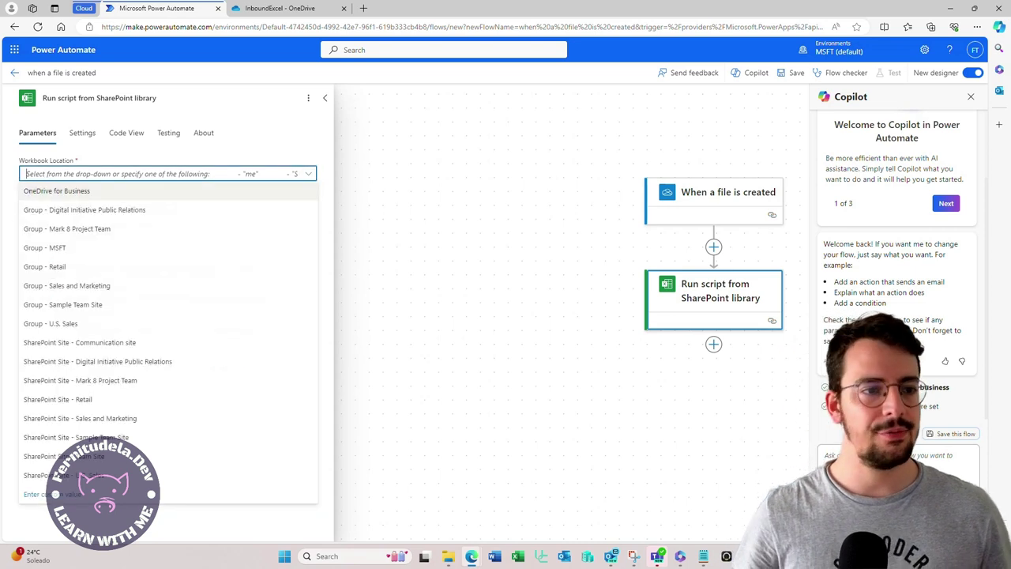
click(102, 191)
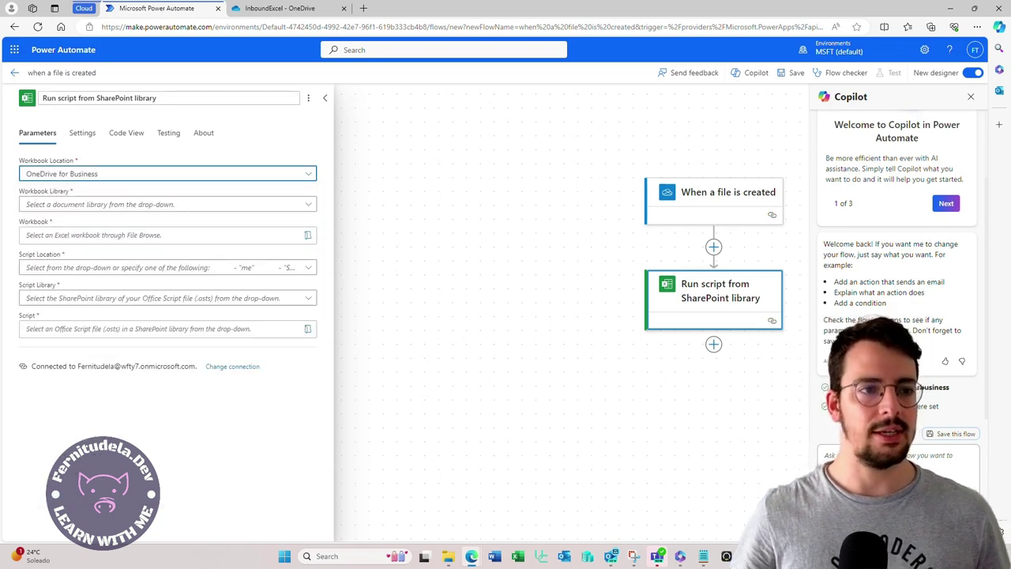
click(167, 204)
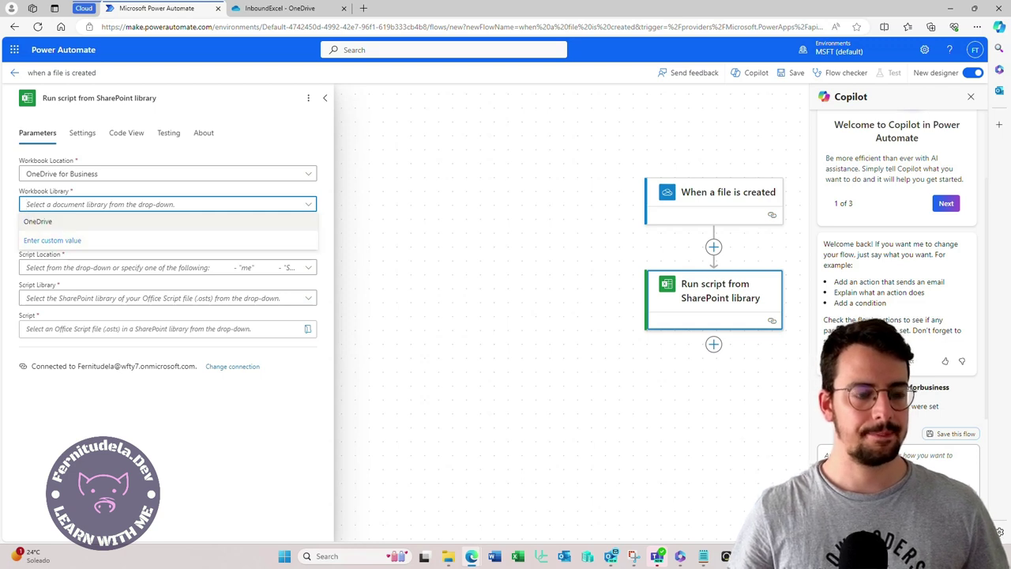
click(103, 221)
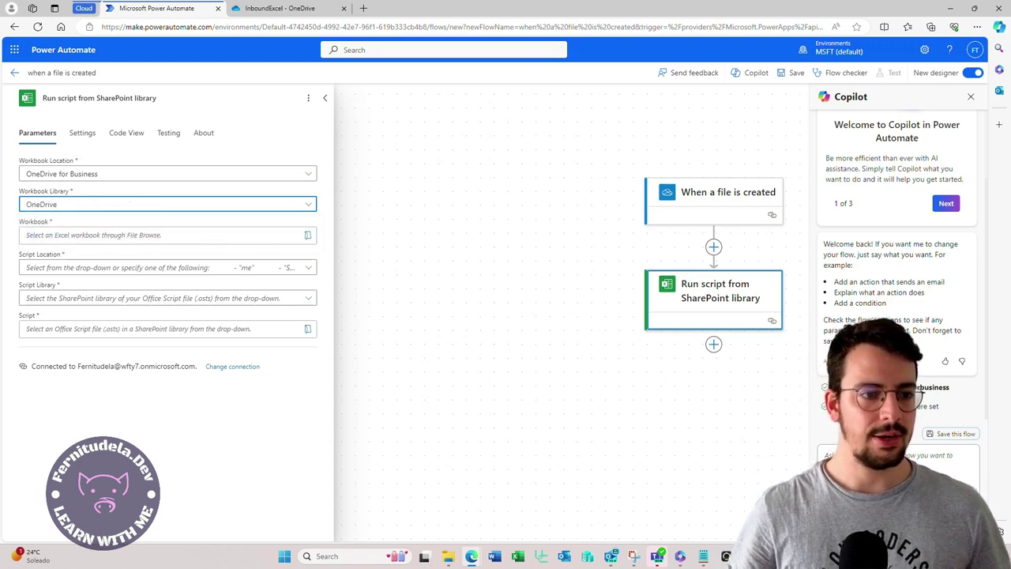
Set the Workbook parameter to the File identifier dynamic content from the "When a file is created" trigger.
click(307, 235)
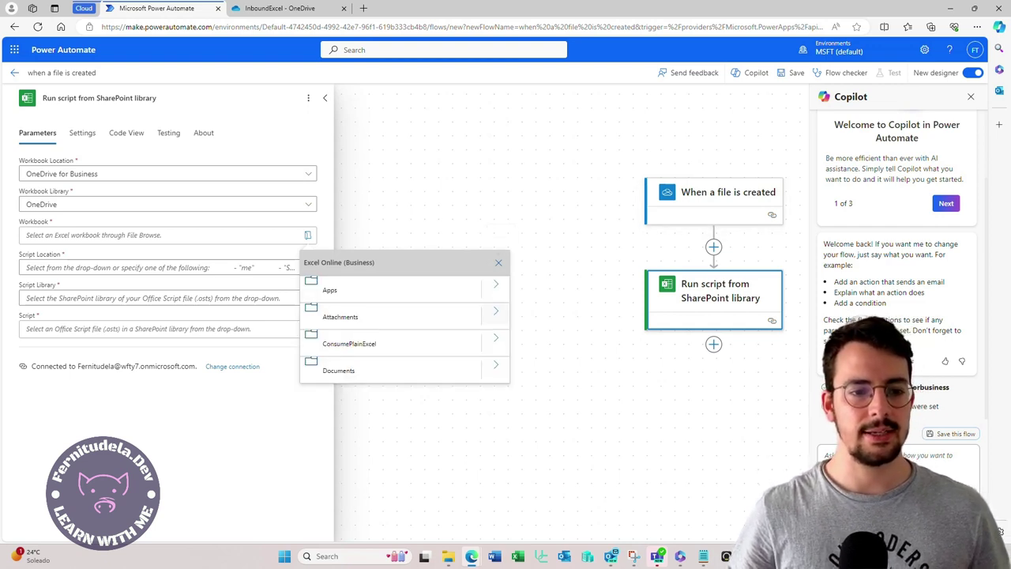
click(167, 234)
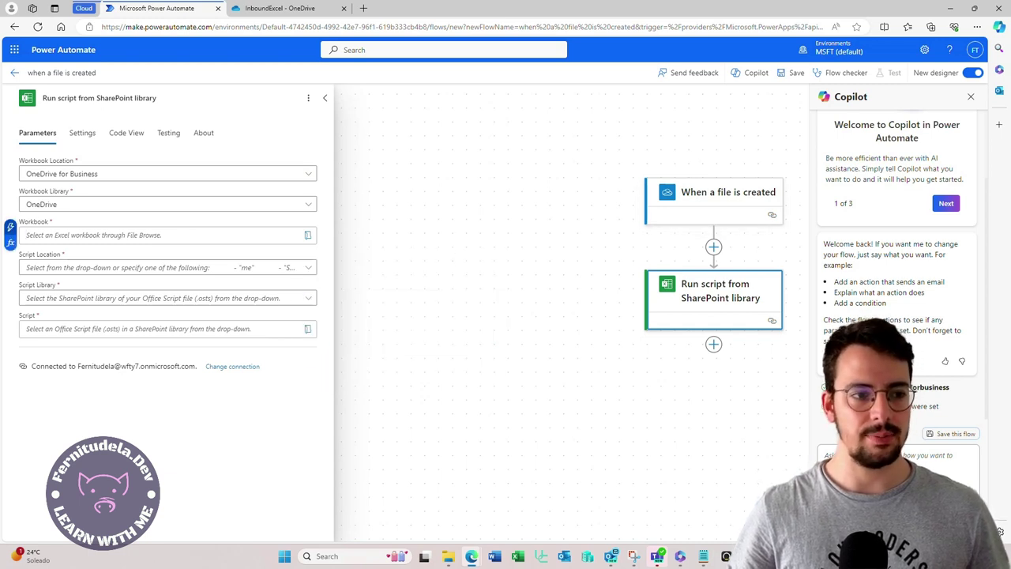
click(11, 228)
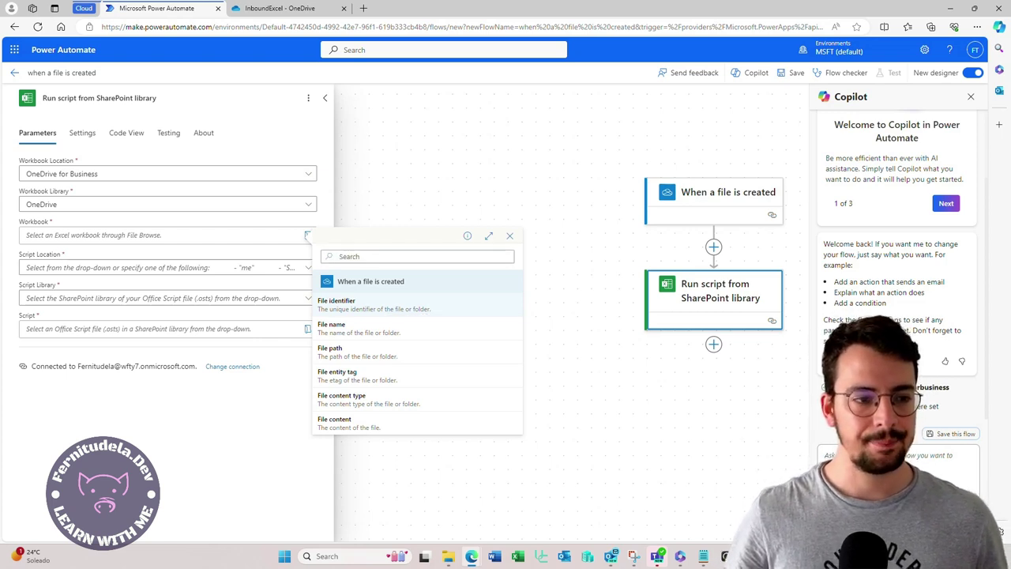
click(337, 304)
Set the script action's Script Location to OneDrive for Business and its Script Library to OneDrive.
click(308, 267)
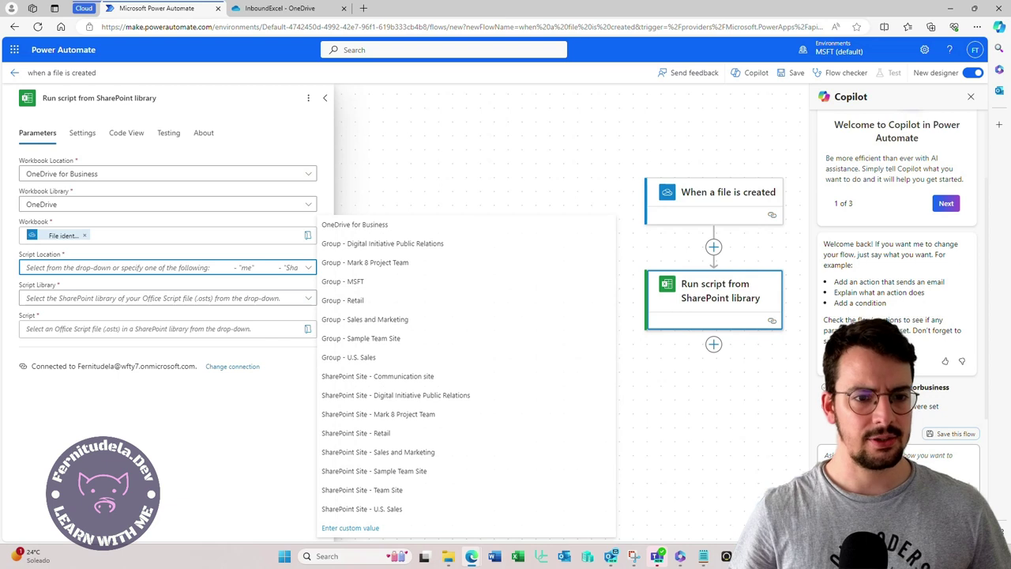
click(355, 225)
click(158, 297)
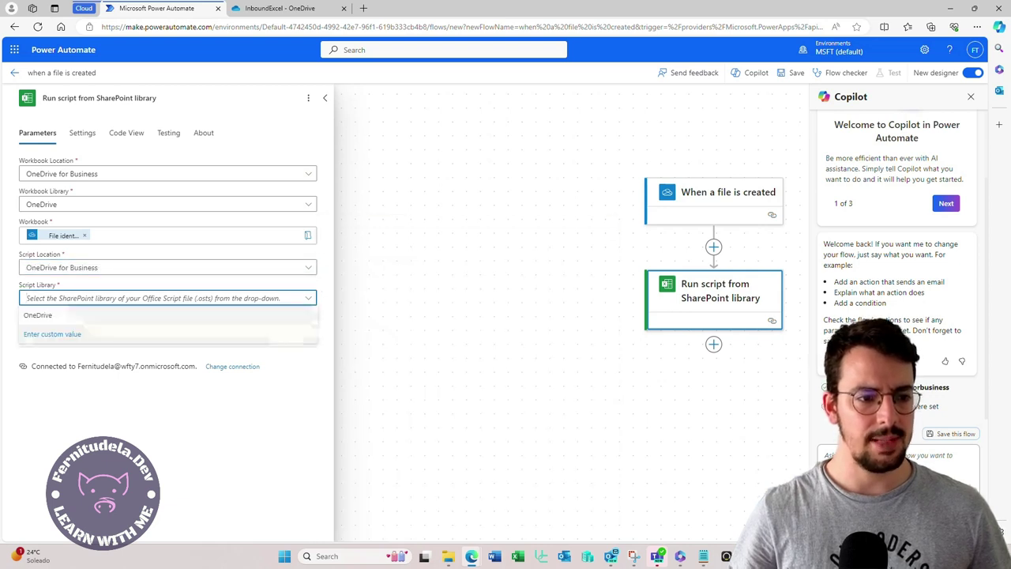
click(38, 315)
Set the Script parameter to the file CreateTableOnPlainExcel (1).osts from the ConsumePlainExcel/scripts folder.
click(307, 328)
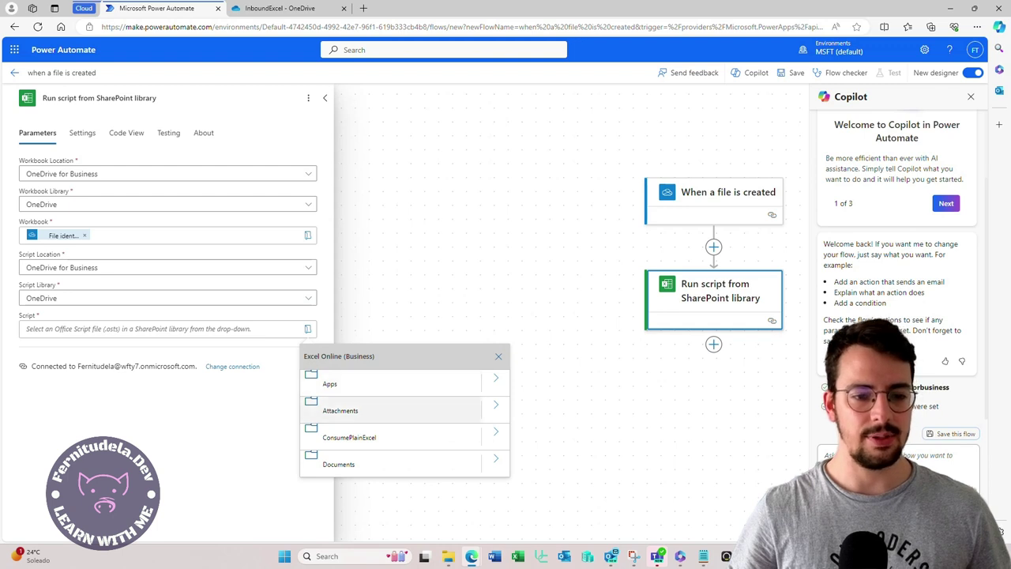
click(496, 432)
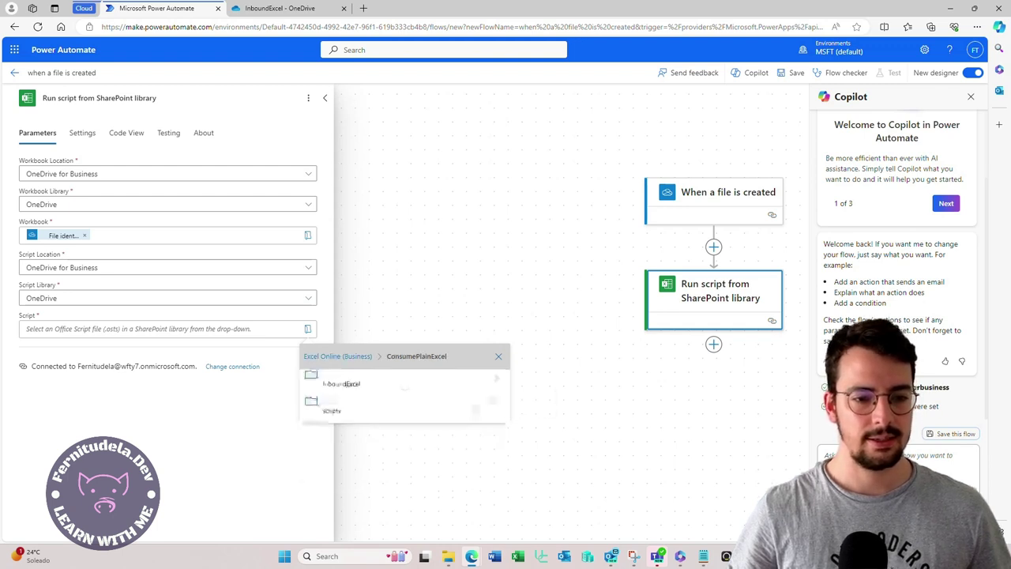
click(493, 407)
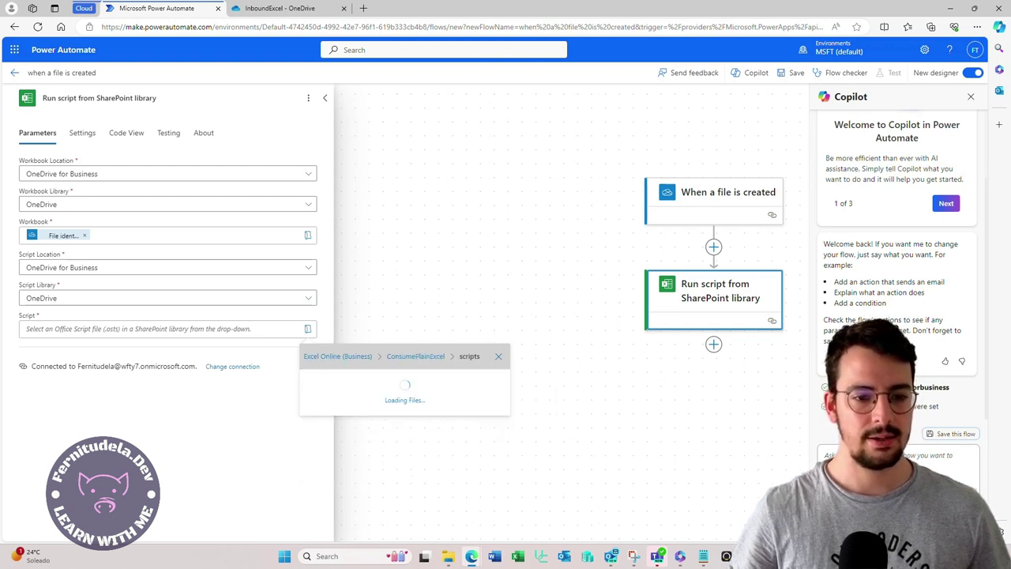
click(367, 384)
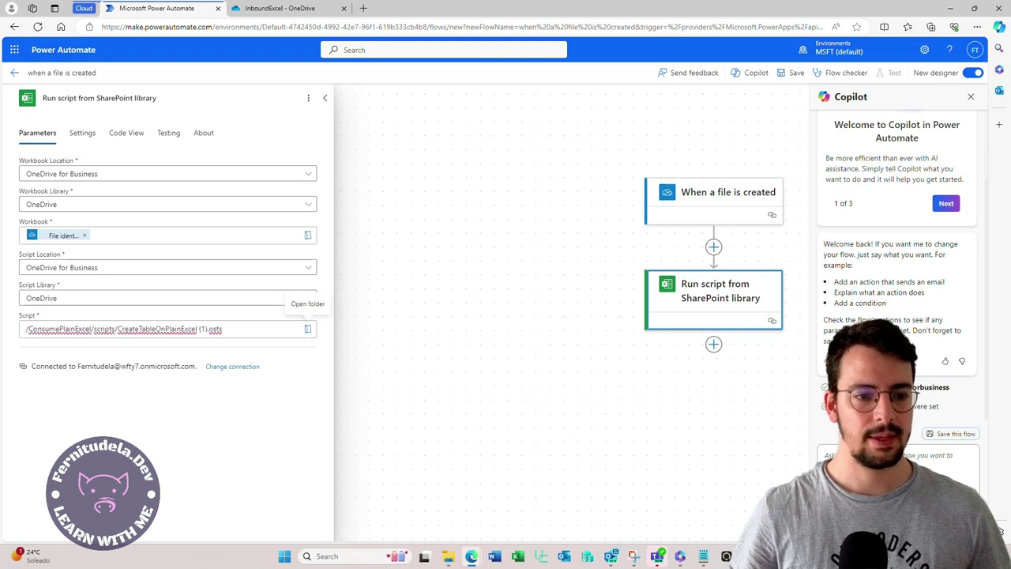
Save the flow and review the parameters of the "Run script from SharePoint library" action.
click(442, 371)
click(790, 73)
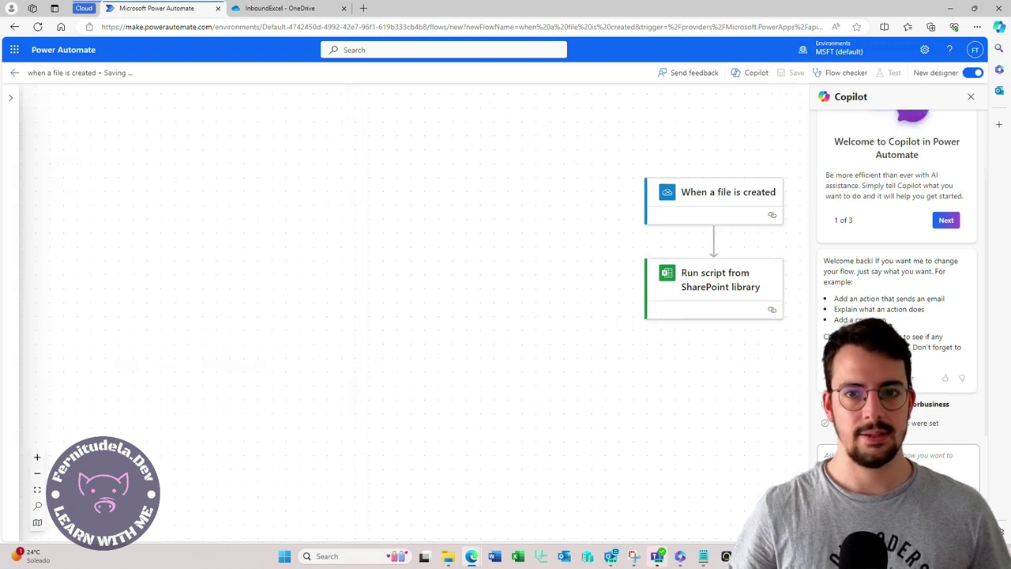
click(715, 285)
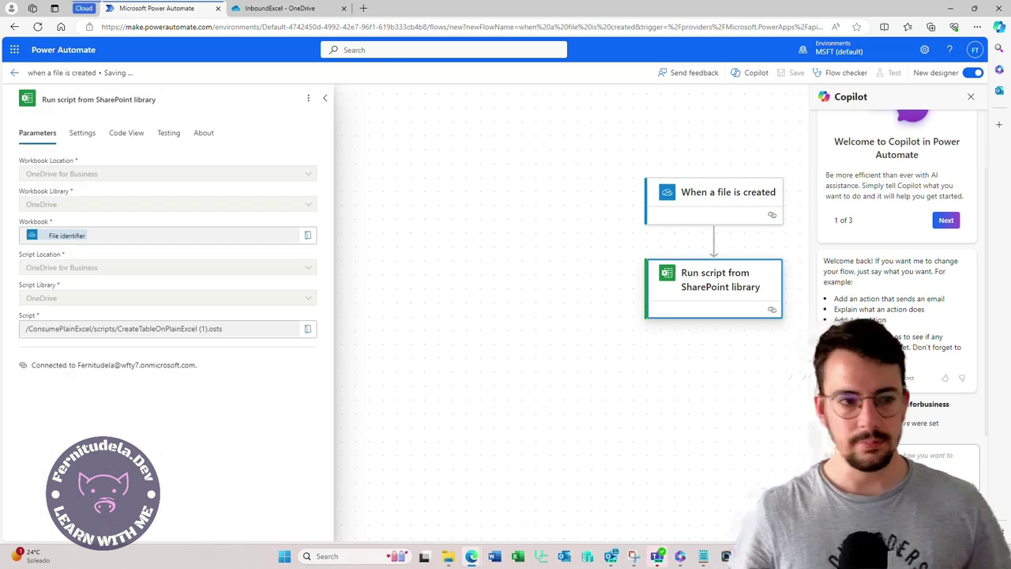
click(553, 379)
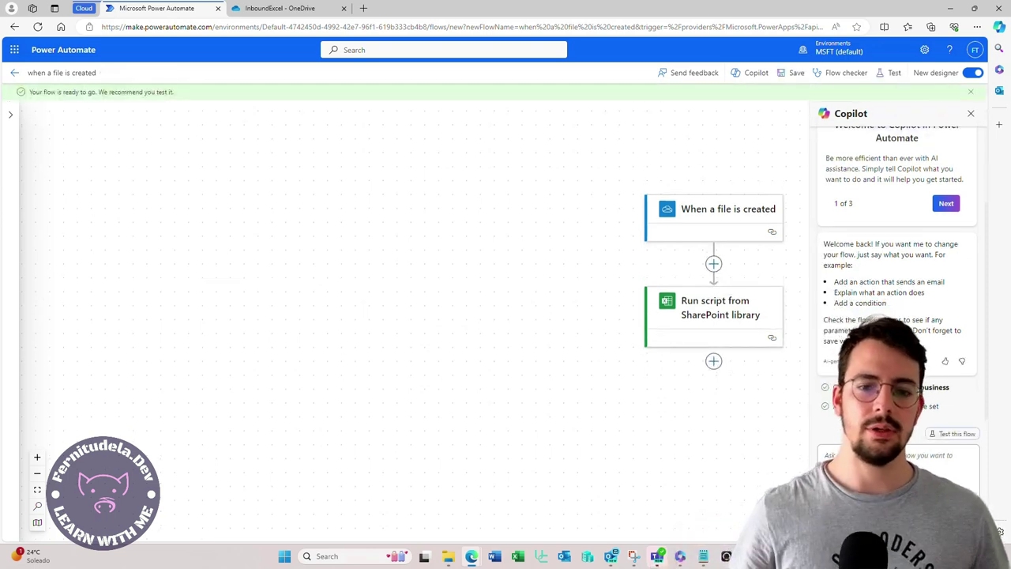
Add the Excel Online For Business action "List rows present in a table" after the run script action.
click(714, 361)
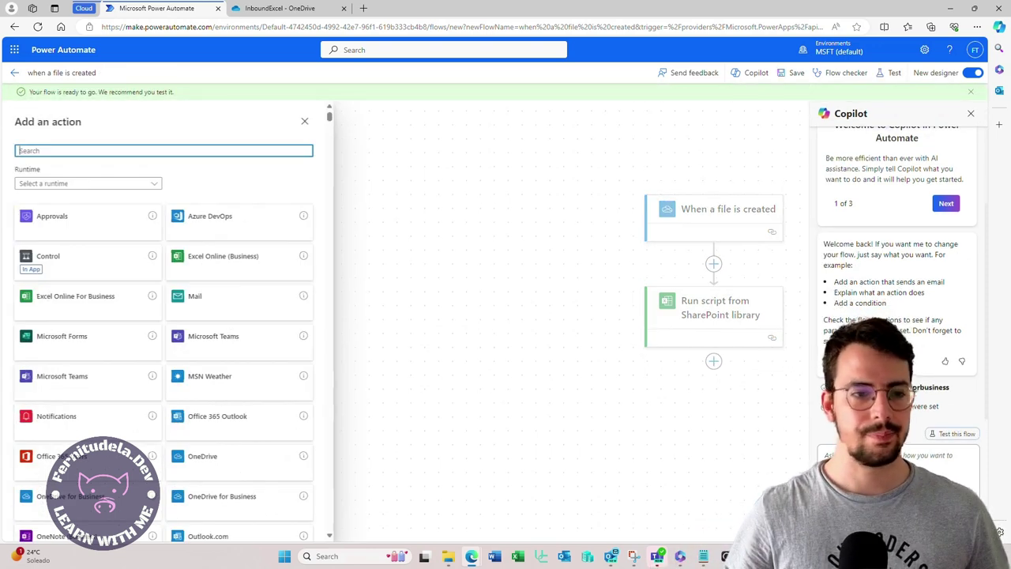
click(75, 295)
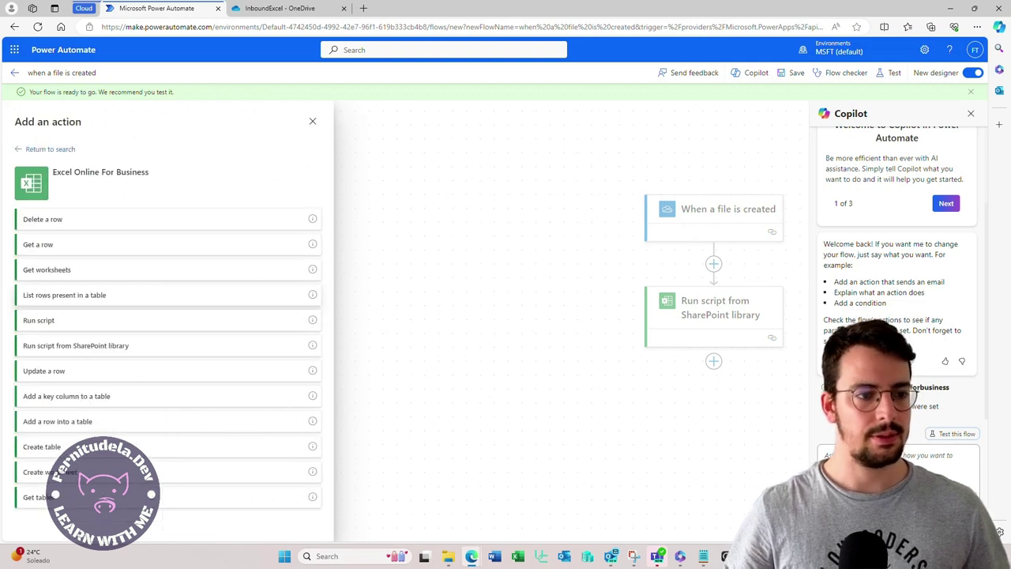
click(65, 294)
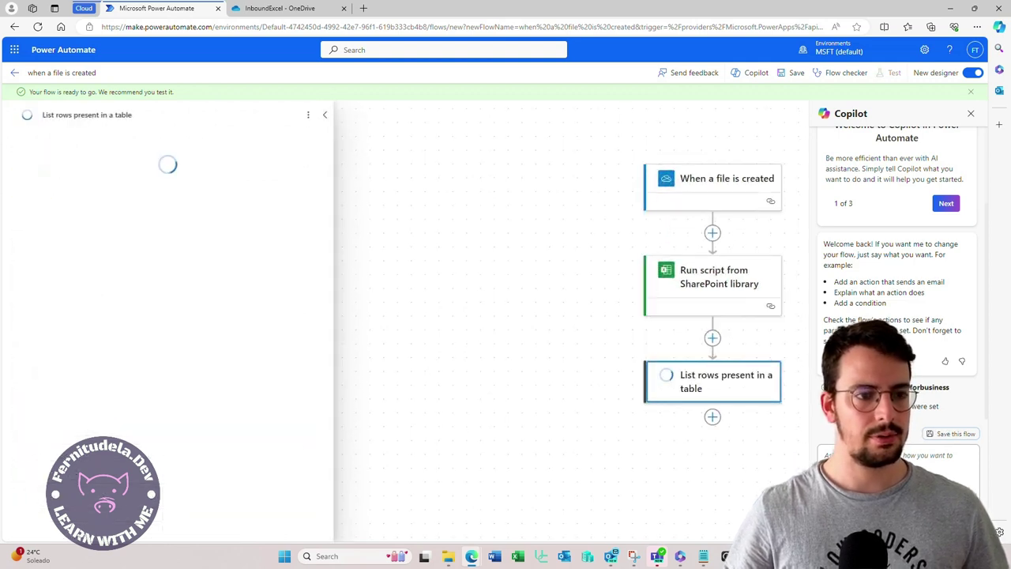
Set the new action's Location to OneDrive for Business, Document Library to OneDrive, and File to the trigger's File identifier.
click(128, 192)
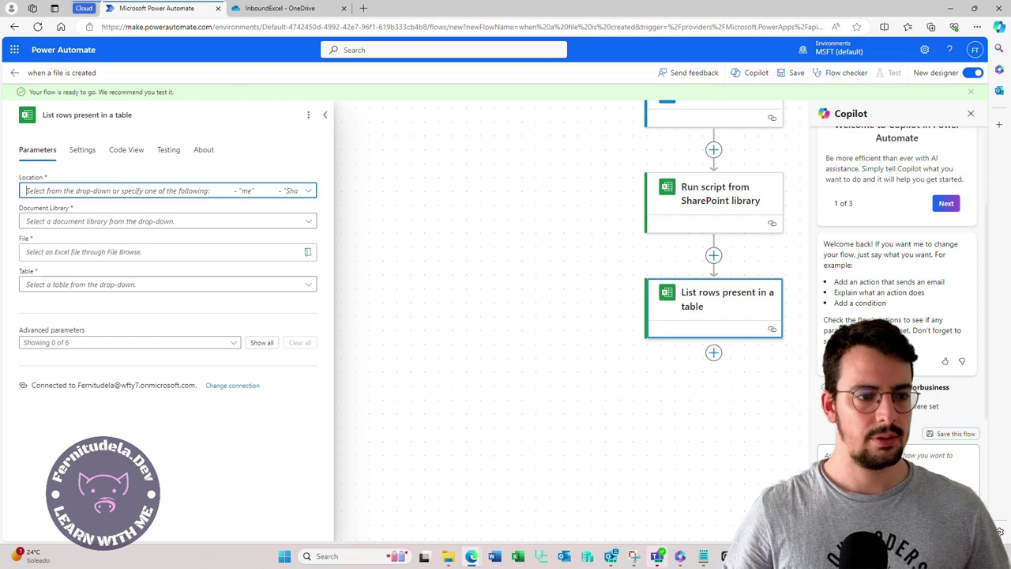
click(62, 205)
click(118, 221)
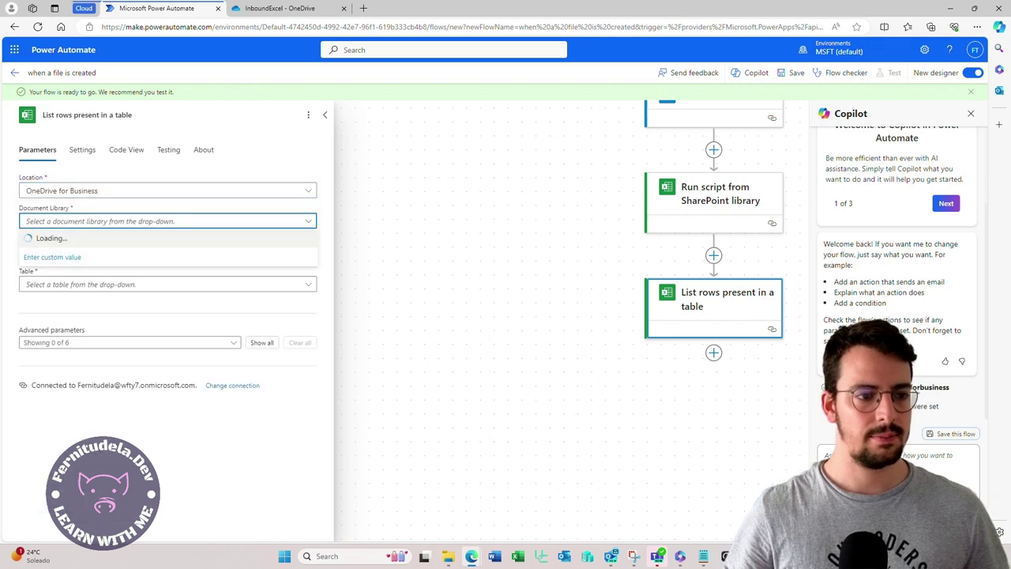
click(38, 239)
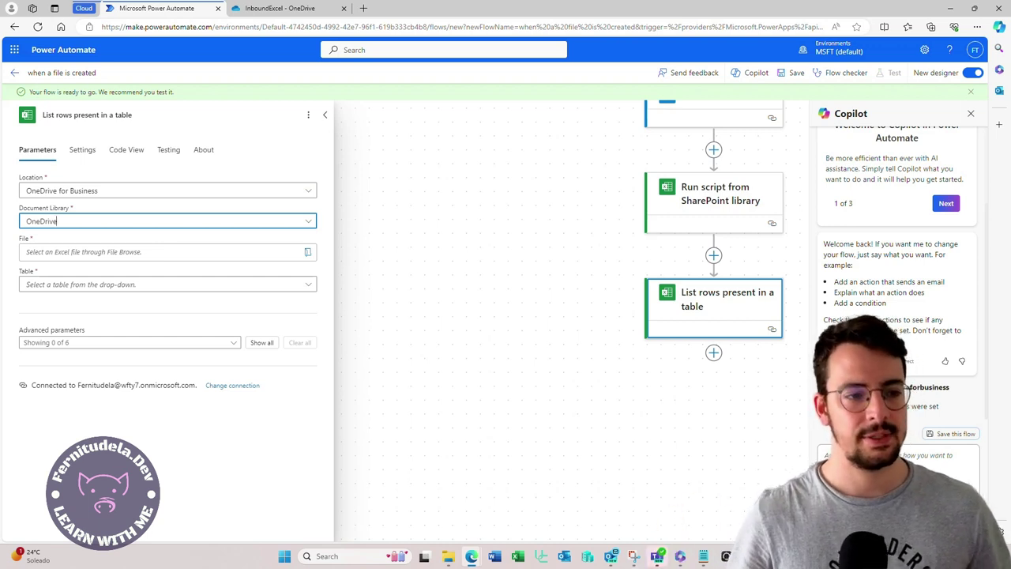
click(168, 252)
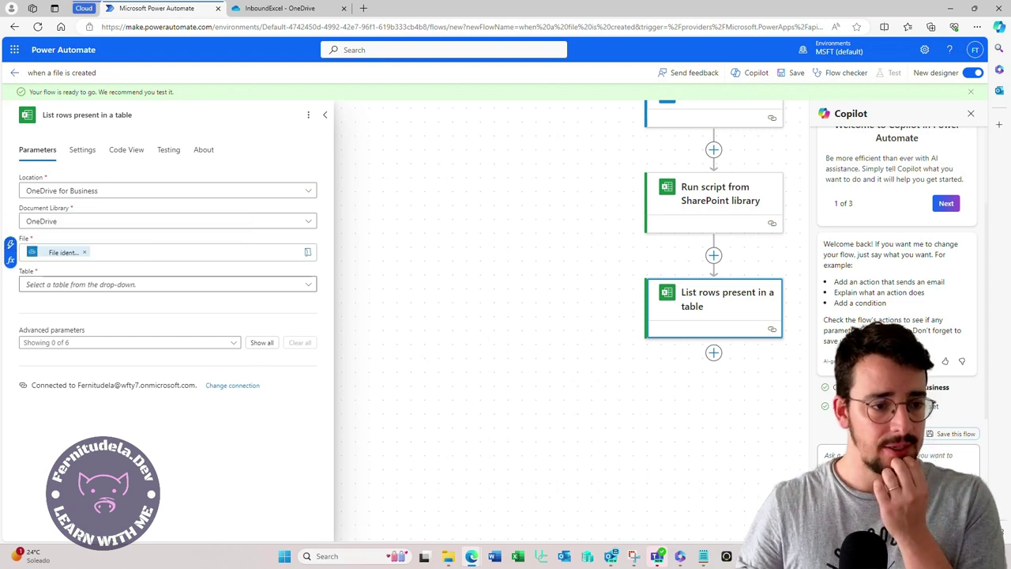
Enter Table1 as a custom value for the Table parameter and save the flow.
click(167, 284)
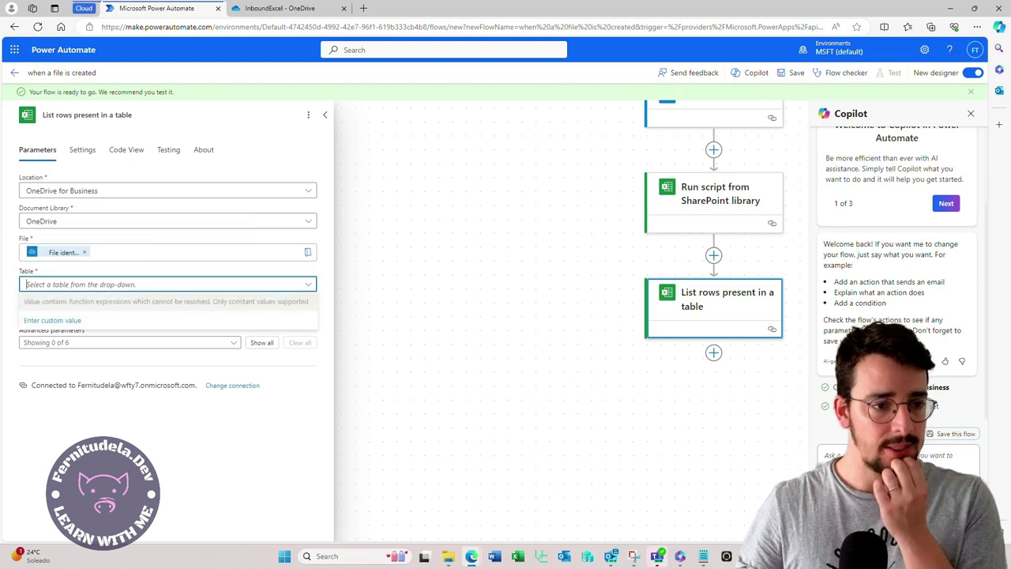
click(168, 284)
click(167, 284)
click(52, 321)
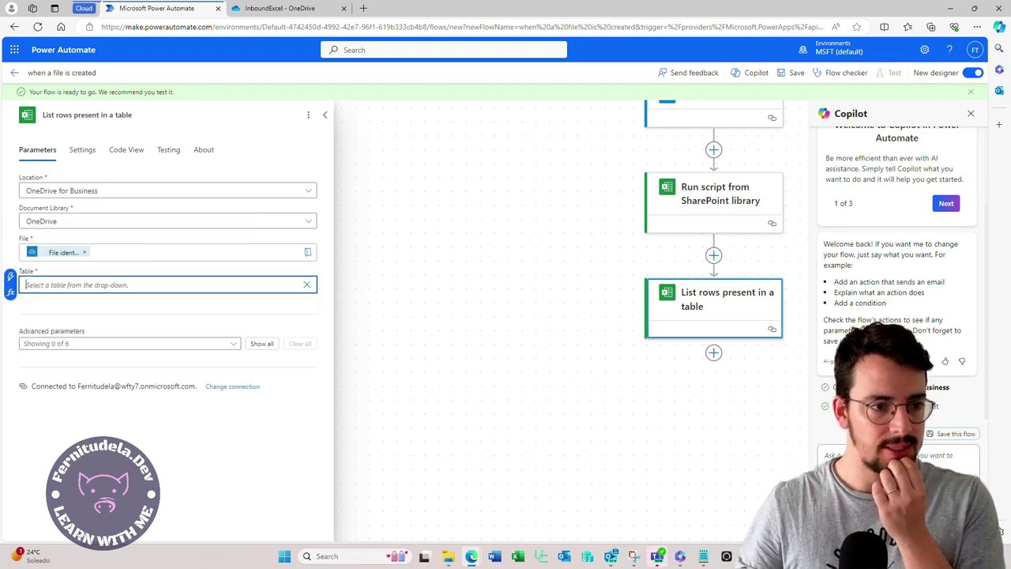
text(Tab)
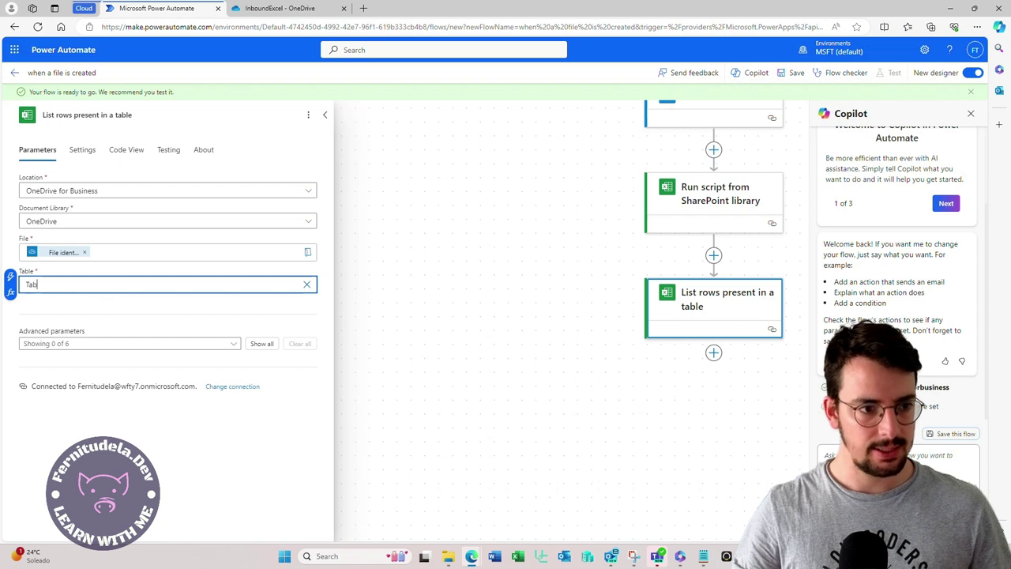
text(le1)
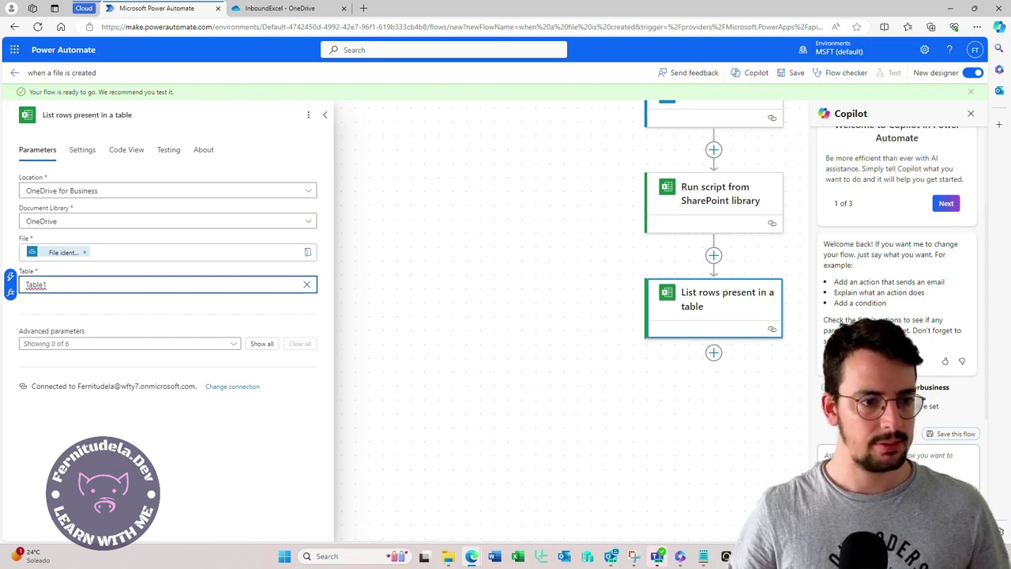
key(Tab)
click(49, 285)
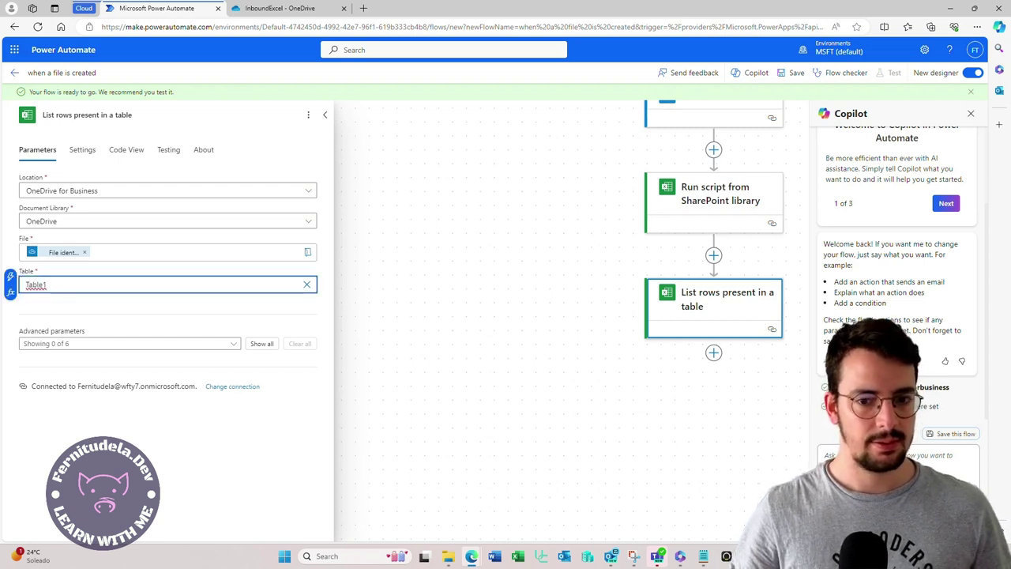
click(182, 435)
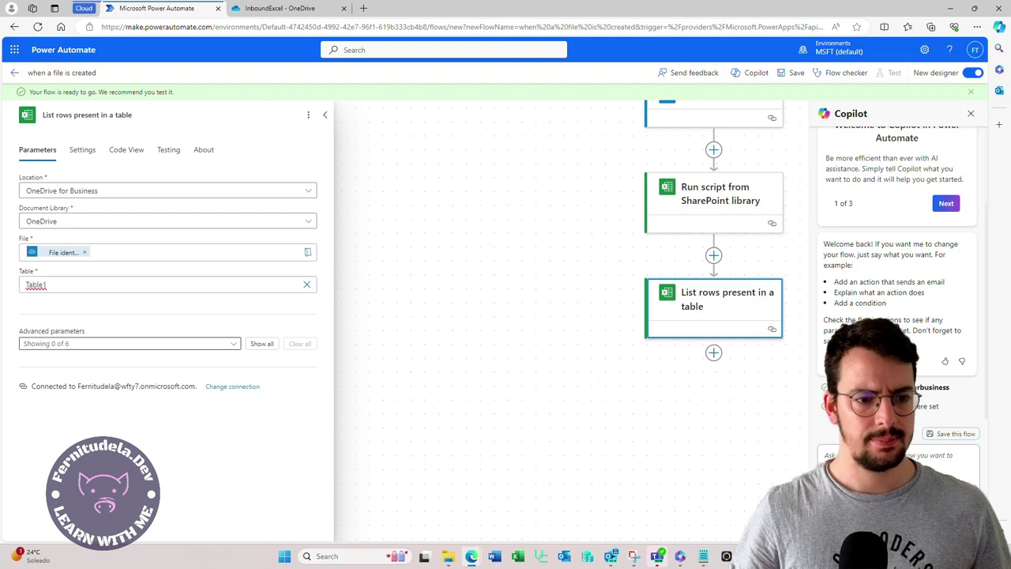
key(ctrl+s)
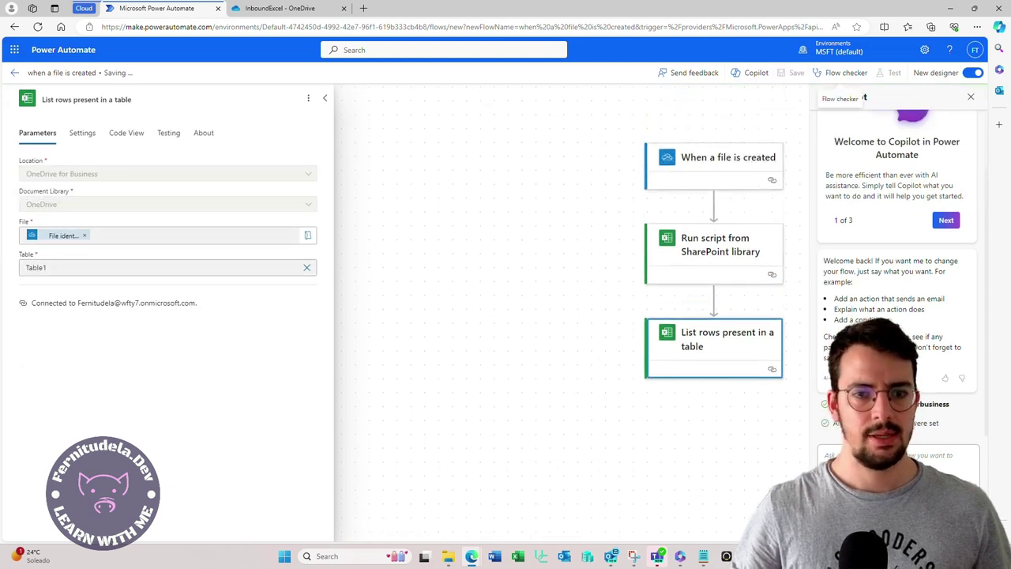
Set the "When a file is created" trigger to check for items every 15 seconds and save the flow.
click(714, 164)
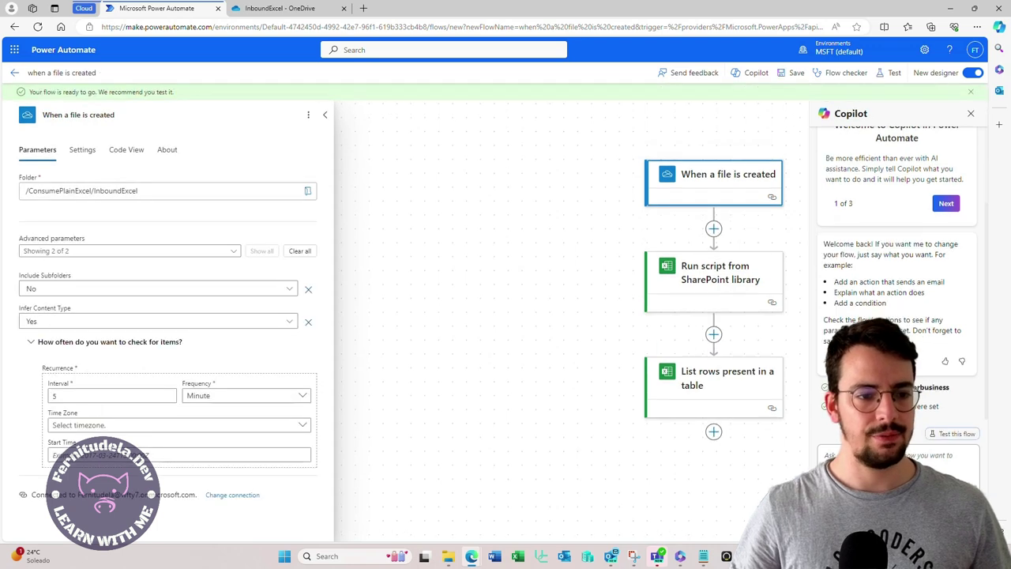
double_click(54, 396)
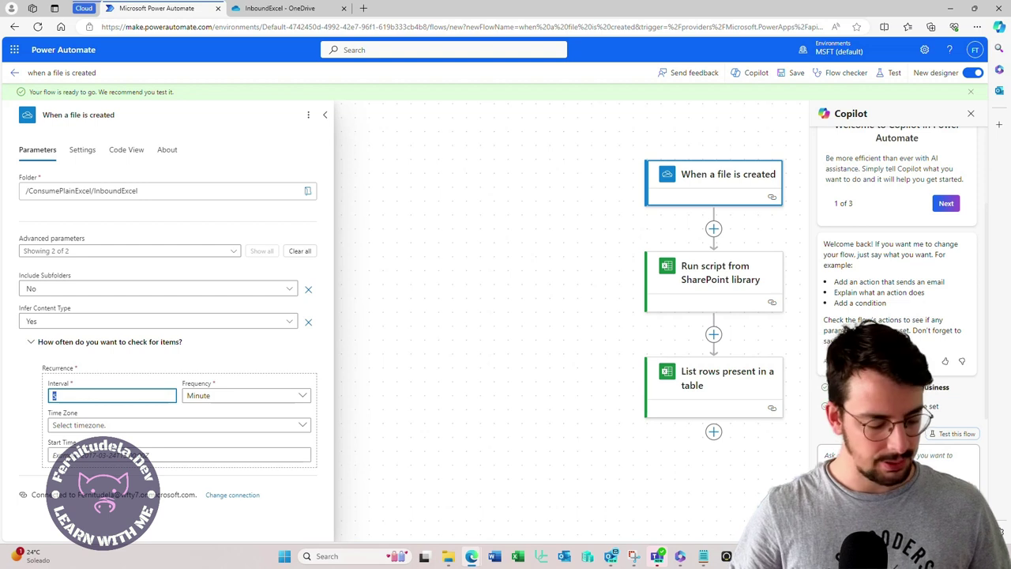
text(15)
click(247, 396)
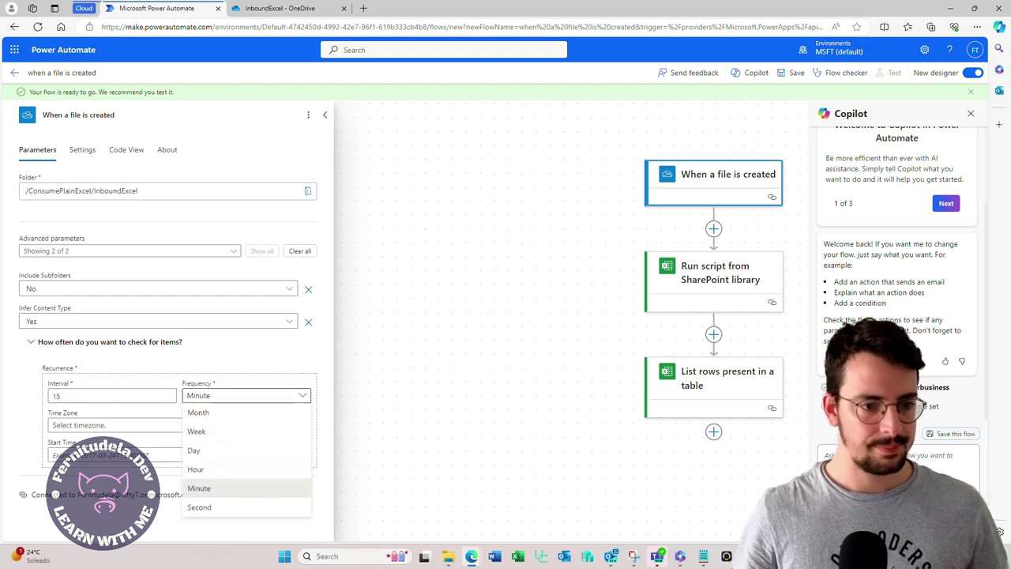
click(200, 507)
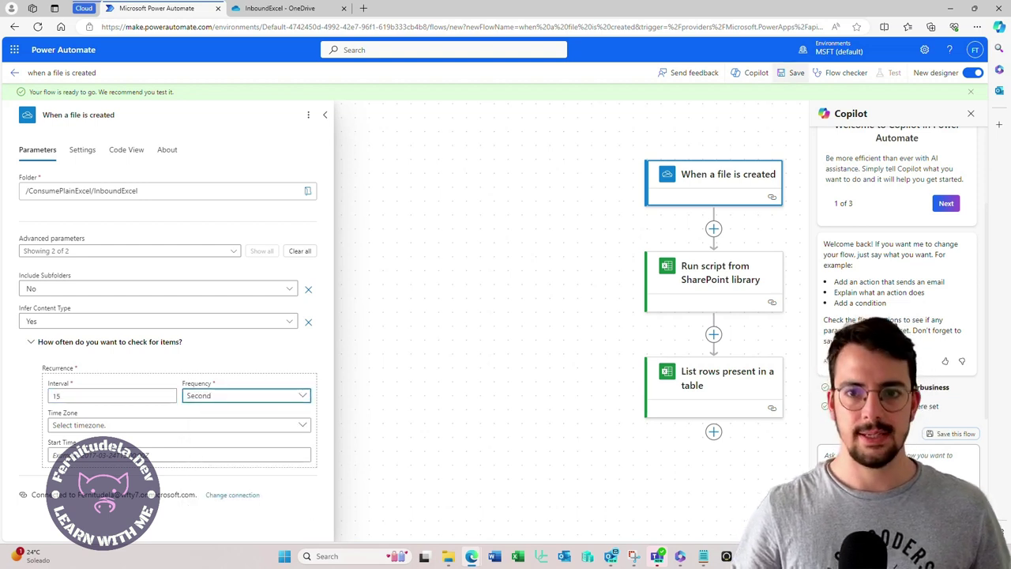
click(790, 72)
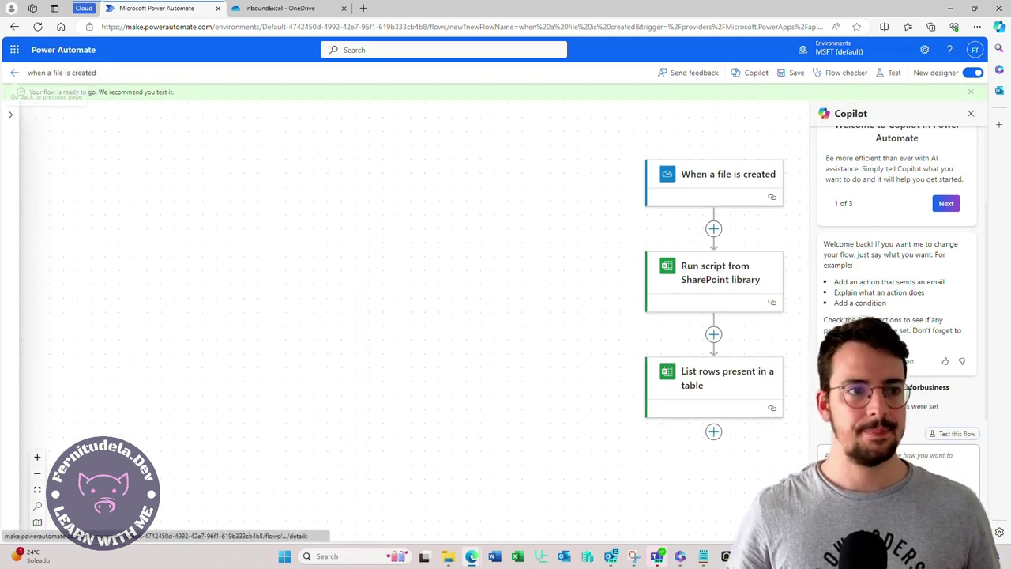
Leave the flow editor for the flow's details page and switch to the ConsumePlainExcel/InboundExcel folder in OneDrive.
click(54, 93)
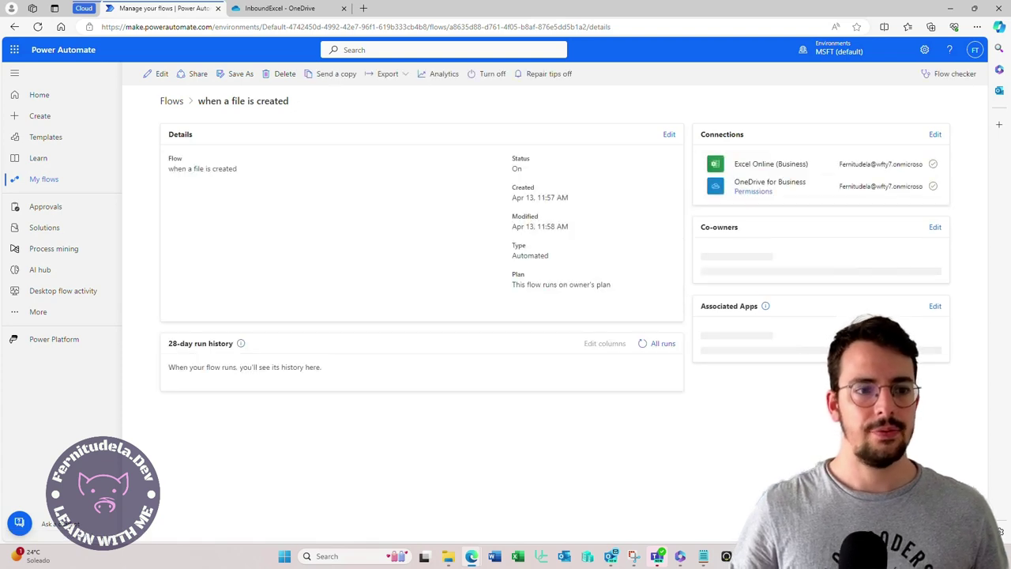
key(ctrl+Tab)
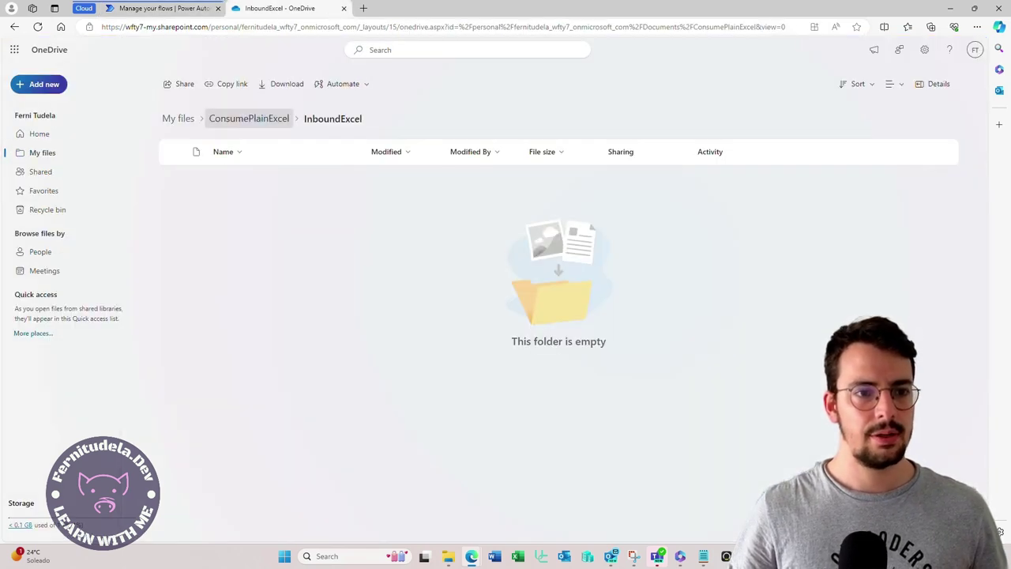
click(249, 118)
click(235, 176)
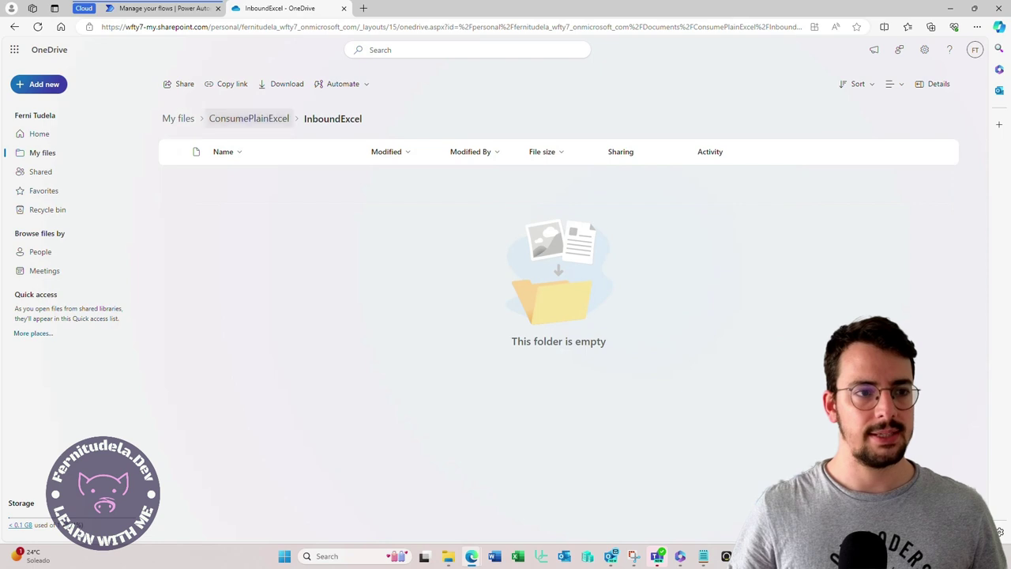
Upload the local file PlainExcel.xlsx to the InboundExcel folder.
click(38, 84)
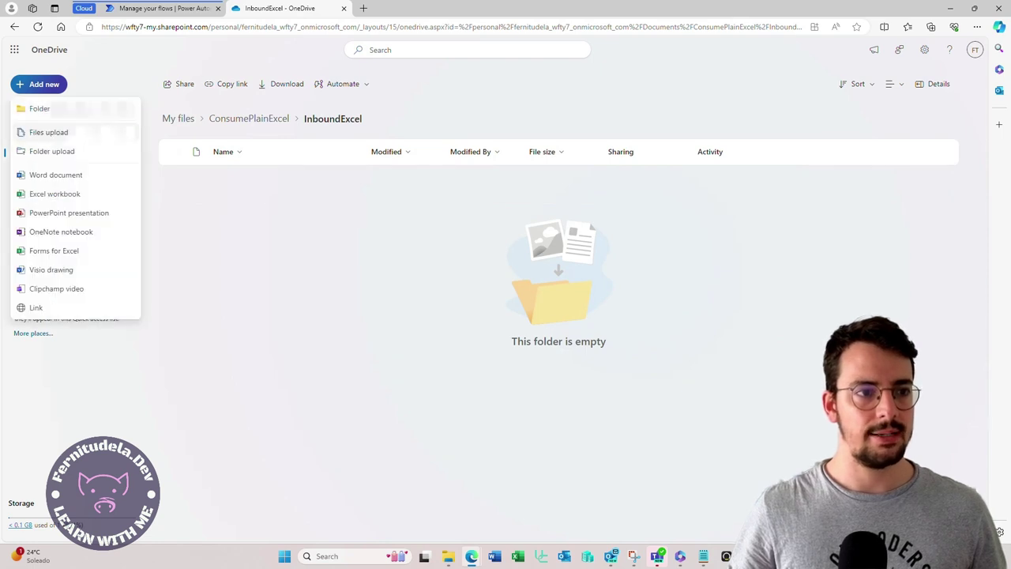
click(48, 132)
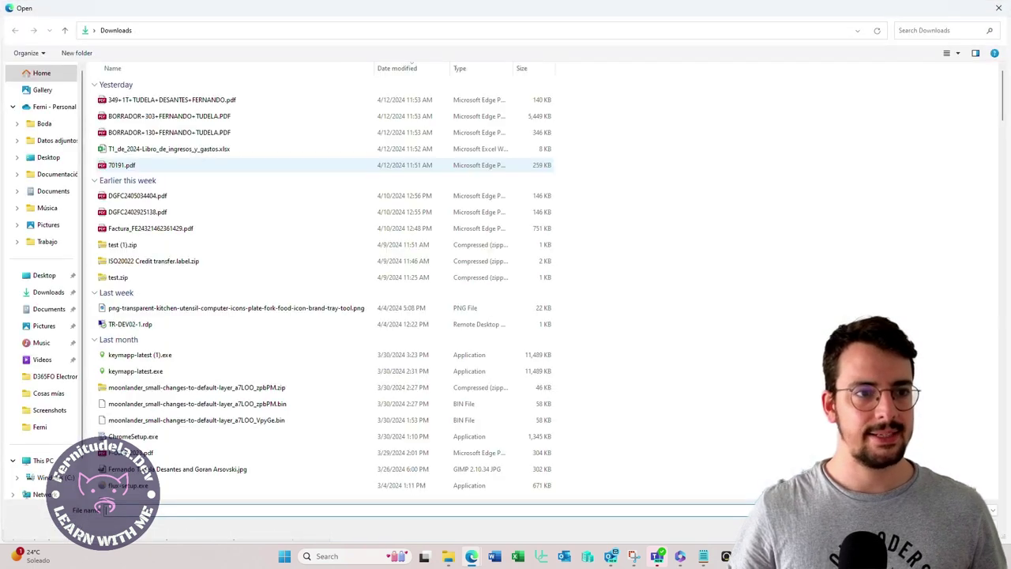
scroll(44, 237, down, 1)
click(40, 390)
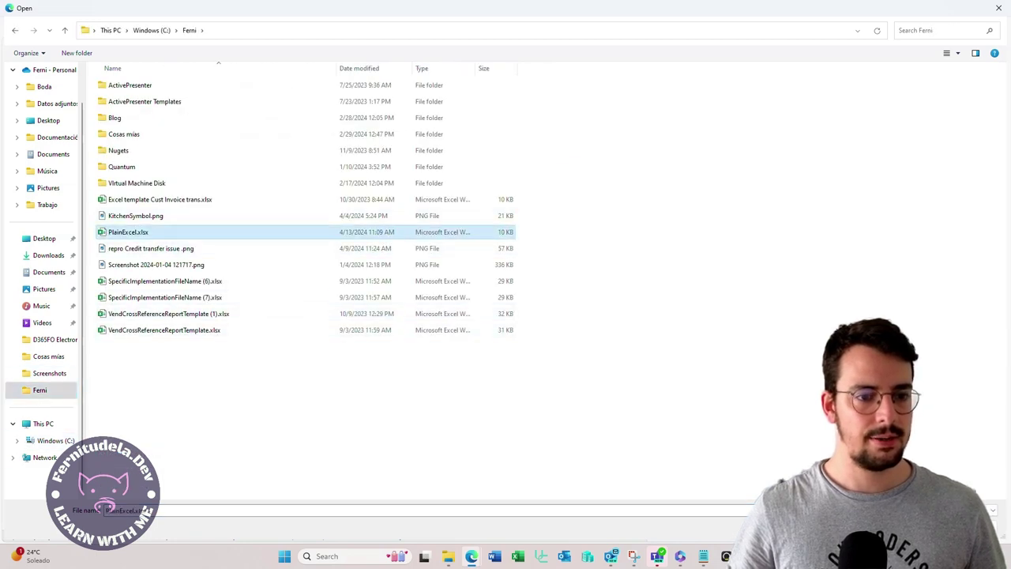
double_click(128, 231)
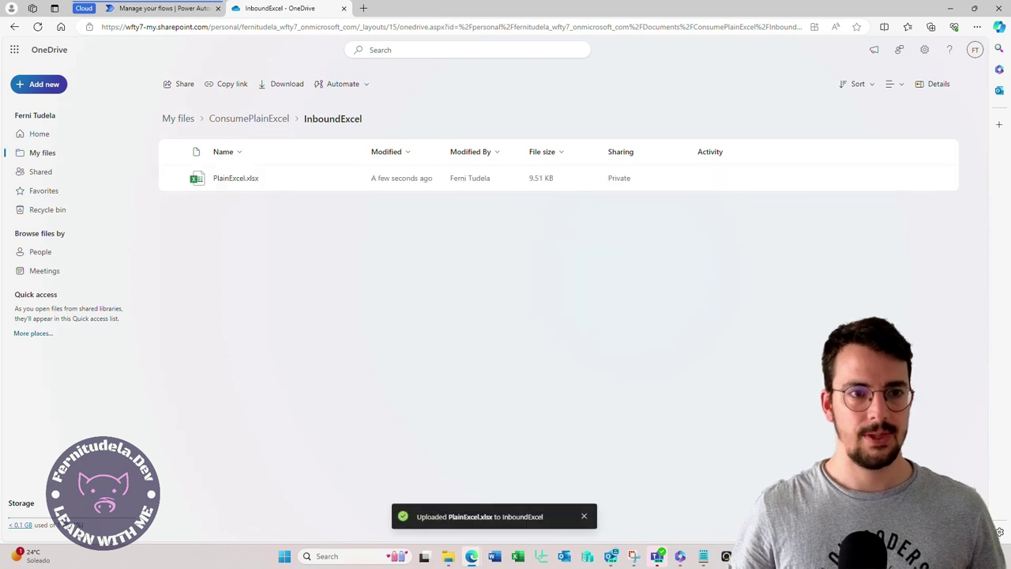
Open the flow's newest run in Power Automate and examine the row values output by the "List rows present in a table" action.
click(165, 9)
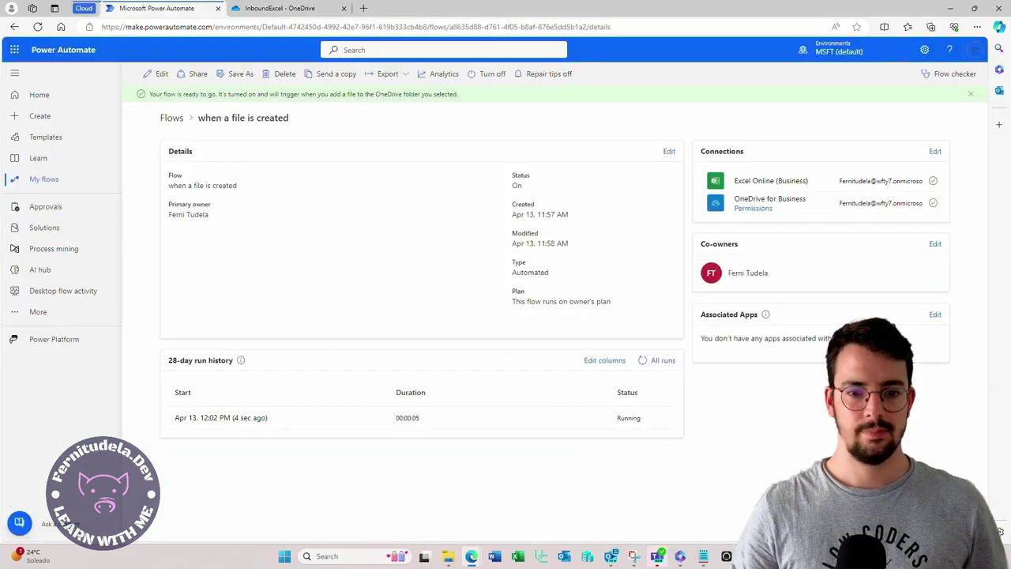
click(227, 419)
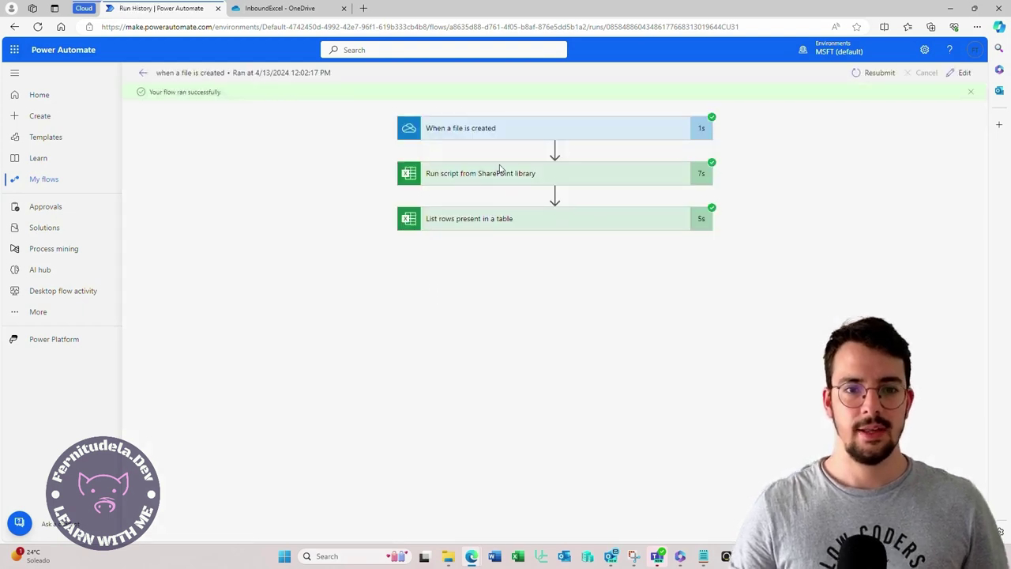
click(498, 219)
scroll(590, 440, down, 3)
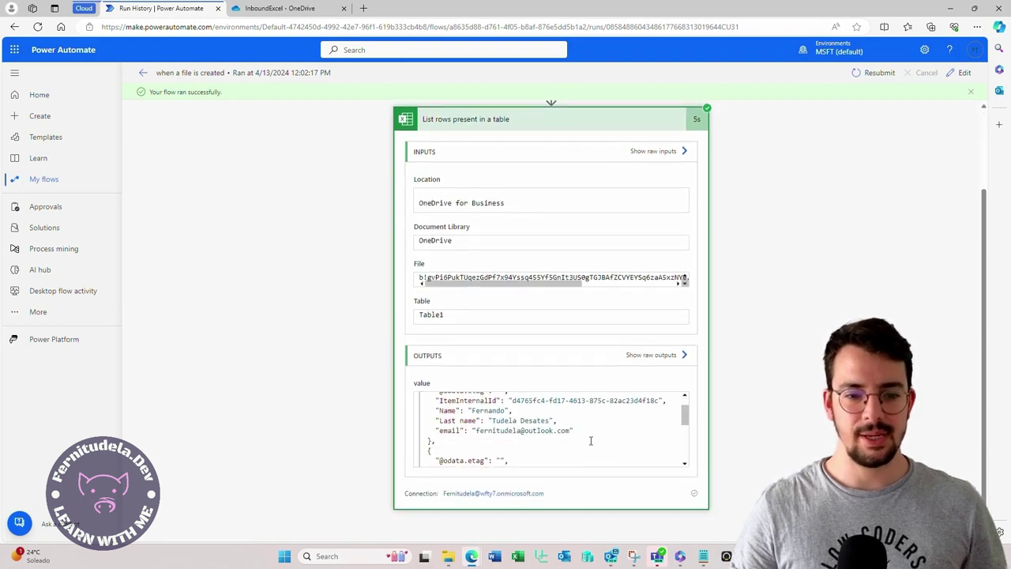
scroll(491, 413, up, 1)
scroll(491, 412, down, 1)
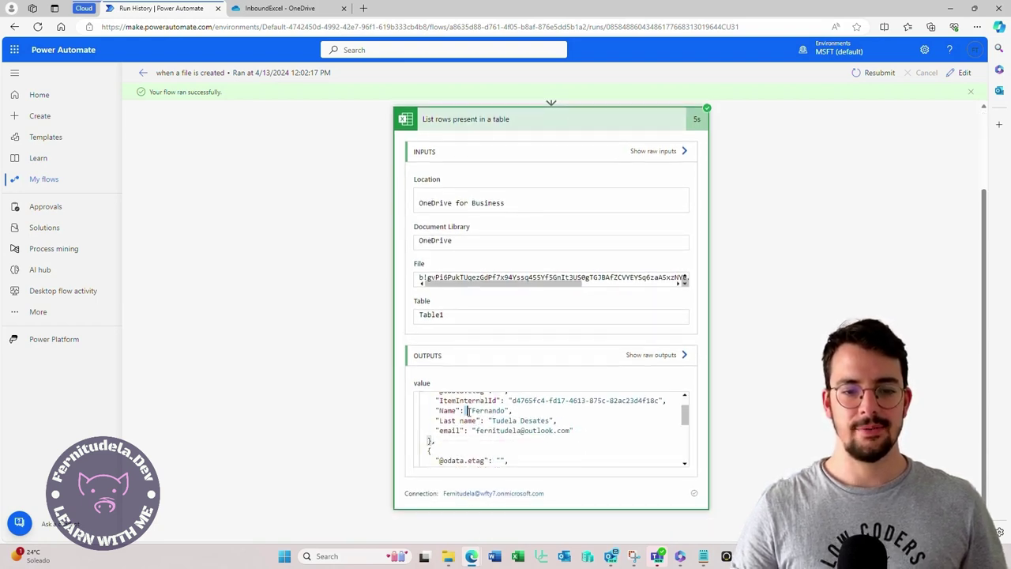
drag(468, 410, 578, 431)
scroll(490, 420, down, 2)
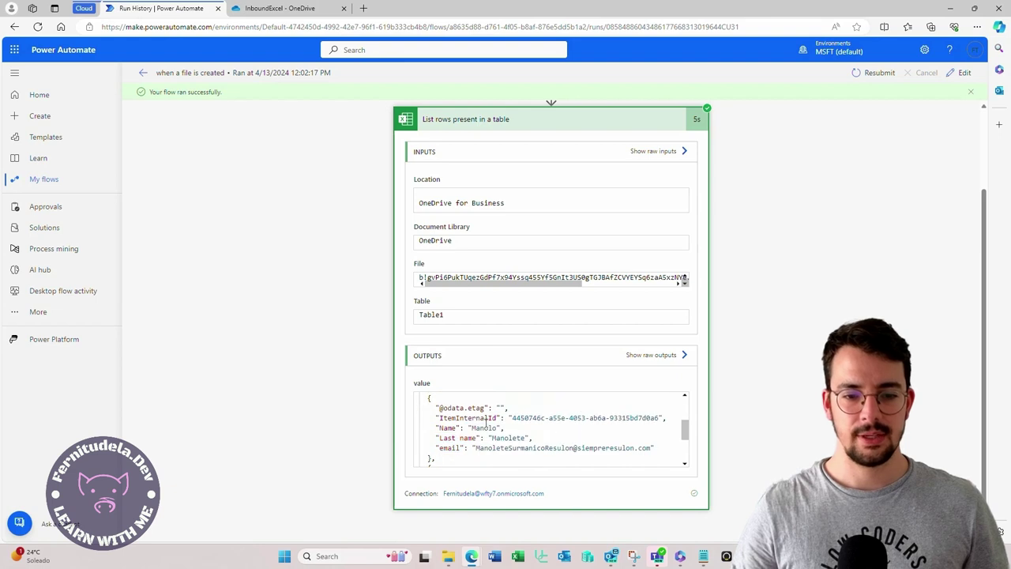
drag(465, 425, 616, 460)
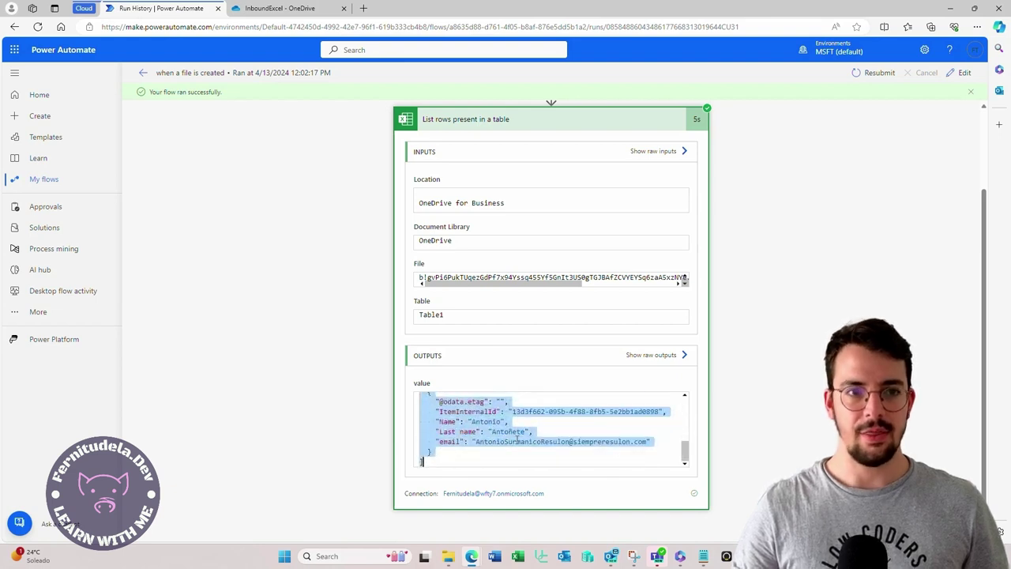
Open PlainExcel.xlsx from the OneDrive InboundExcel folder and inspect the table range around its data.
click(258, 8)
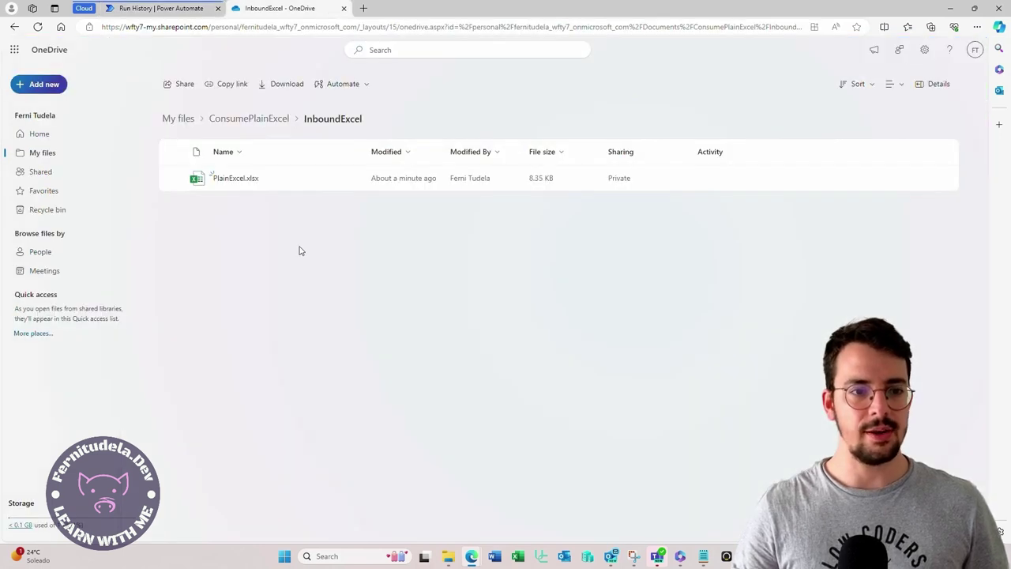
click(228, 178)
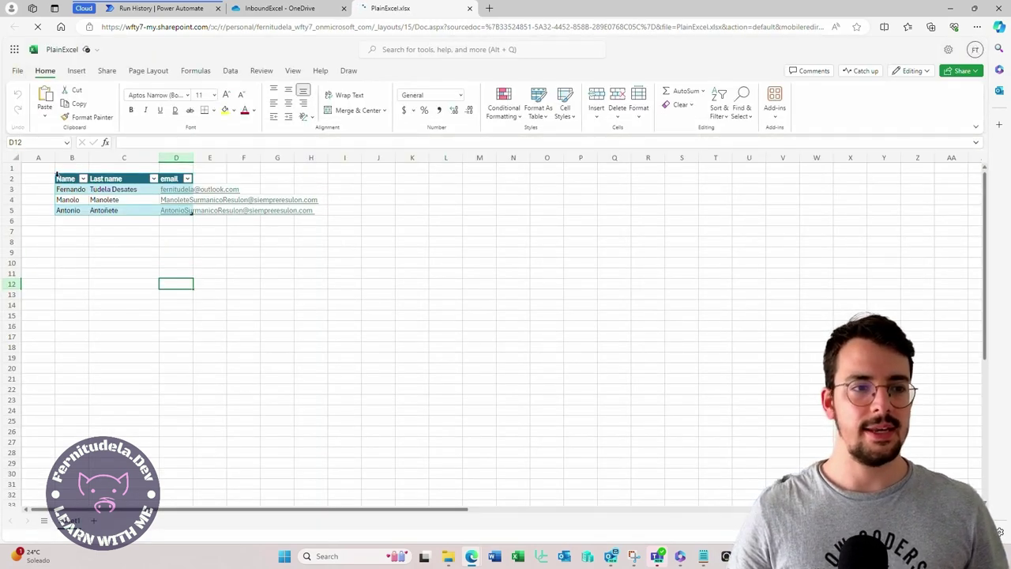
drag(69, 178, 167, 208)
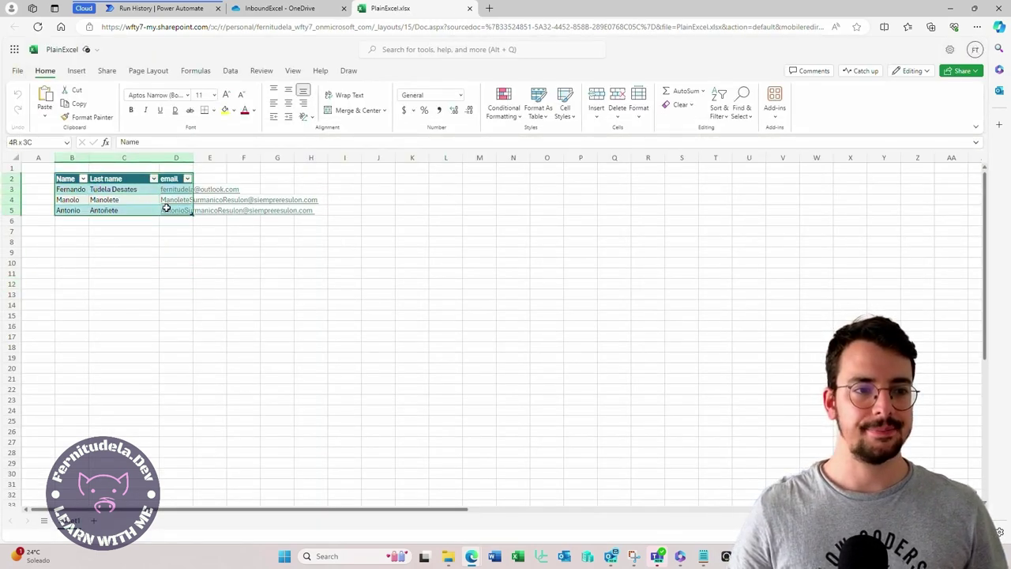
click(157, 294)
drag(63, 180, 187, 214)
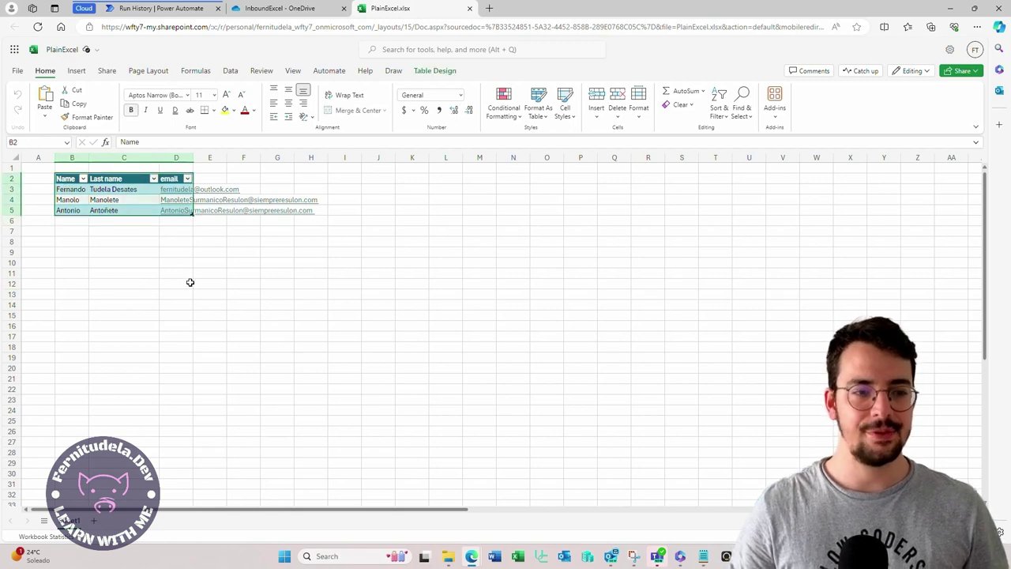
click(250, 305)
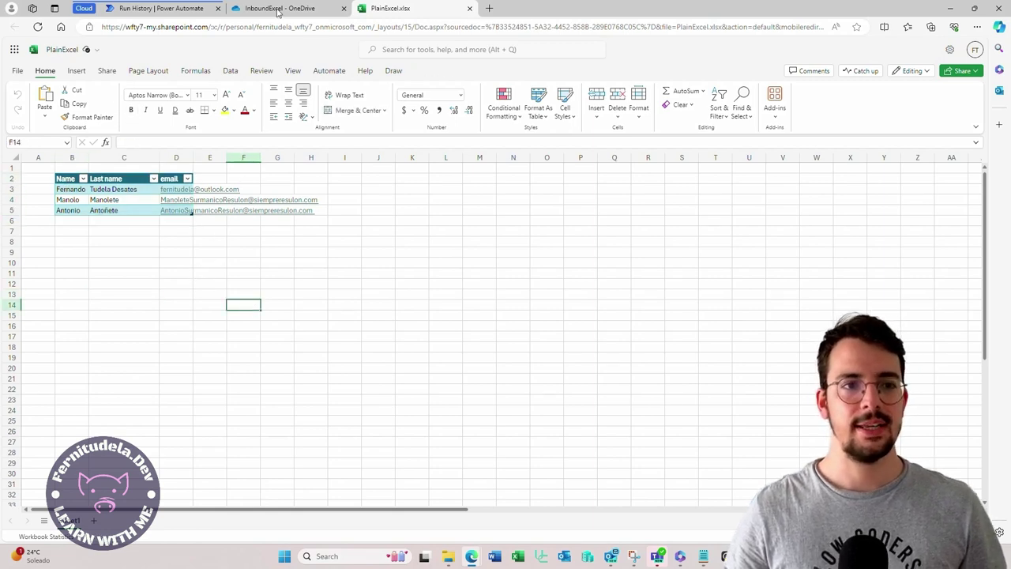
Switch back to the flow run in Power Automate and resubmit it.
click(281, 8)
click(138, 10)
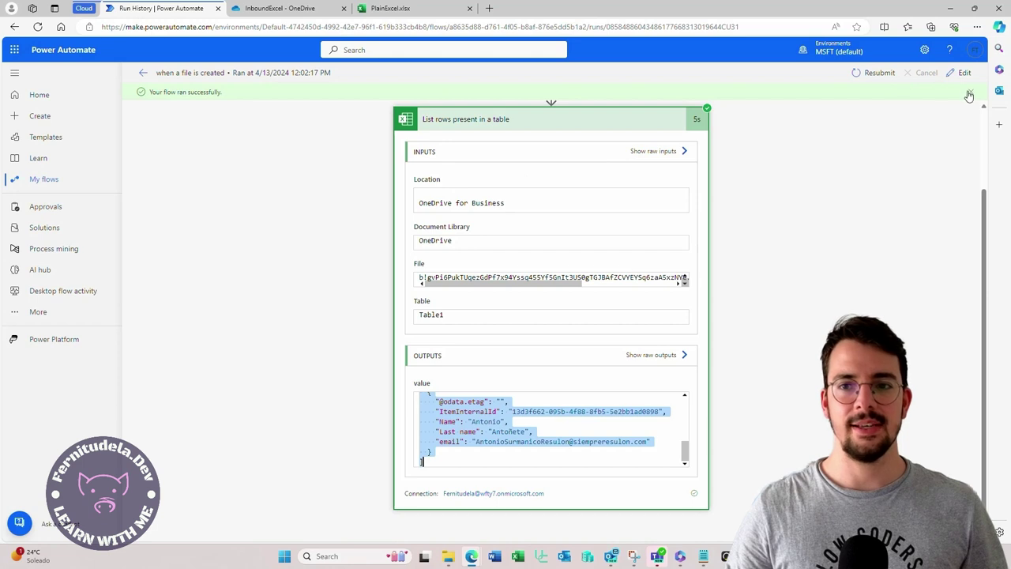
scroll(655, 297, up, 1)
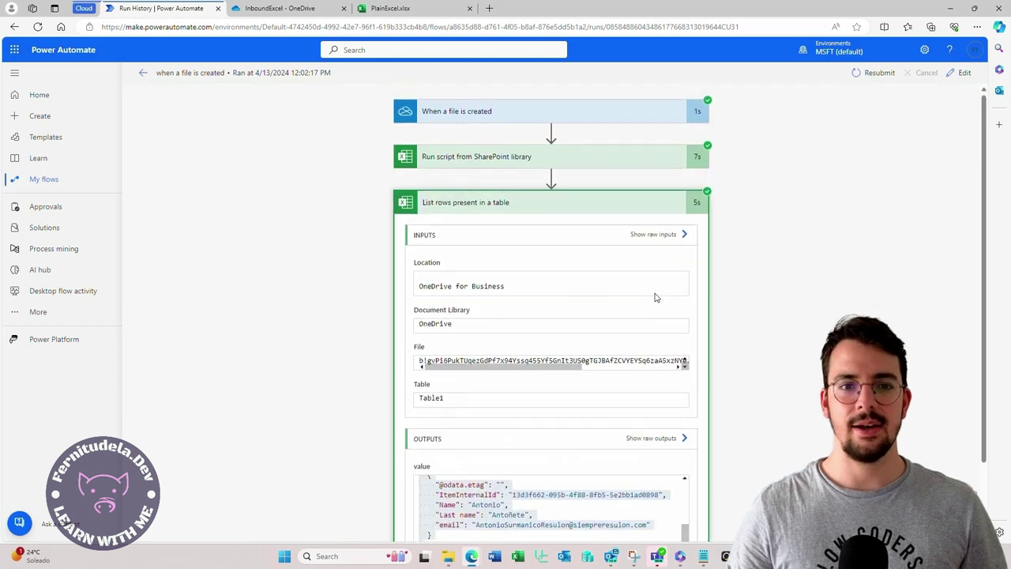
click(875, 74)
click(543, 84)
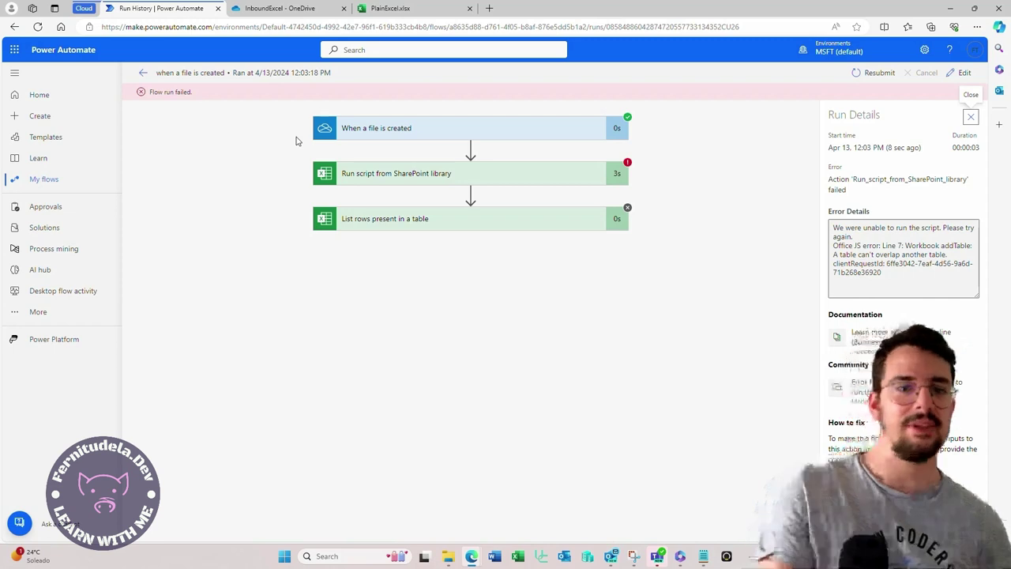
Edit the flow and insert an Excel Online "Get tables" action between the file-created trigger and "Run script from SharePoint library".
click(961, 73)
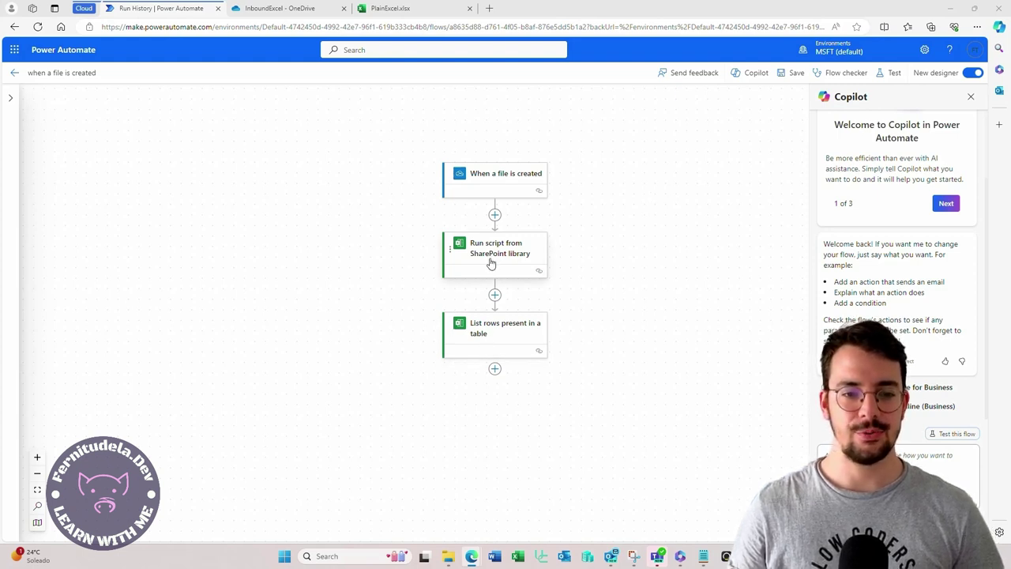
click(495, 214)
click(548, 206)
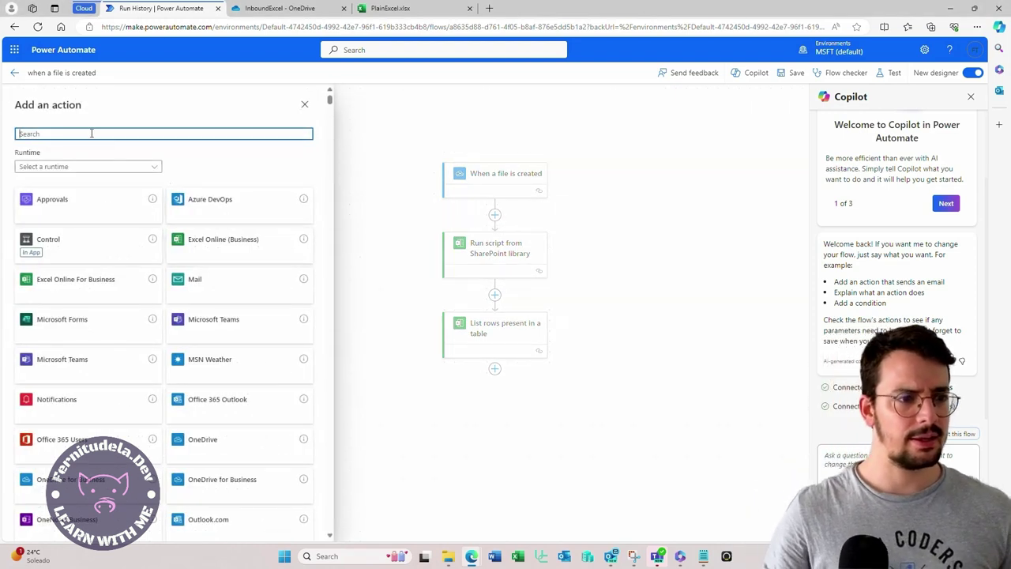
click(103, 283)
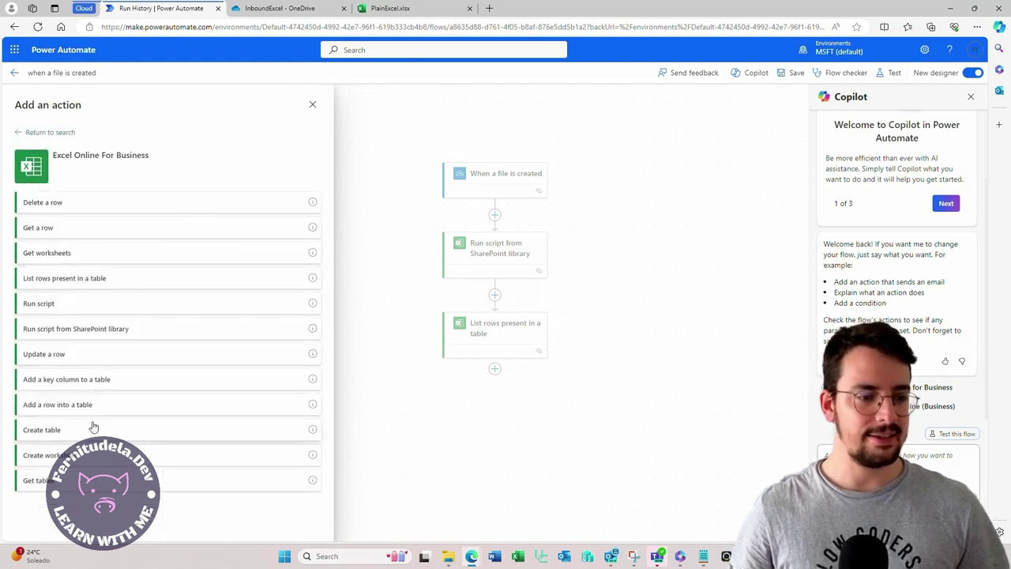
click(90, 481)
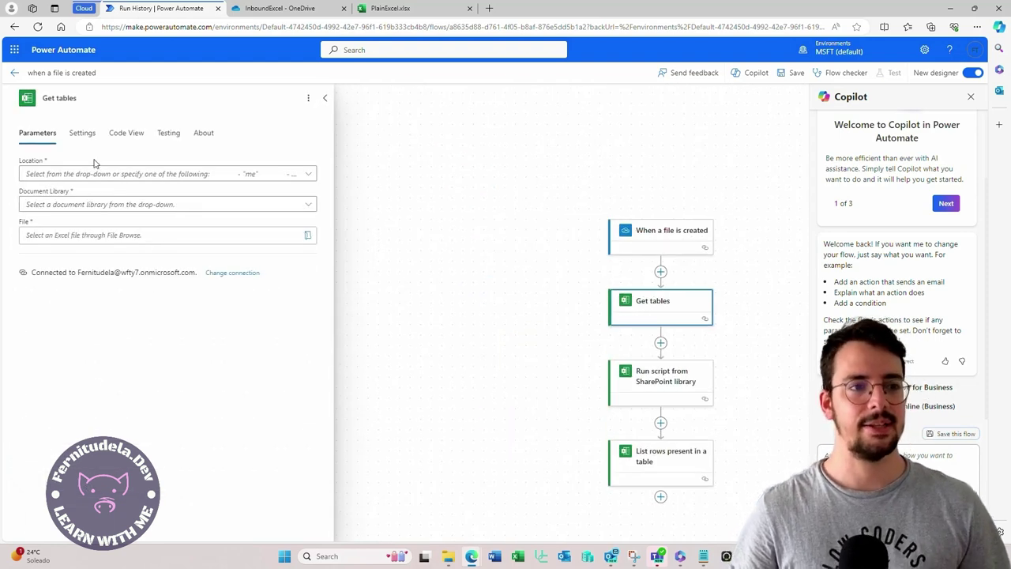
Set Get tables to location OneDrive for Business, document library OneDrive, and the trigger's File identifier as the file.
click(95, 172)
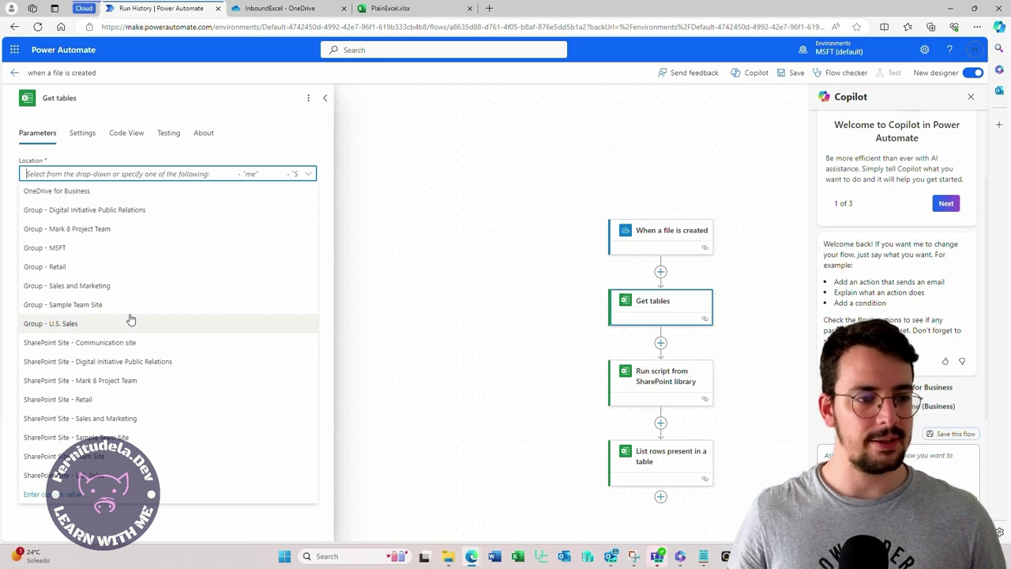
click(75, 191)
click(119, 207)
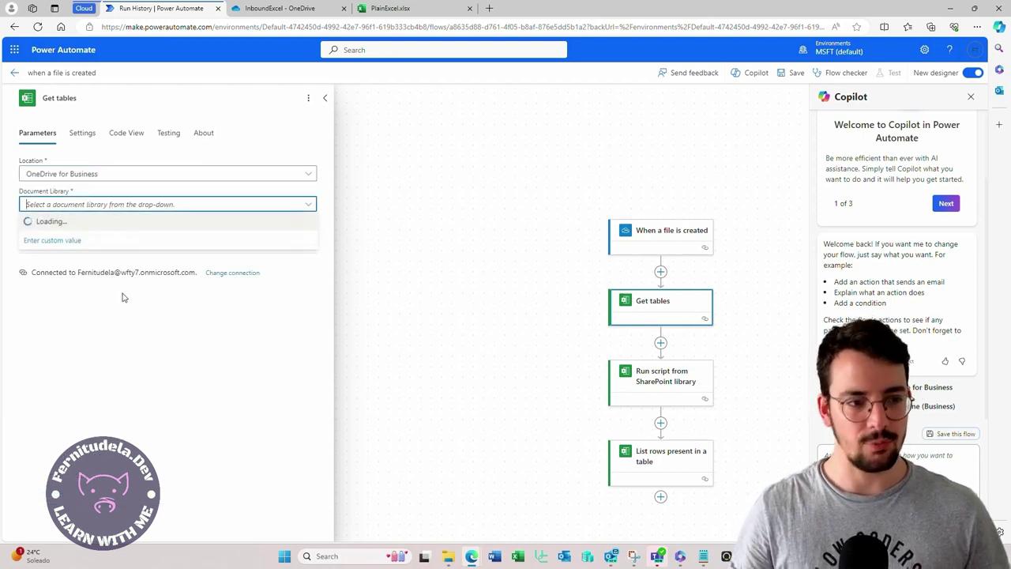
click(39, 223)
click(95, 234)
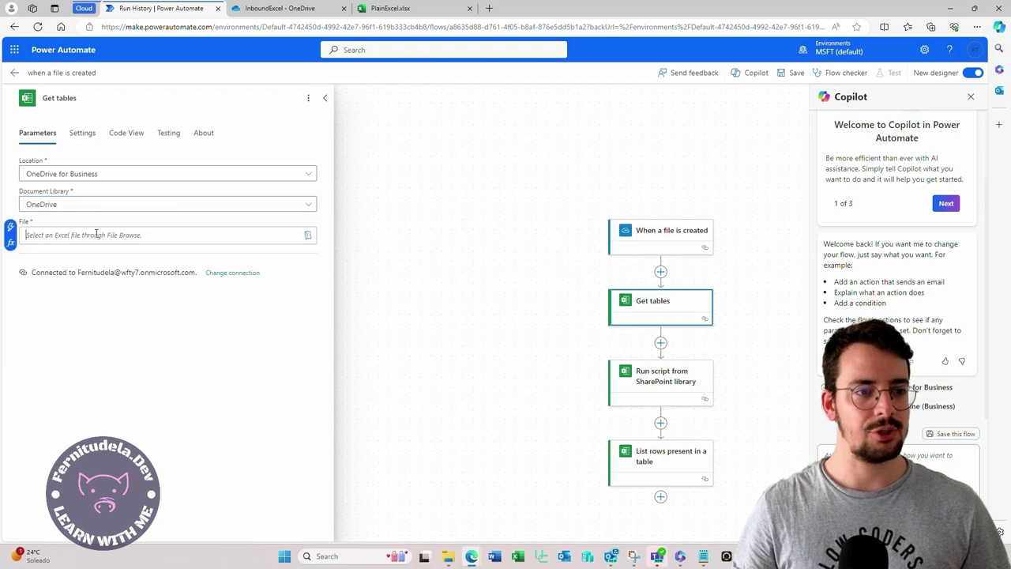
click(10, 228)
click(373, 309)
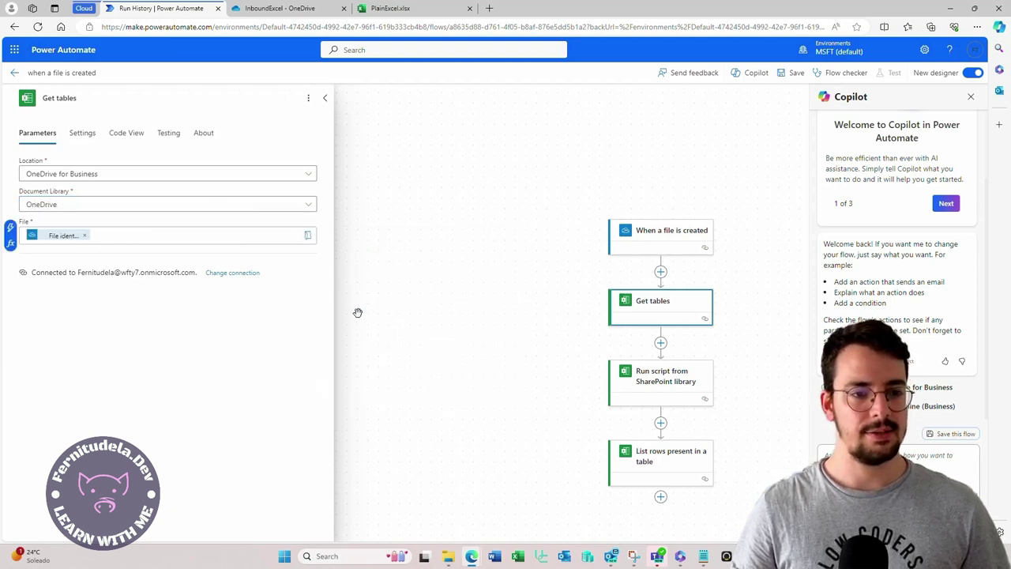
click(418, 301)
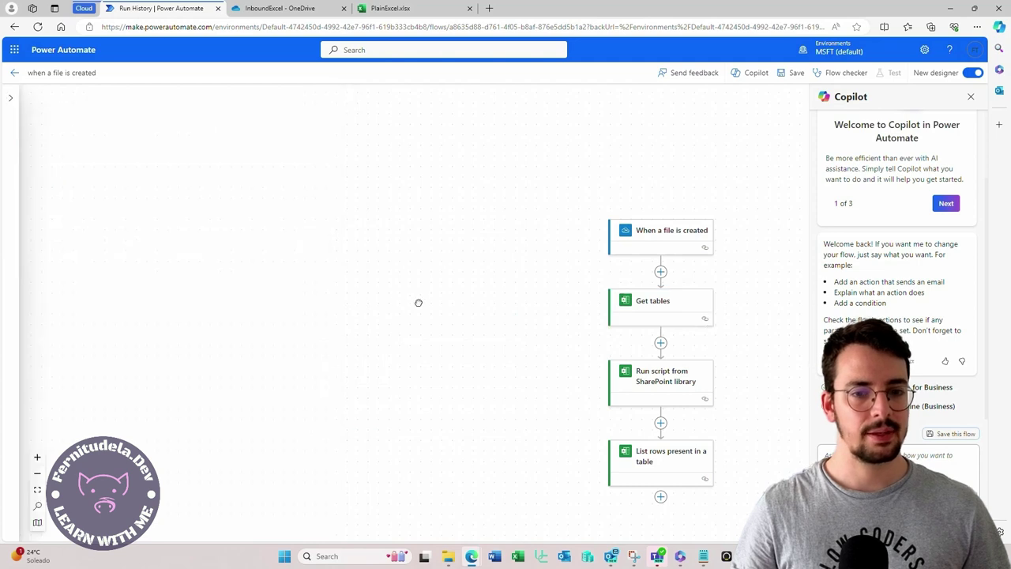
Insert a Condition control between Get tables and the "Run script from SharePoint library" action.
click(677, 316)
click(495, 289)
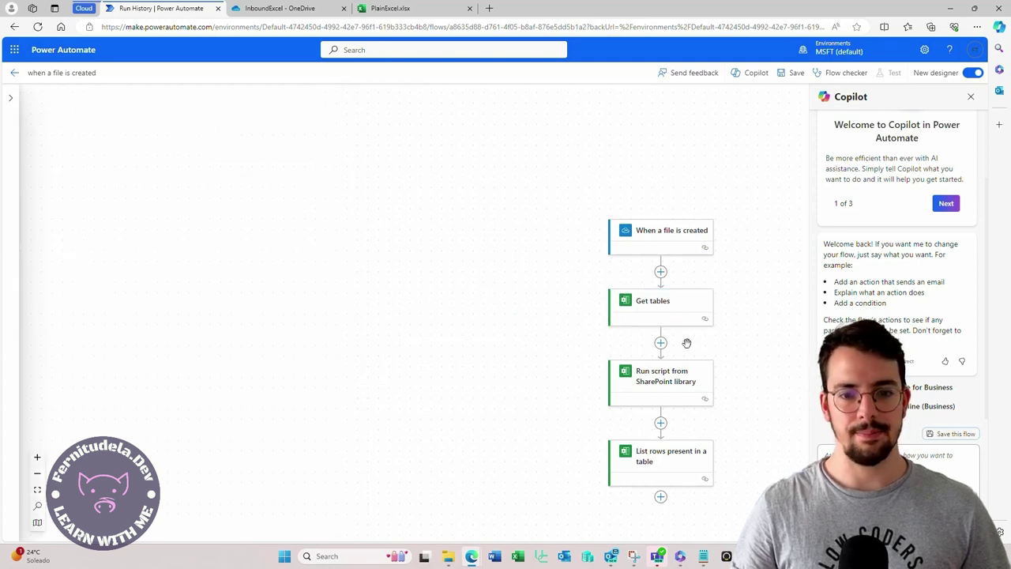
click(661, 343)
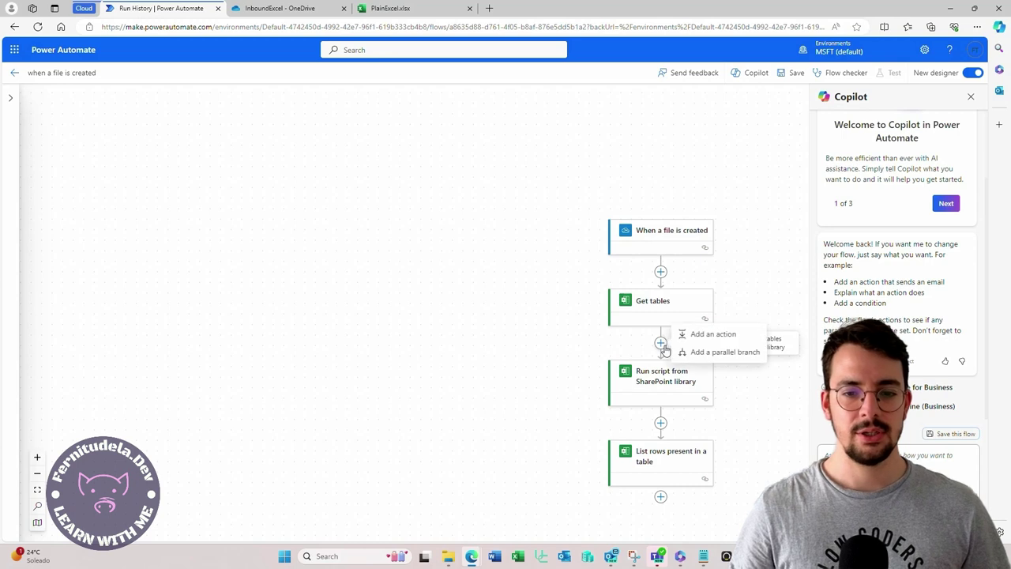
click(699, 335)
text(condition)
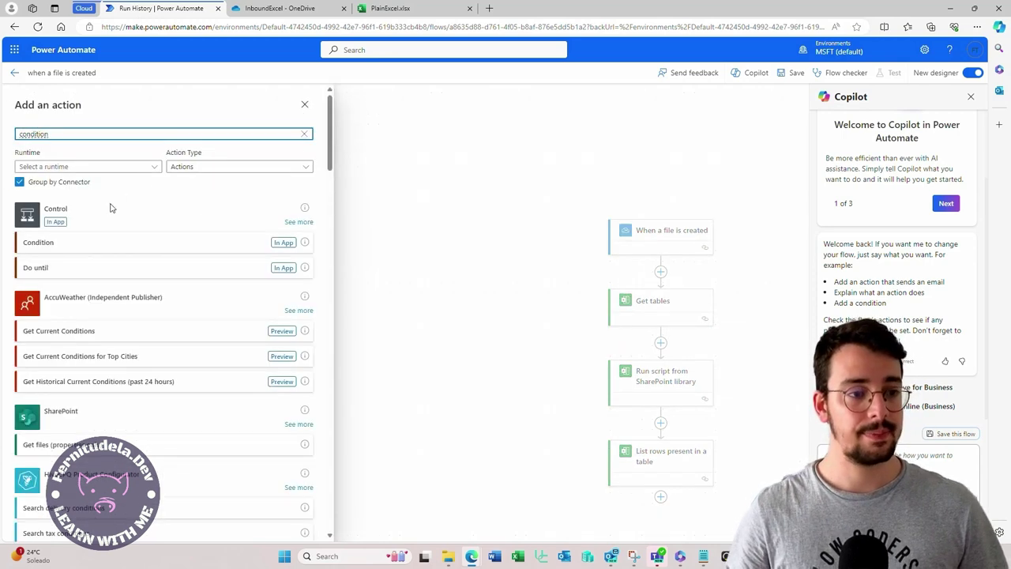
click(65, 245)
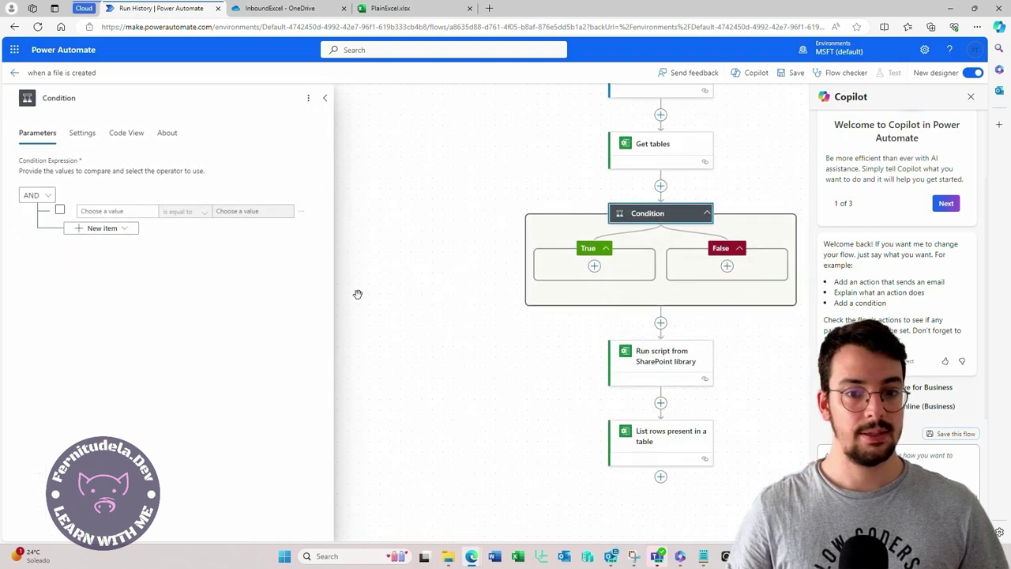
click(102, 212)
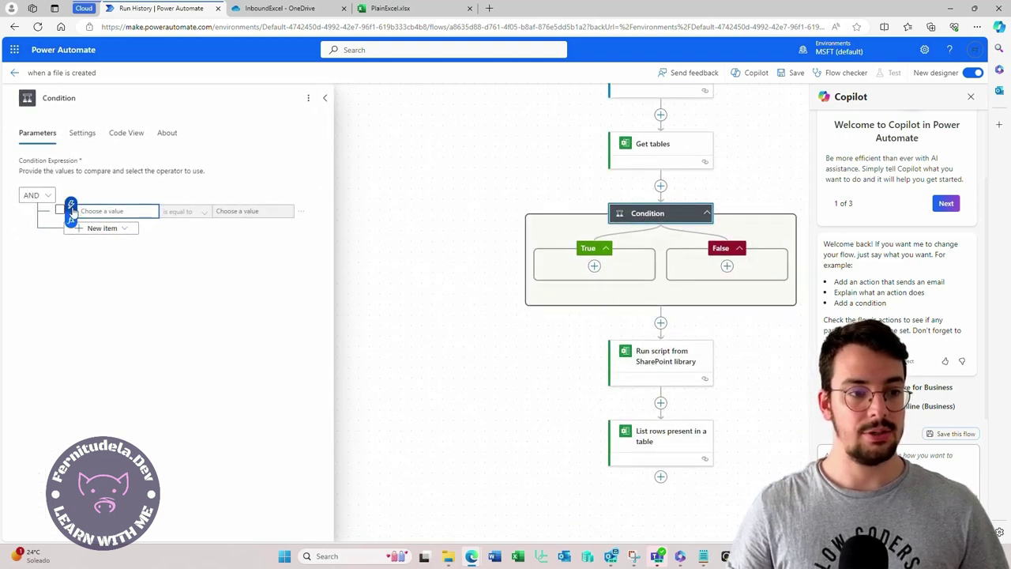
click(70, 204)
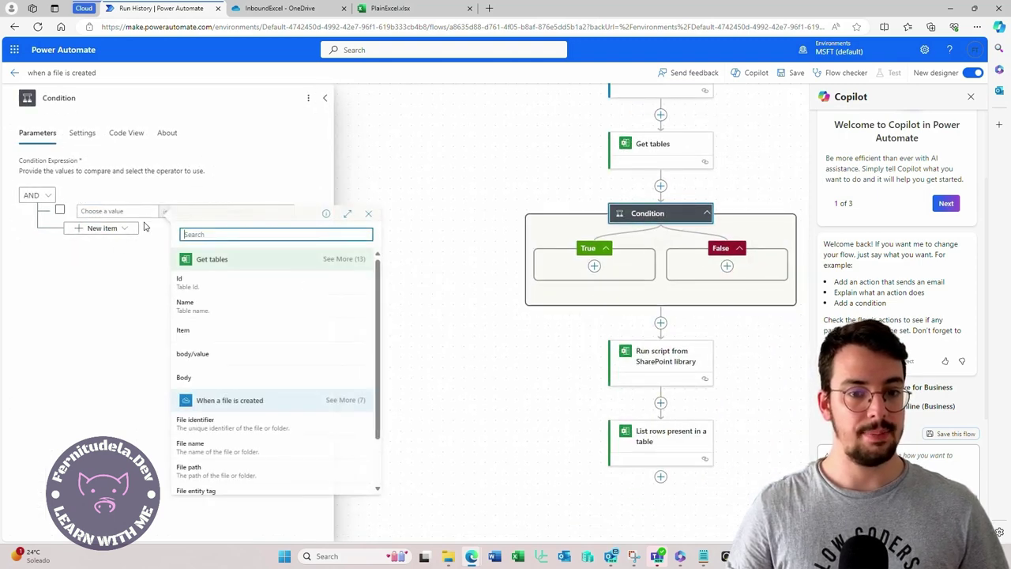
click(204, 353)
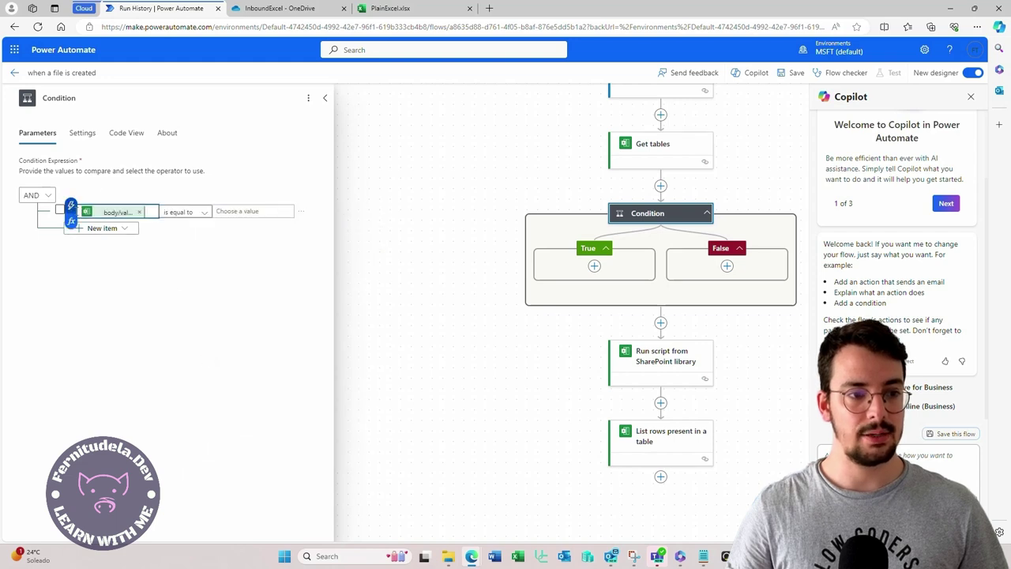
click(70, 207)
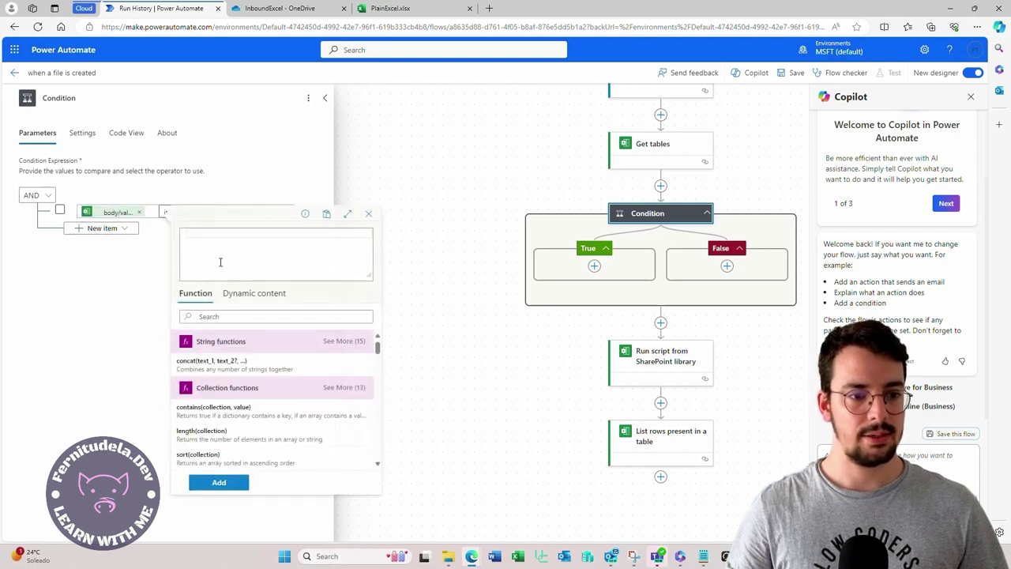
click(139, 212)
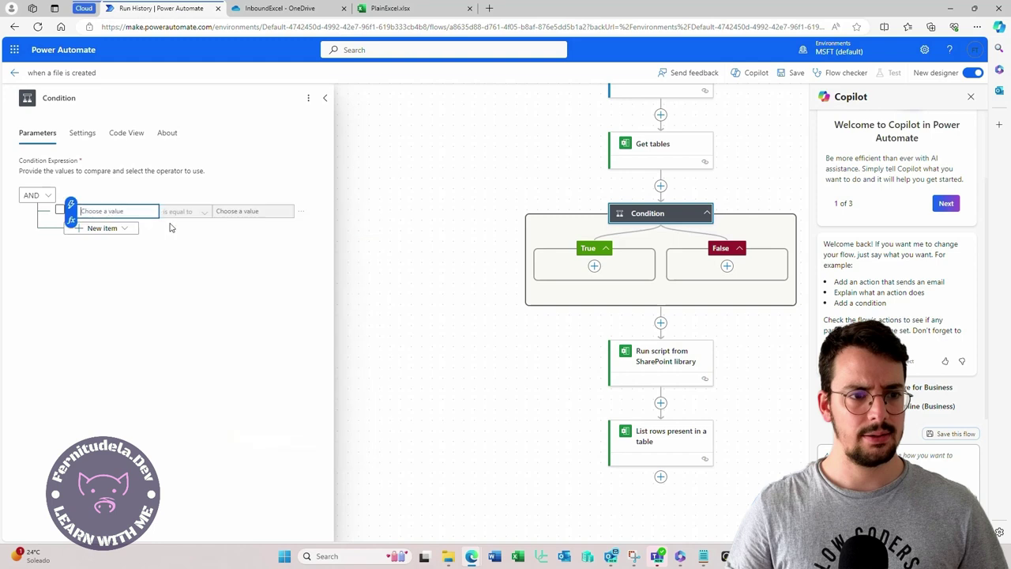
Set the condition to check that length(outputs('Get_tables')?['body/value']) is equal to 0.
click(72, 208)
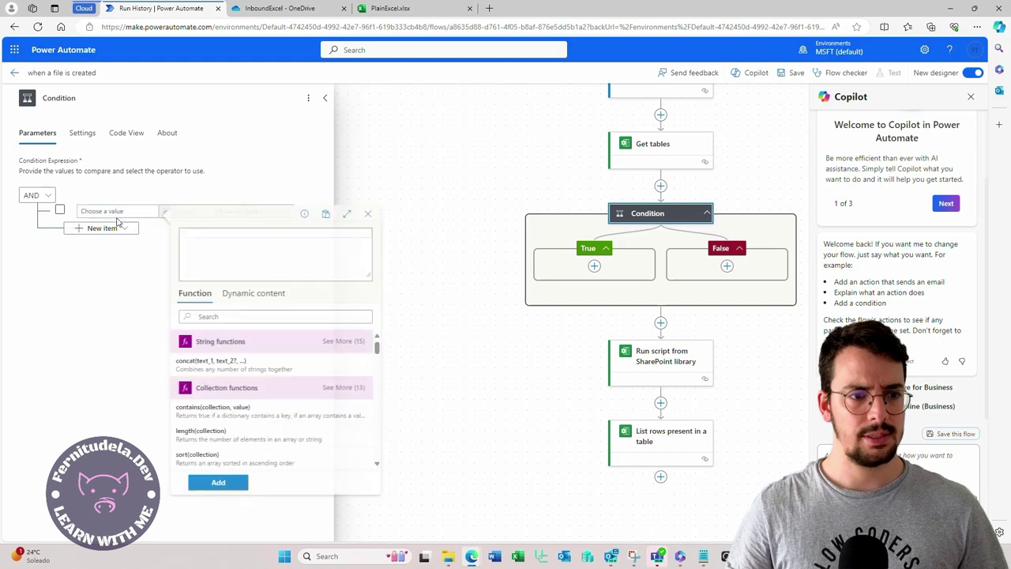
text(len)
click(288, 245)
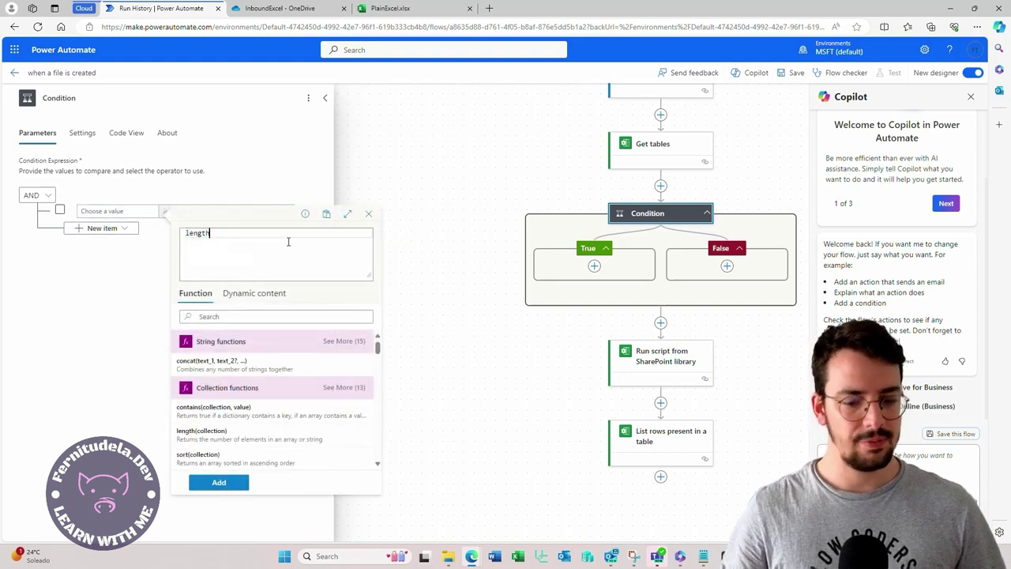
text(())
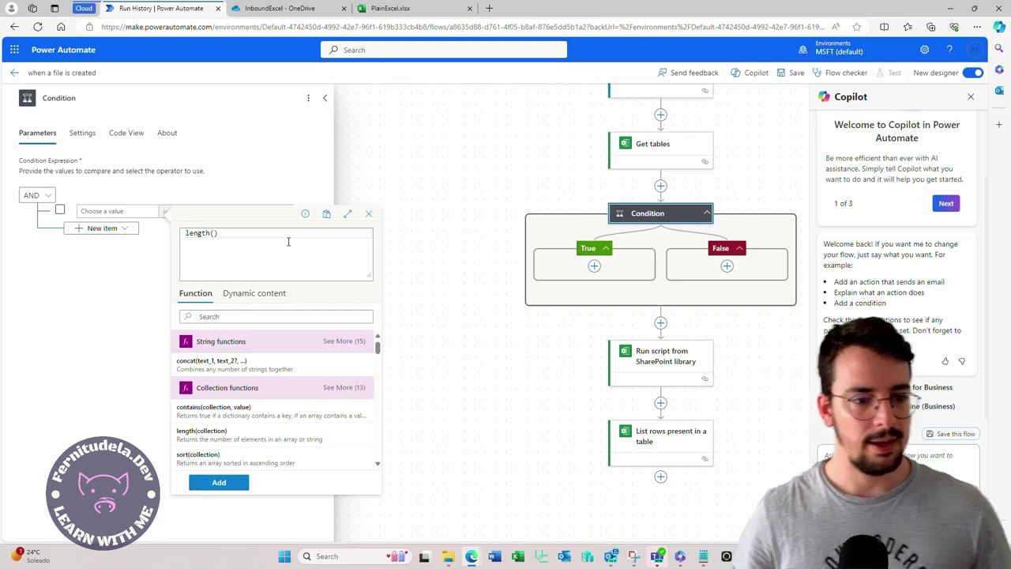
click(249, 294)
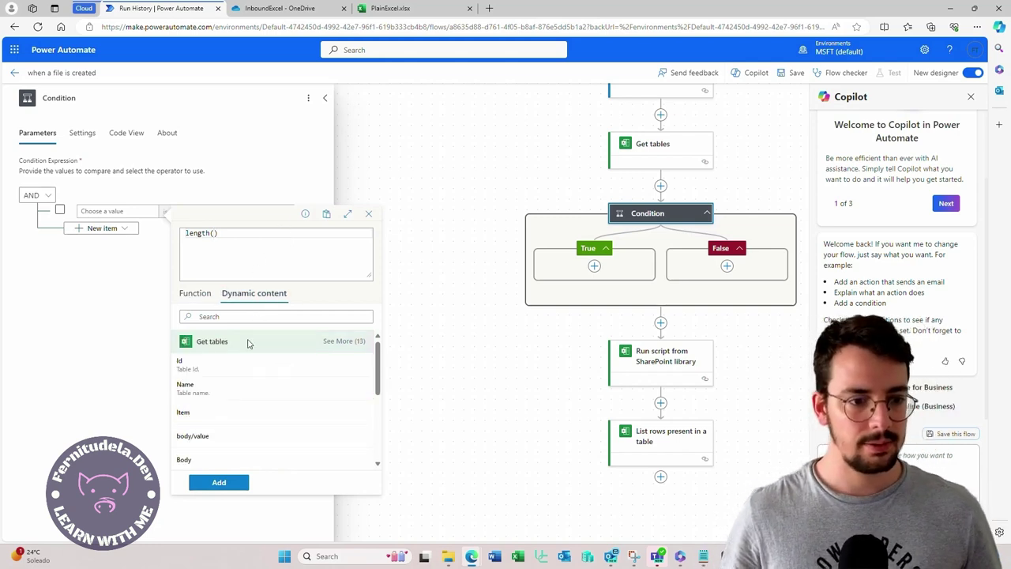
scroll(214, 355, down, 1)
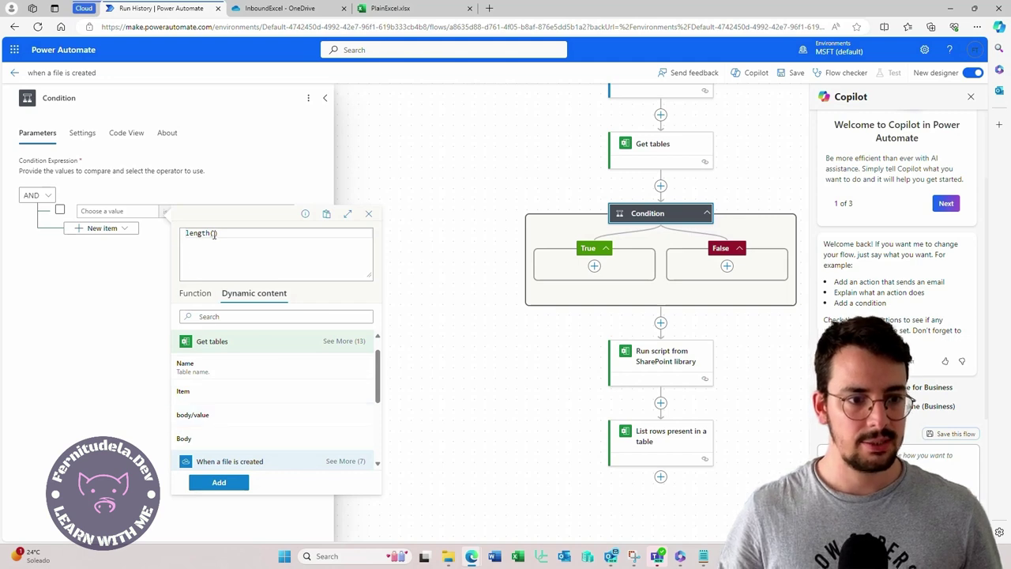
click(201, 418)
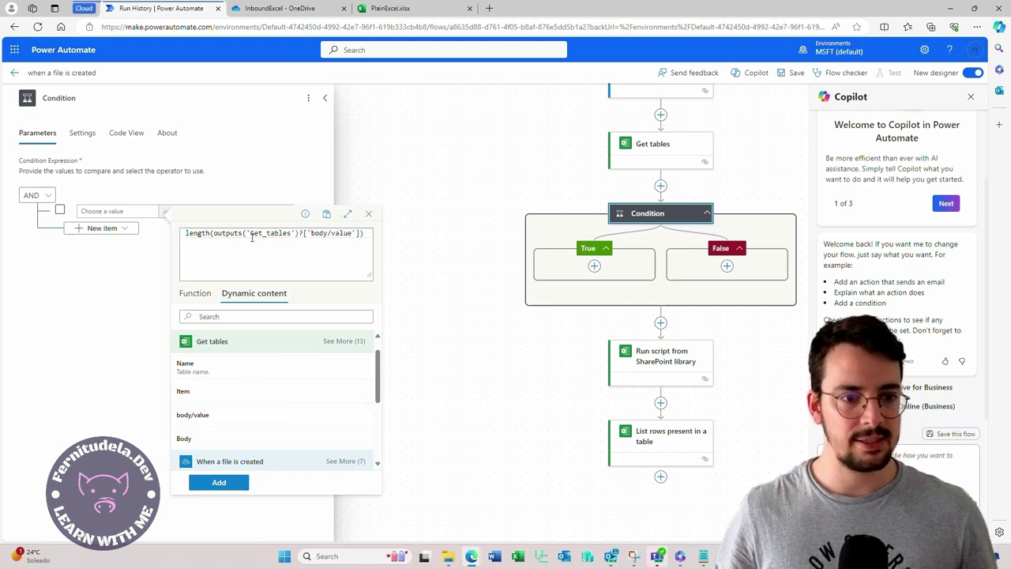
click(220, 483)
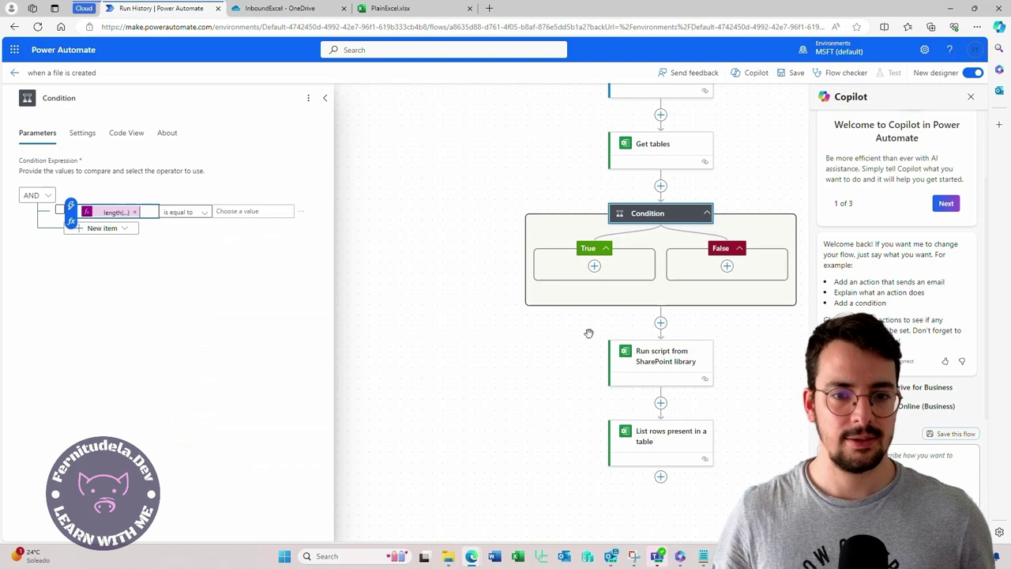
click(247, 212)
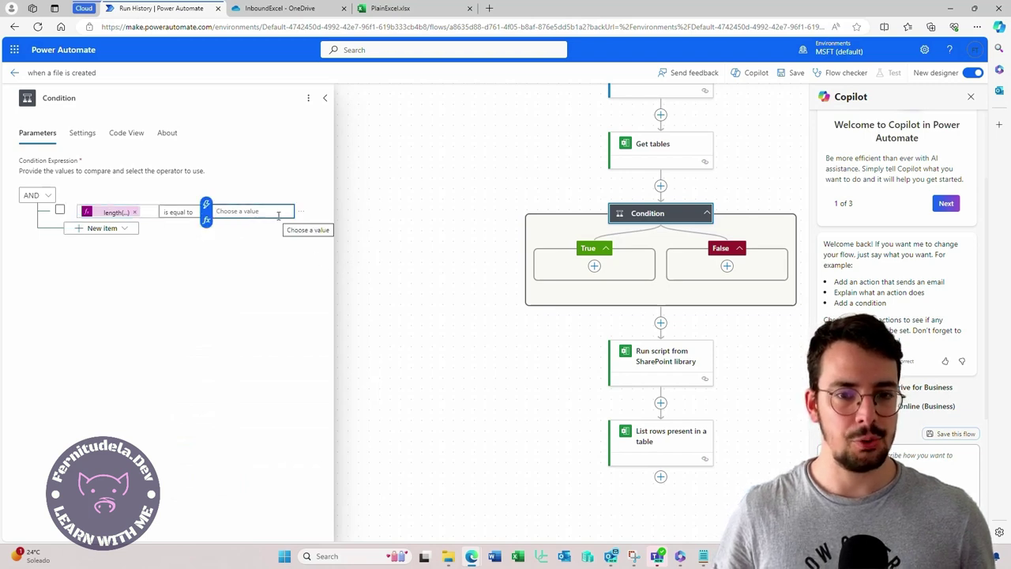
text(0)
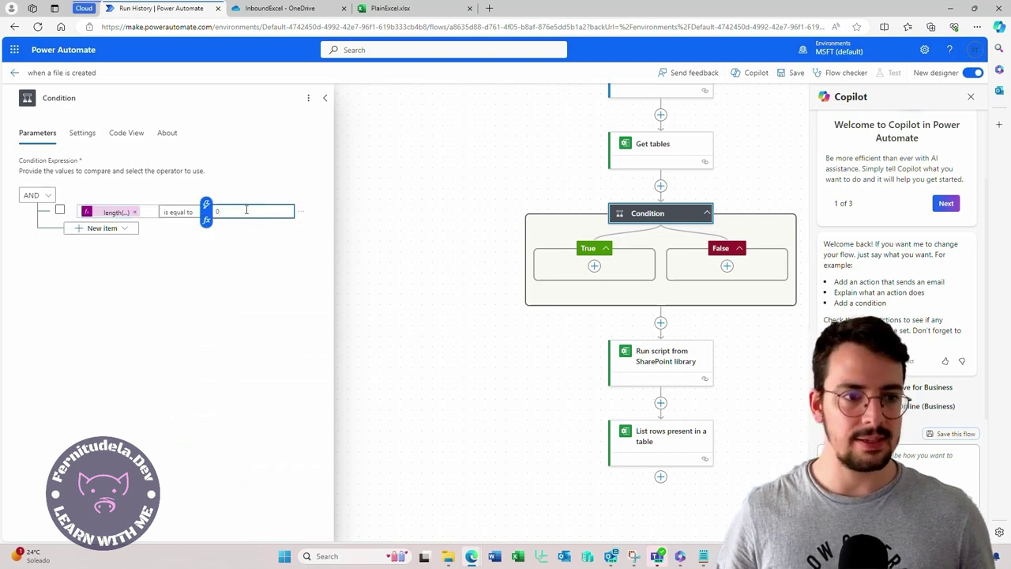
click(306, 329)
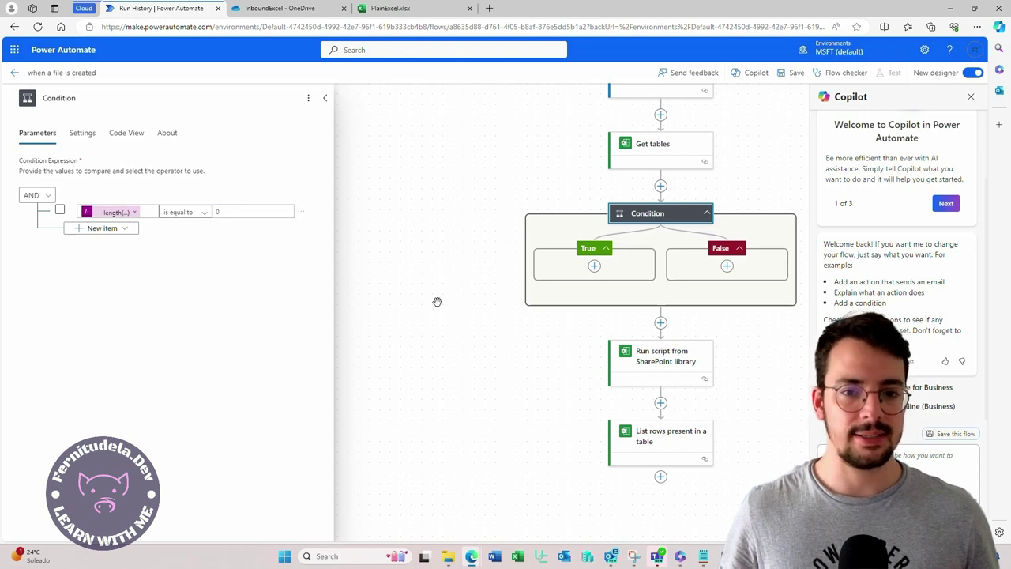
Move the "Run script from SharePoint library" action into the Condition's True branch and save the flow.
drag(672, 360, 594, 271)
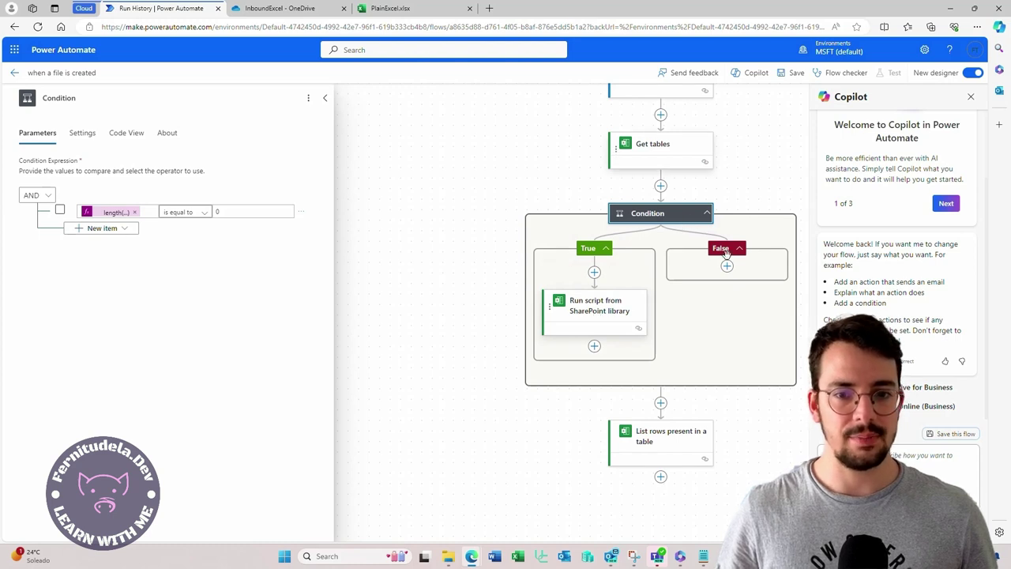
click(791, 74)
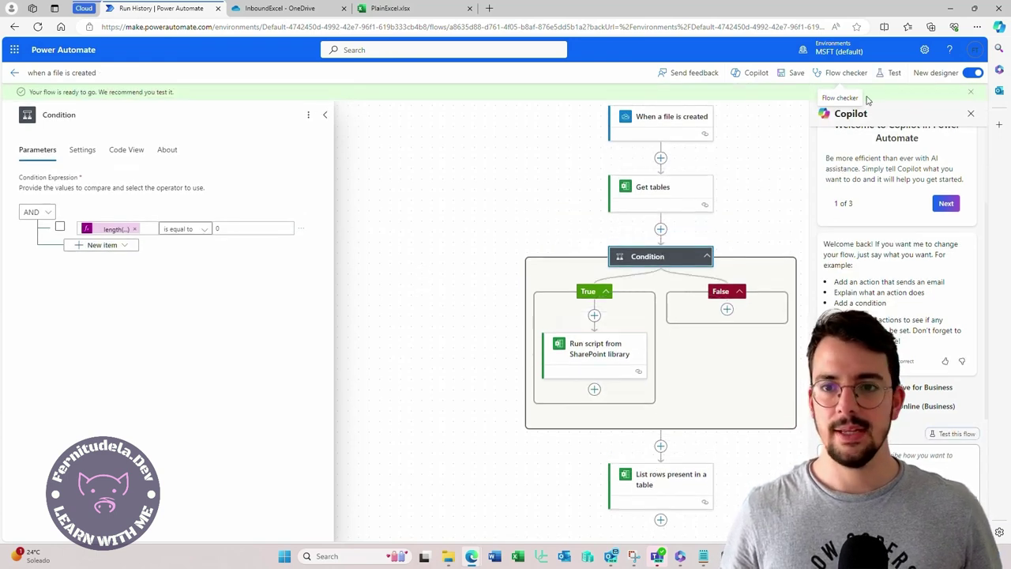
Test the flow automatically with a recently used trigger, reusing the failed run.
click(892, 74)
click(820, 135)
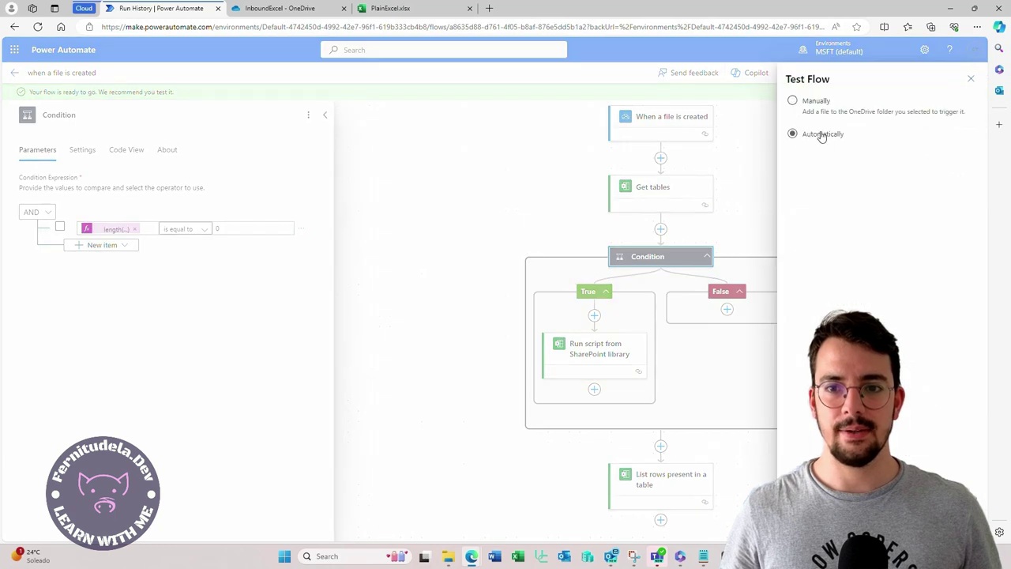
click(813, 155)
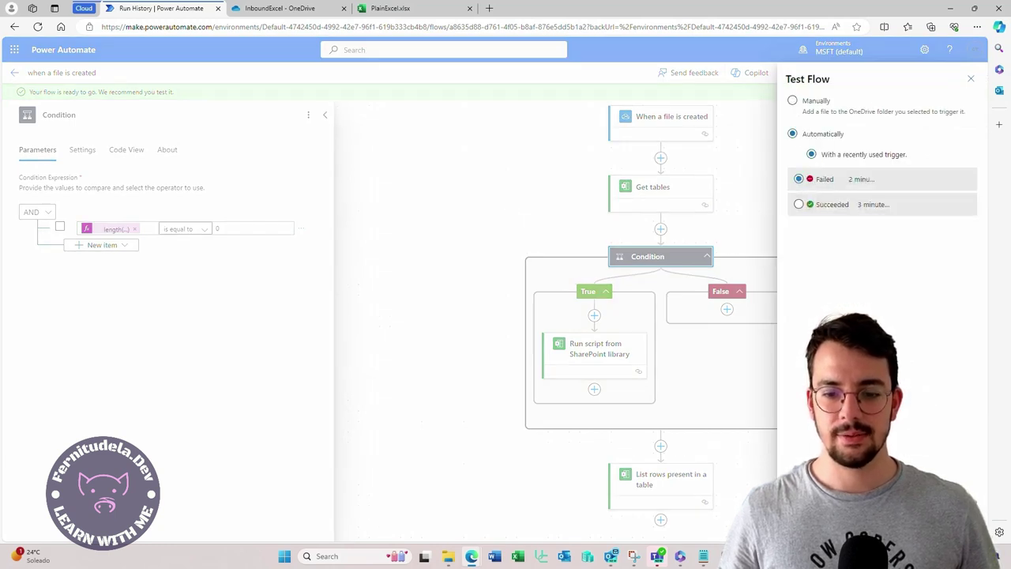
click(806, 524)
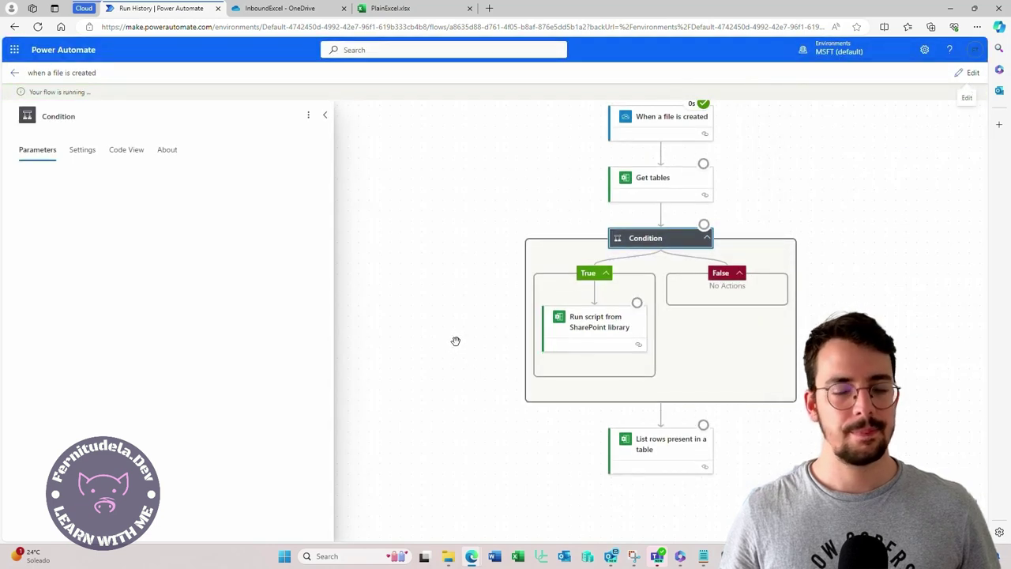
Review which branch the test run took and examine the Get tables output body for the table's name.
scroll(456, 341, up, 1)
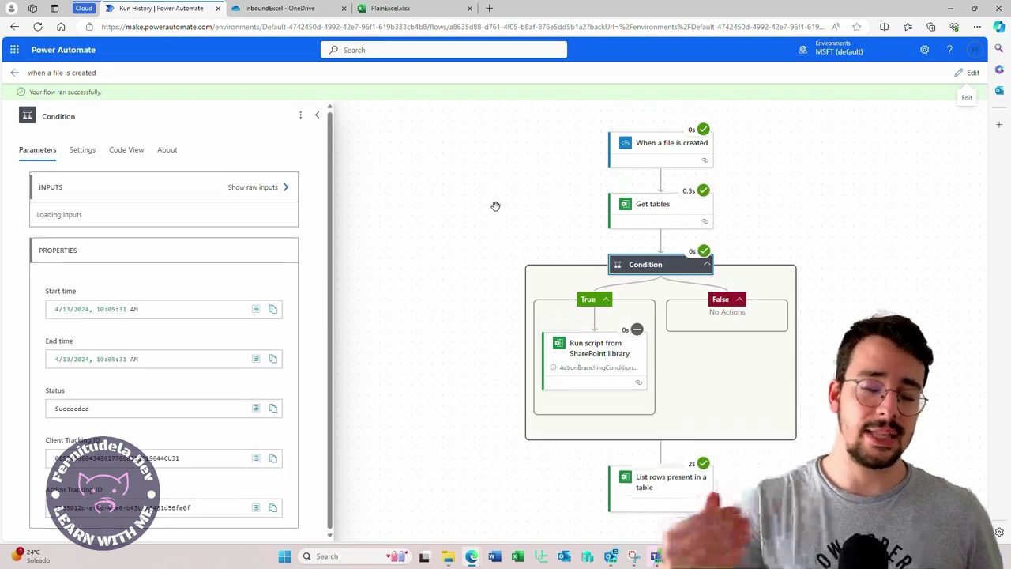
scroll(571, 308, down, 4)
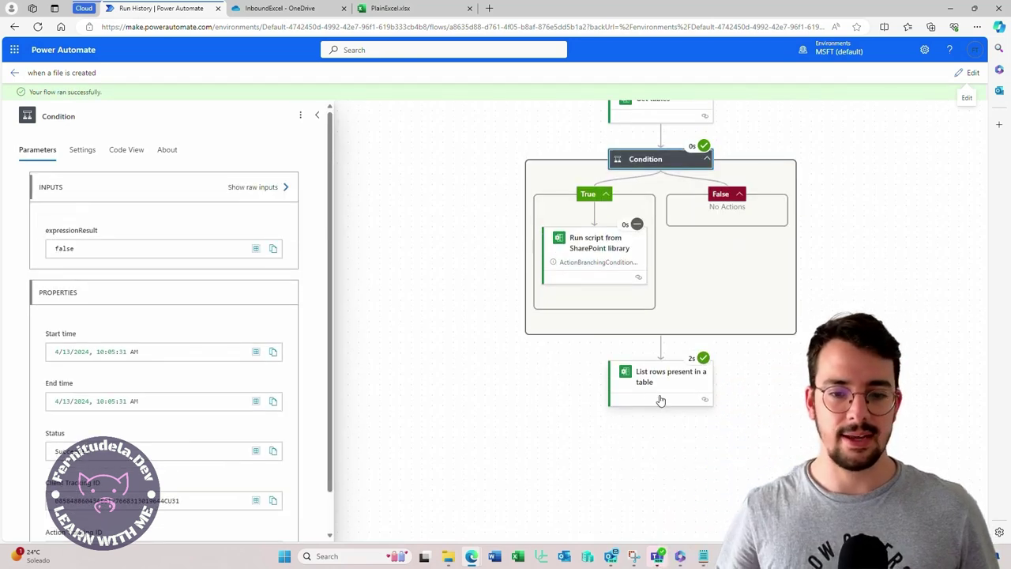
scroll(537, 356, up, 2)
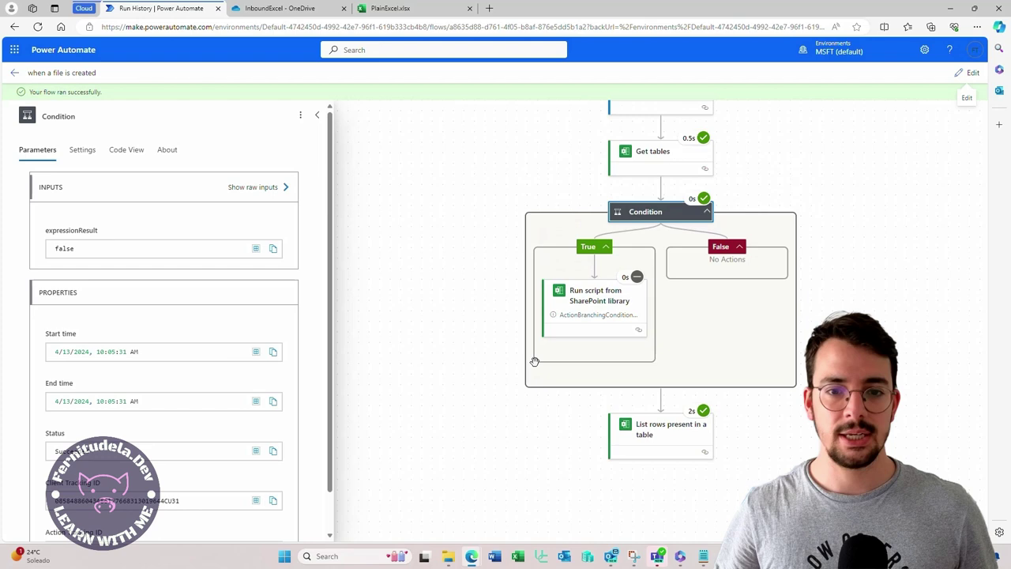
click(654, 163)
scroll(198, 359, down, 3)
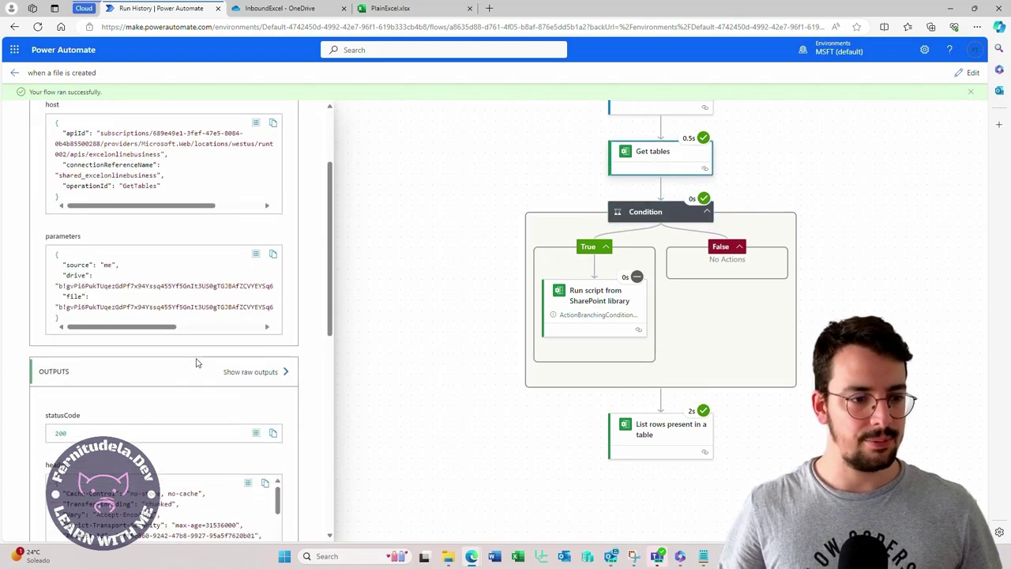
scroll(197, 359, up, 1)
scroll(141, 320, down, 5)
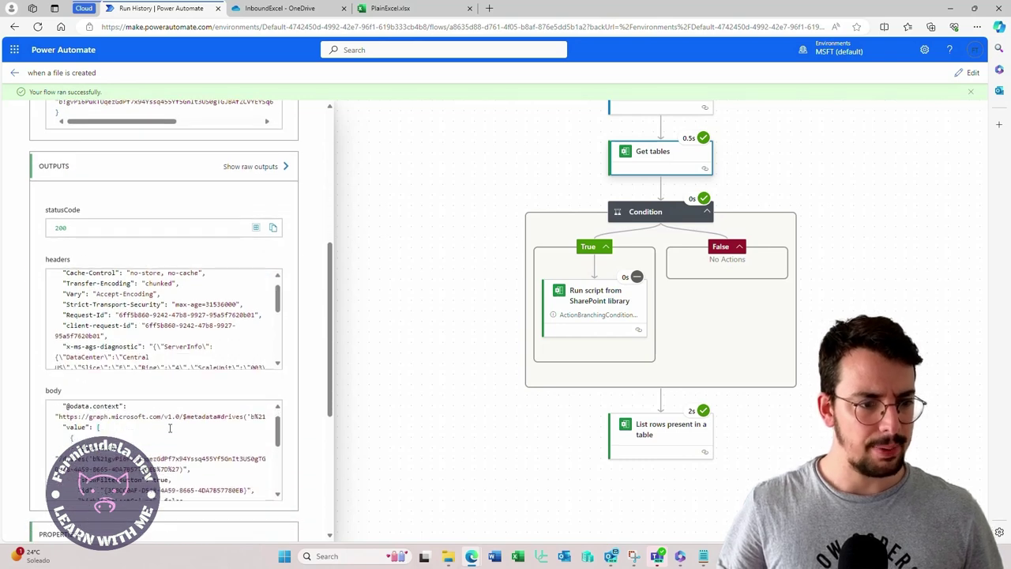
scroll(169, 427, down, 4)
scroll(169, 433, down, 2)
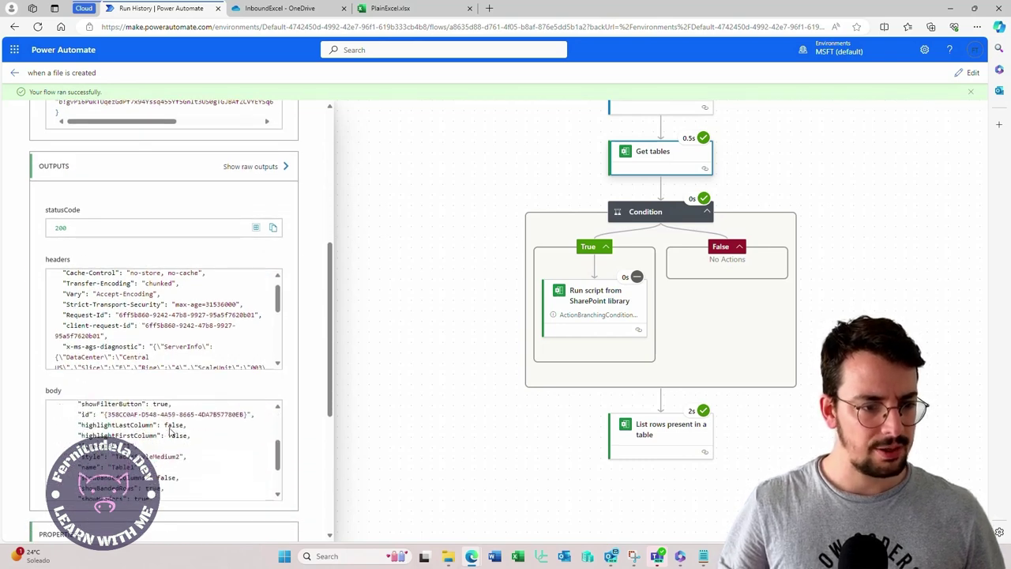
double_click(125, 466)
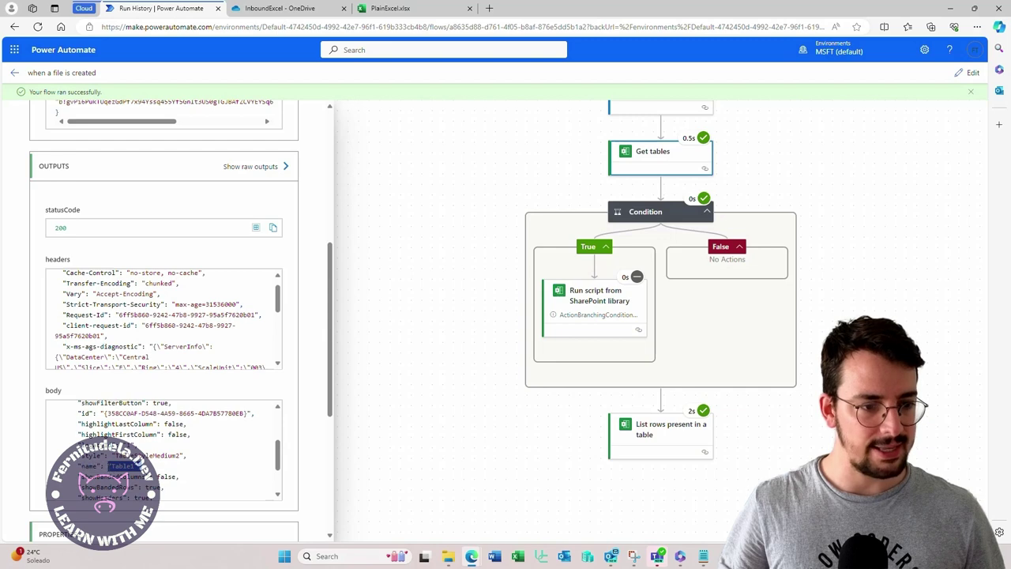
Inspect the run details of "List rows present in a table", closing the details and the run status message at the end.
click(646, 435)
scroll(163, 379, down, 4)
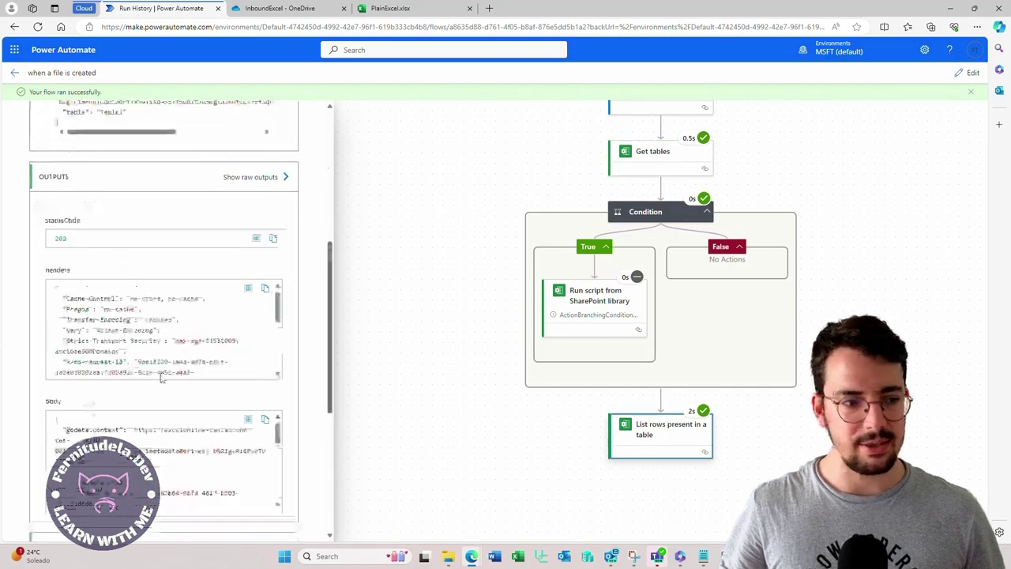
scroll(164, 374, up, 4)
click(473, 428)
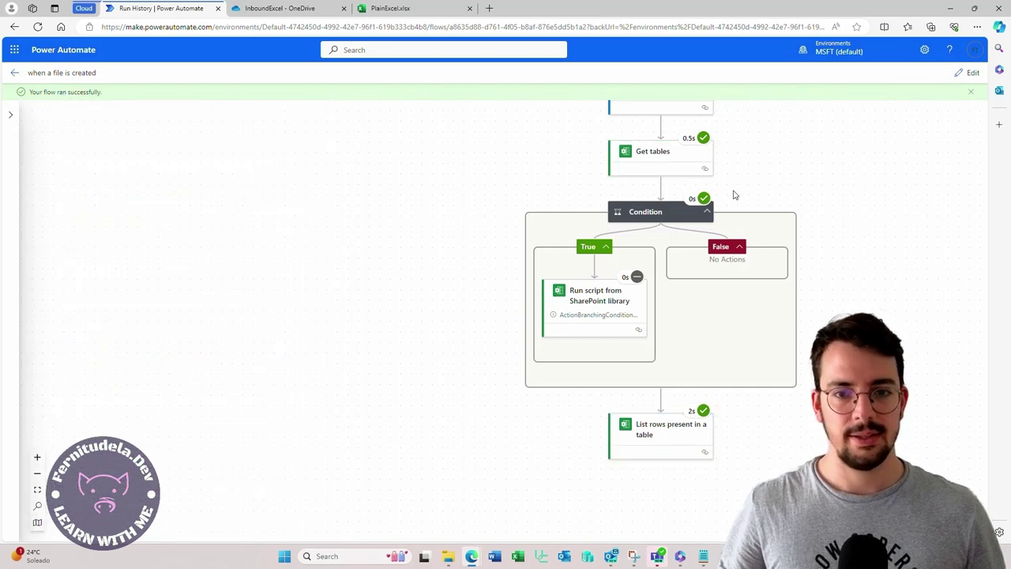
click(972, 93)
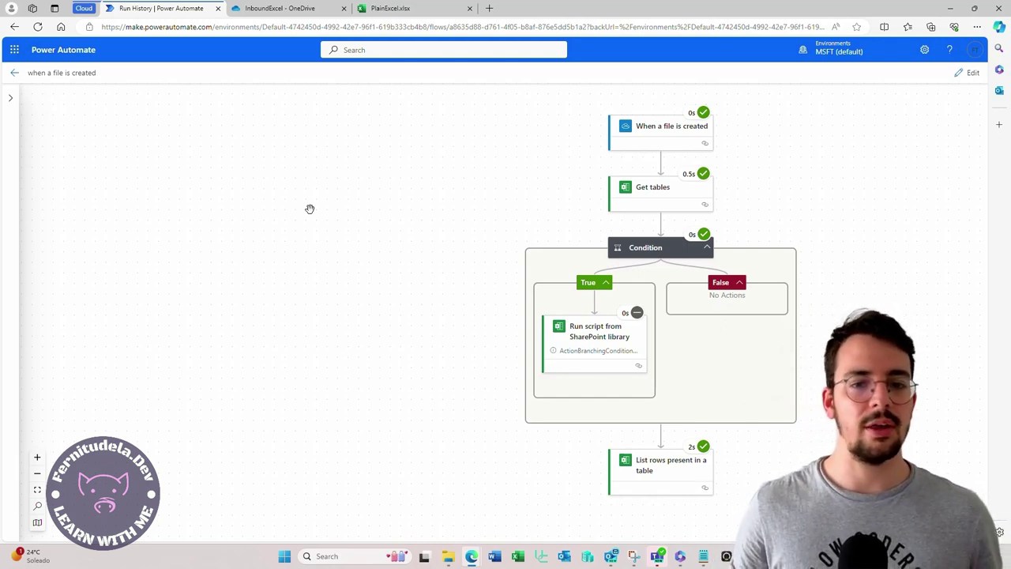
click(281, 9)
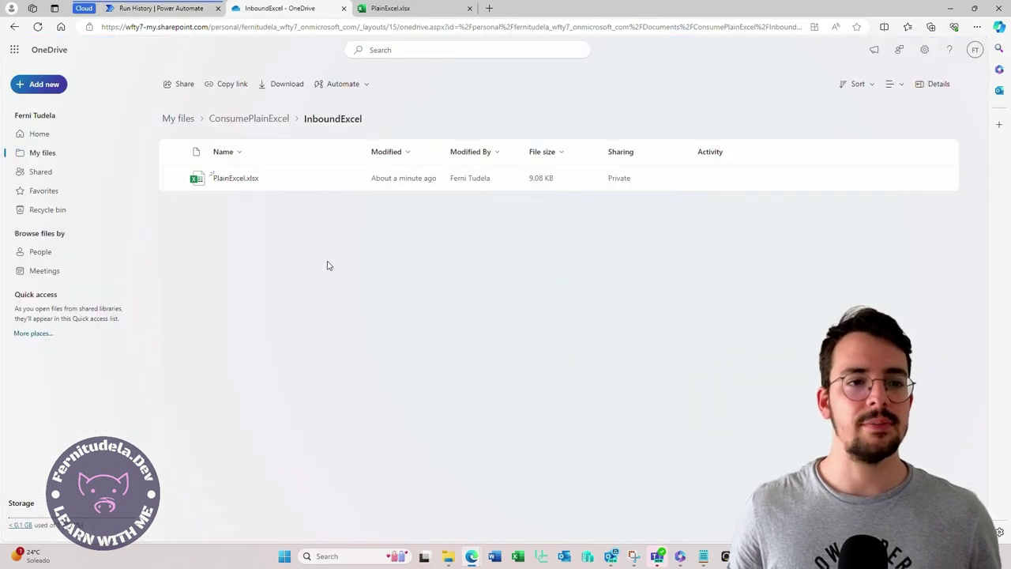
click(150, 8)
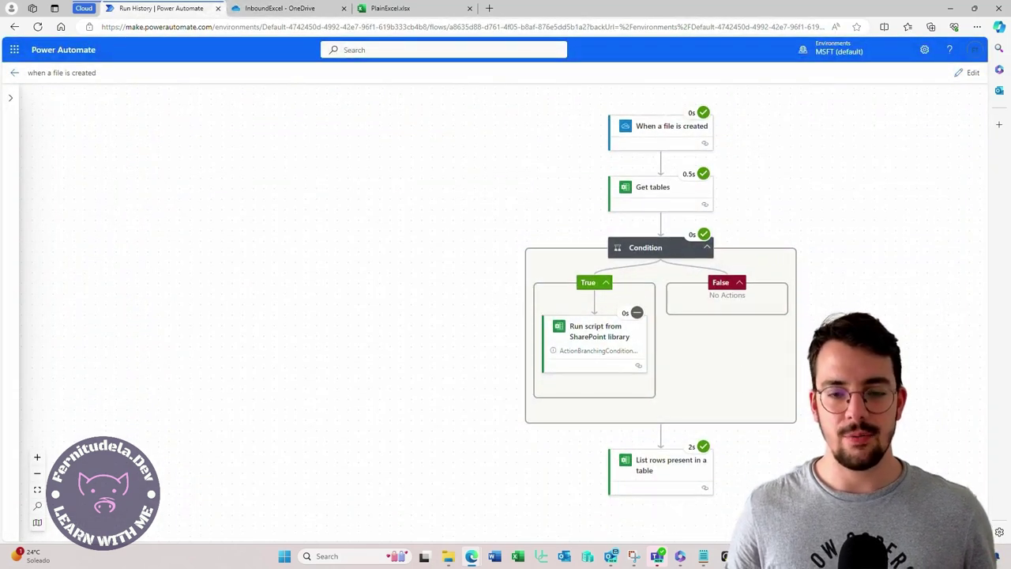
scroll(503, 350, up, 1)
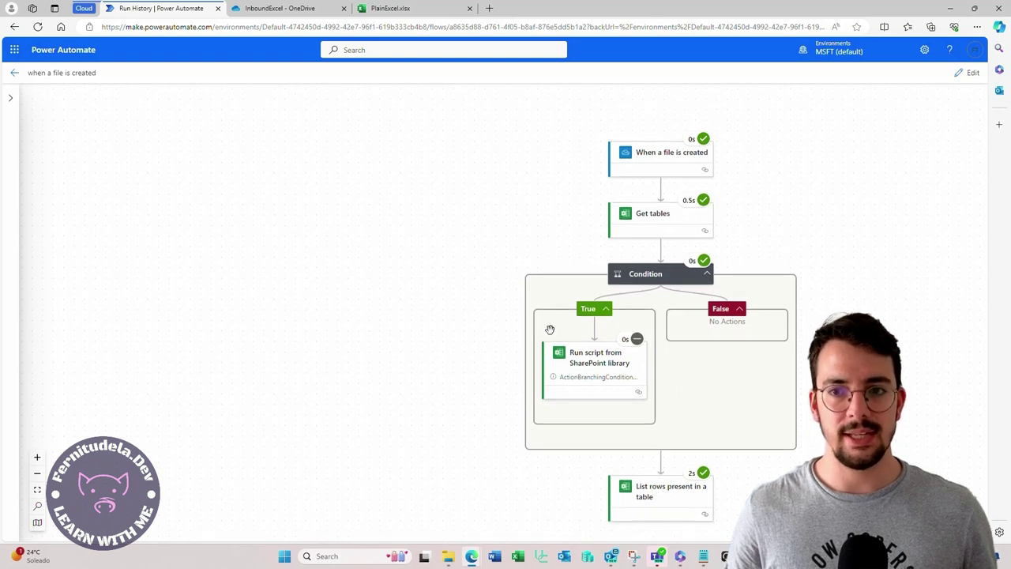
click(260, 8)
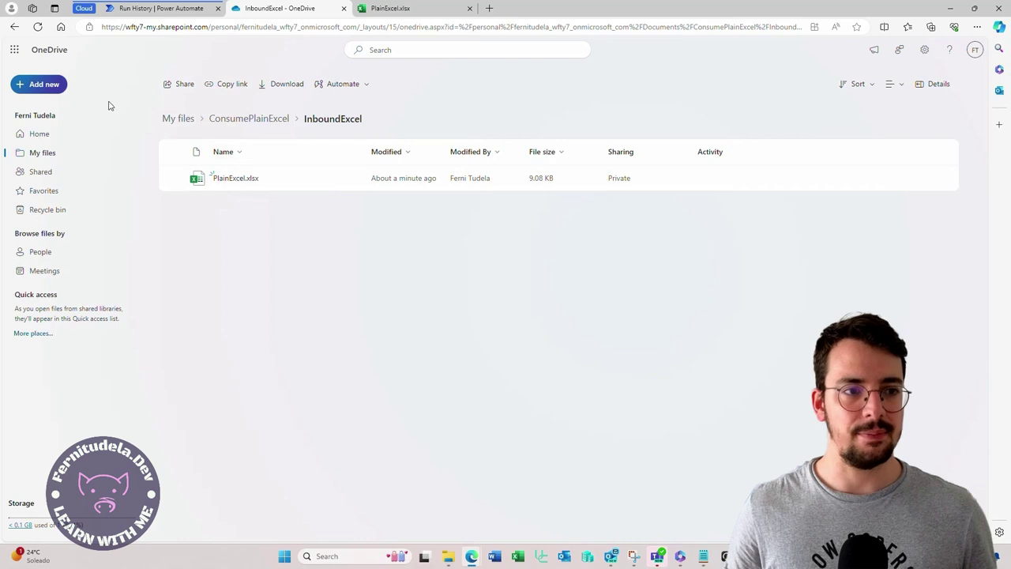
click(193, 9)
scroll(505, 405, down, 1)
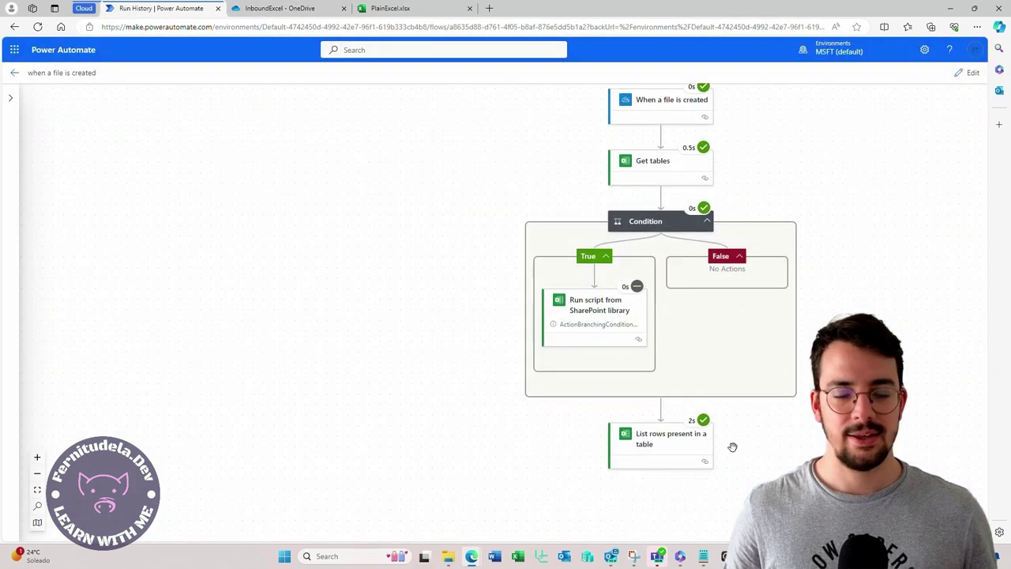
scroll(750, 435, up, 1)
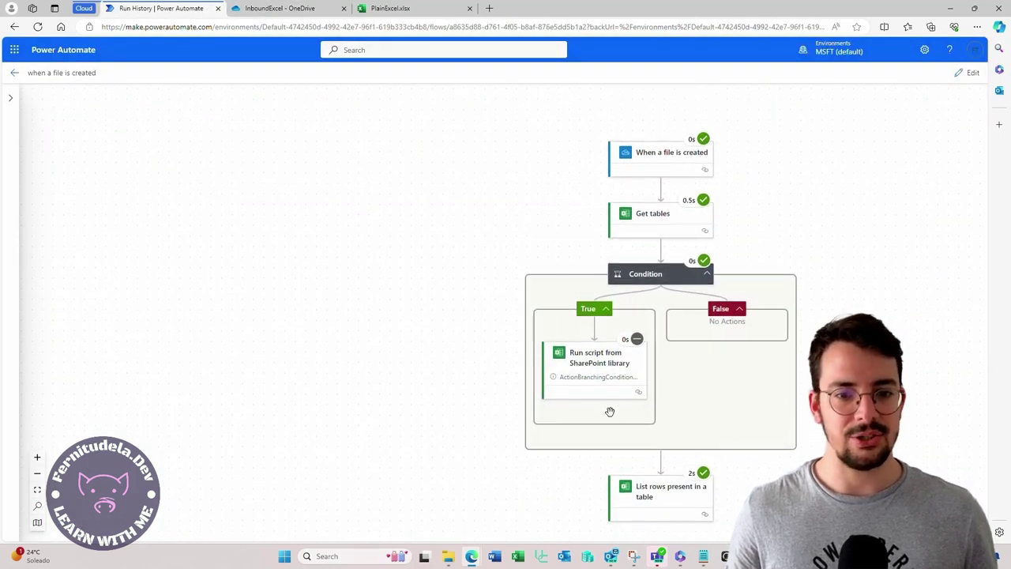
click(234, 7)
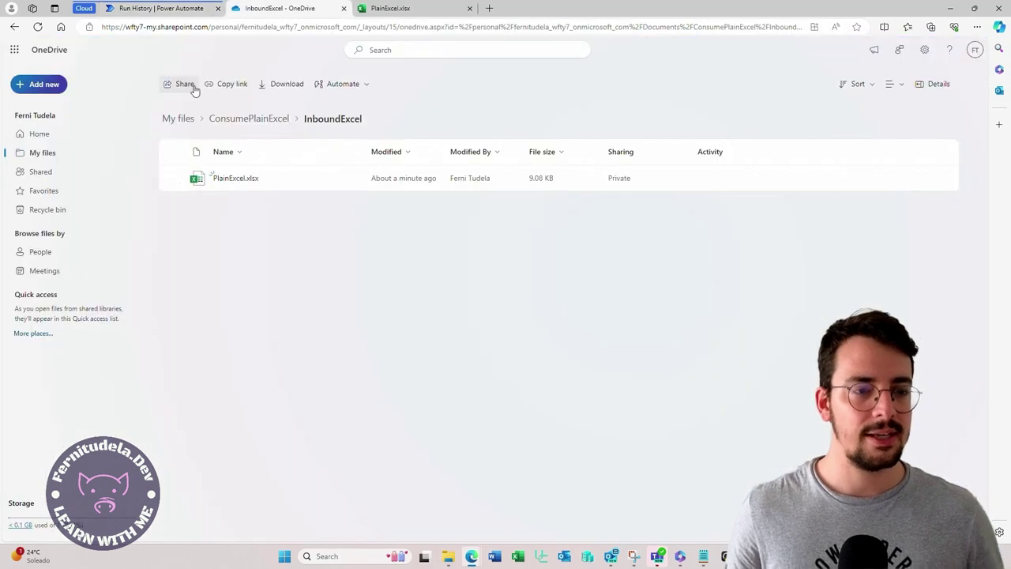
Switch to Power Automate, open the flow's newest run and examine the inputs and outputs of "Run script from SharePoint library".
click(161, 8)
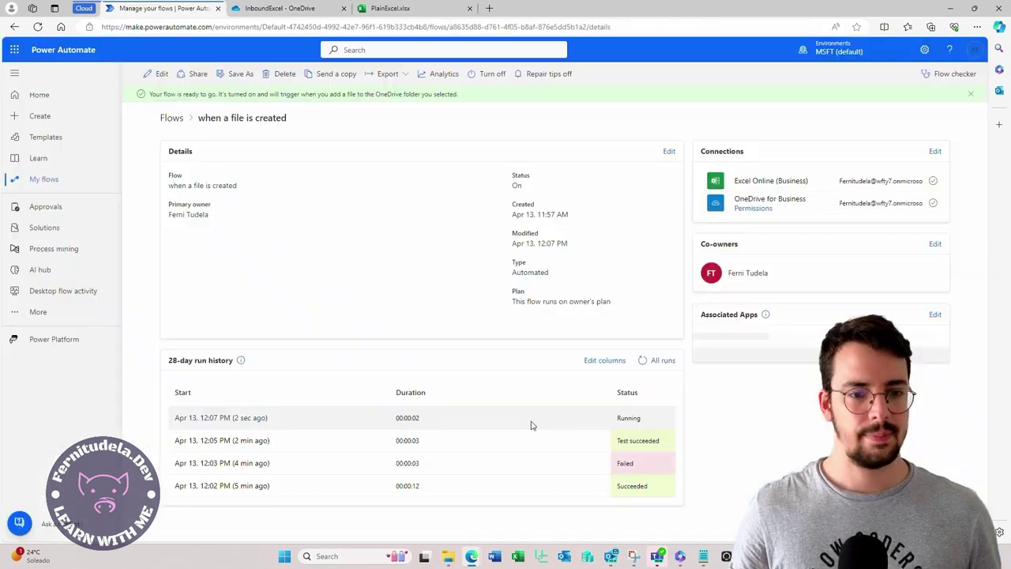
click(248, 418)
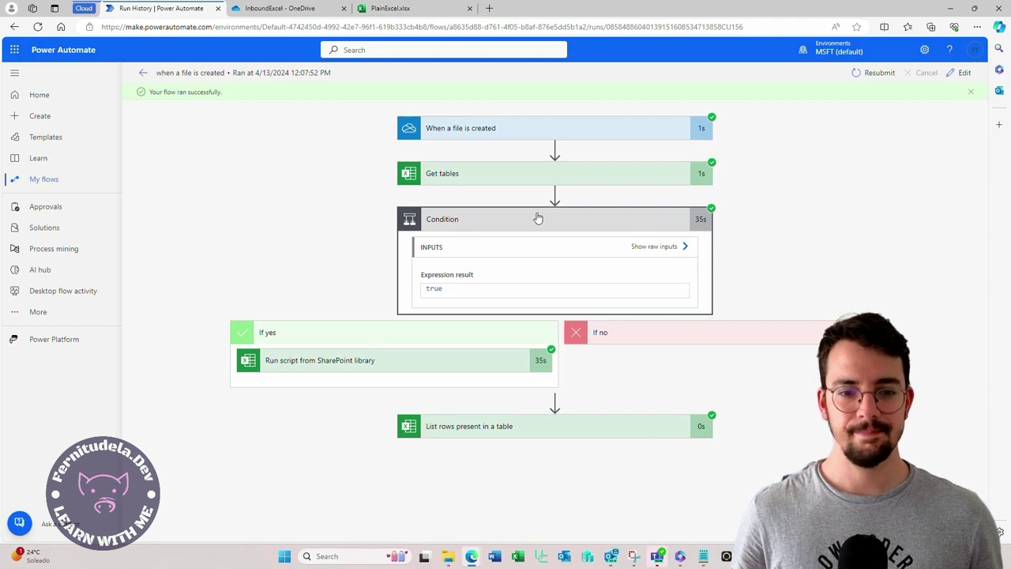
click(385, 367)
scroll(268, 381, down, 4)
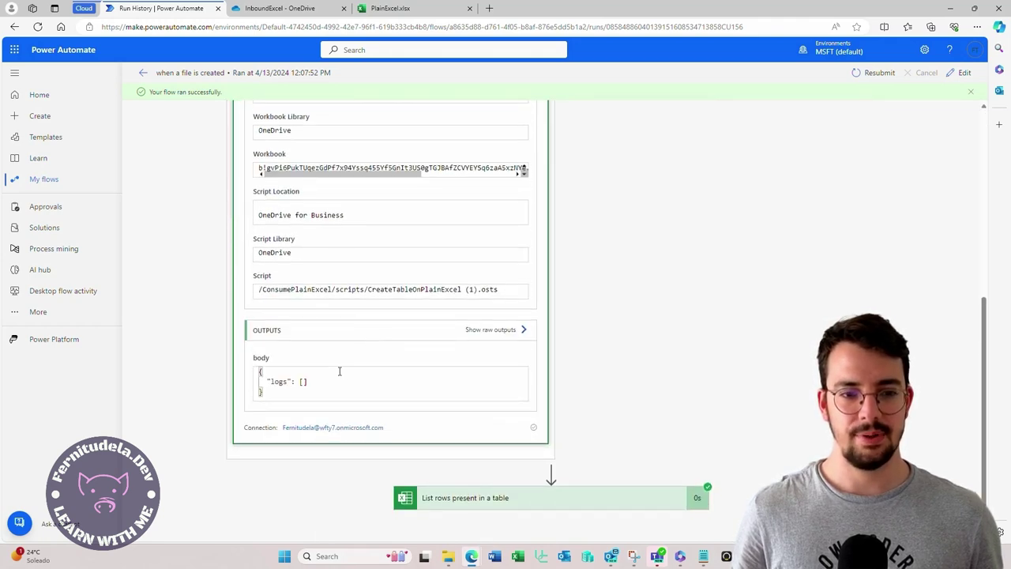
Expand "List rows present in a table" in the run and read through the rows in its output value.
click(488, 505)
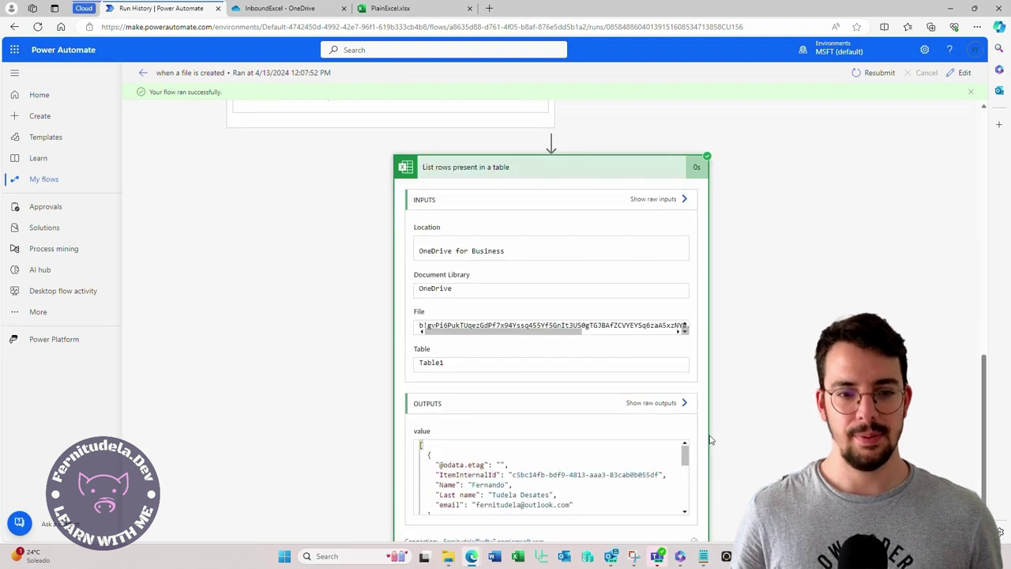
scroll(561, 385, down, 1)
scroll(513, 427, down, 6)
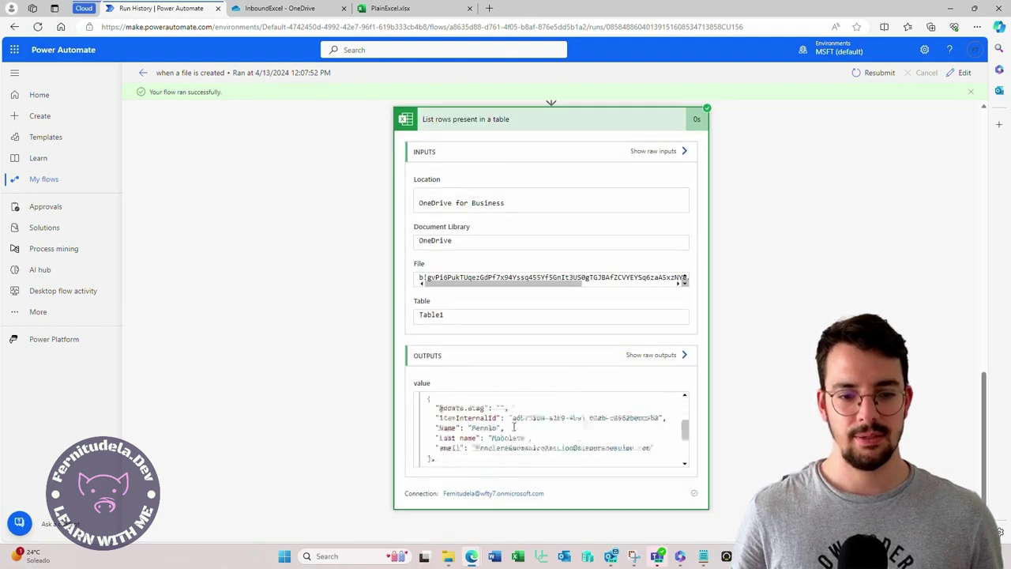
scroll(513, 427, up, 6)
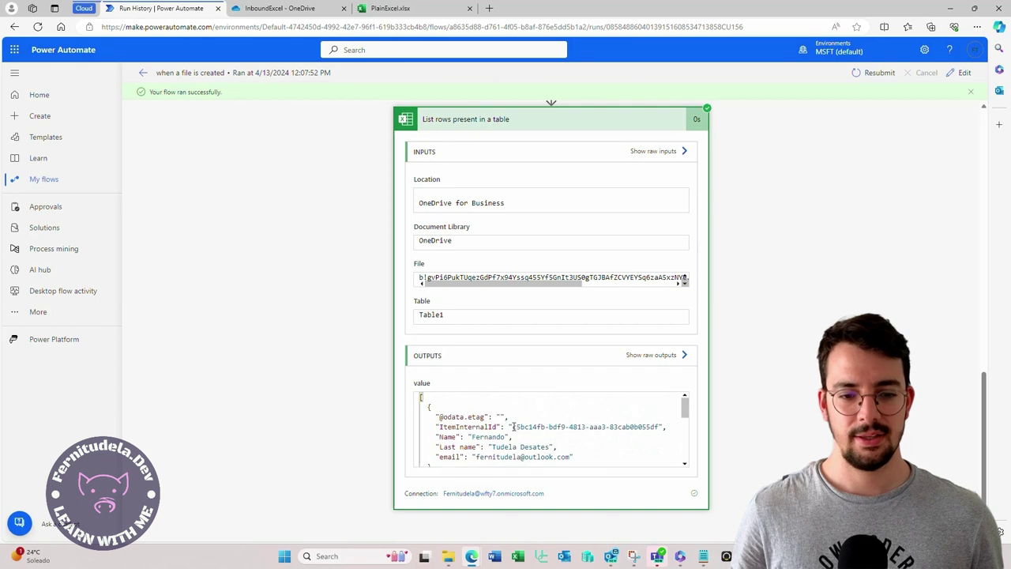
scroll(513, 427, down, 6)
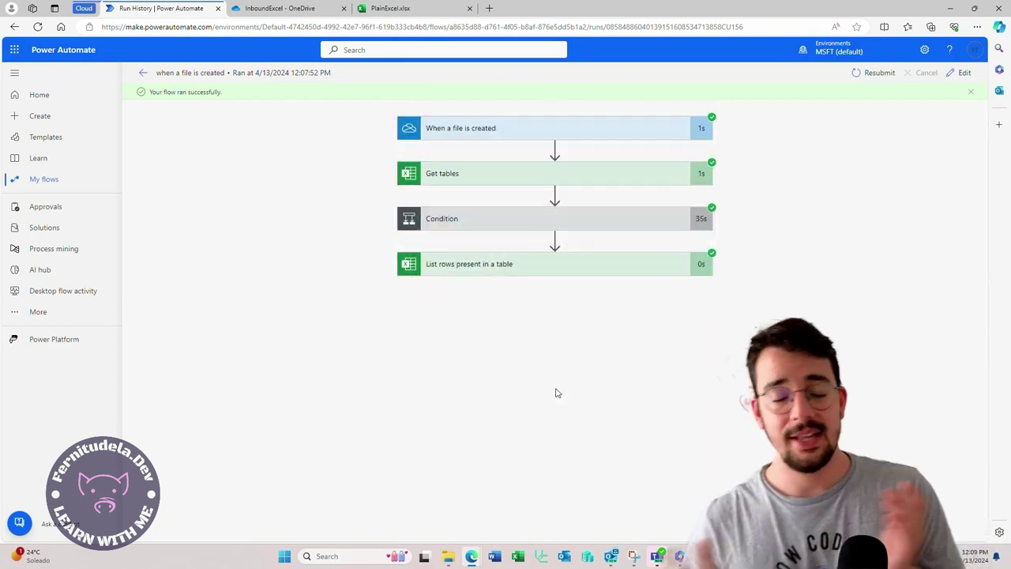